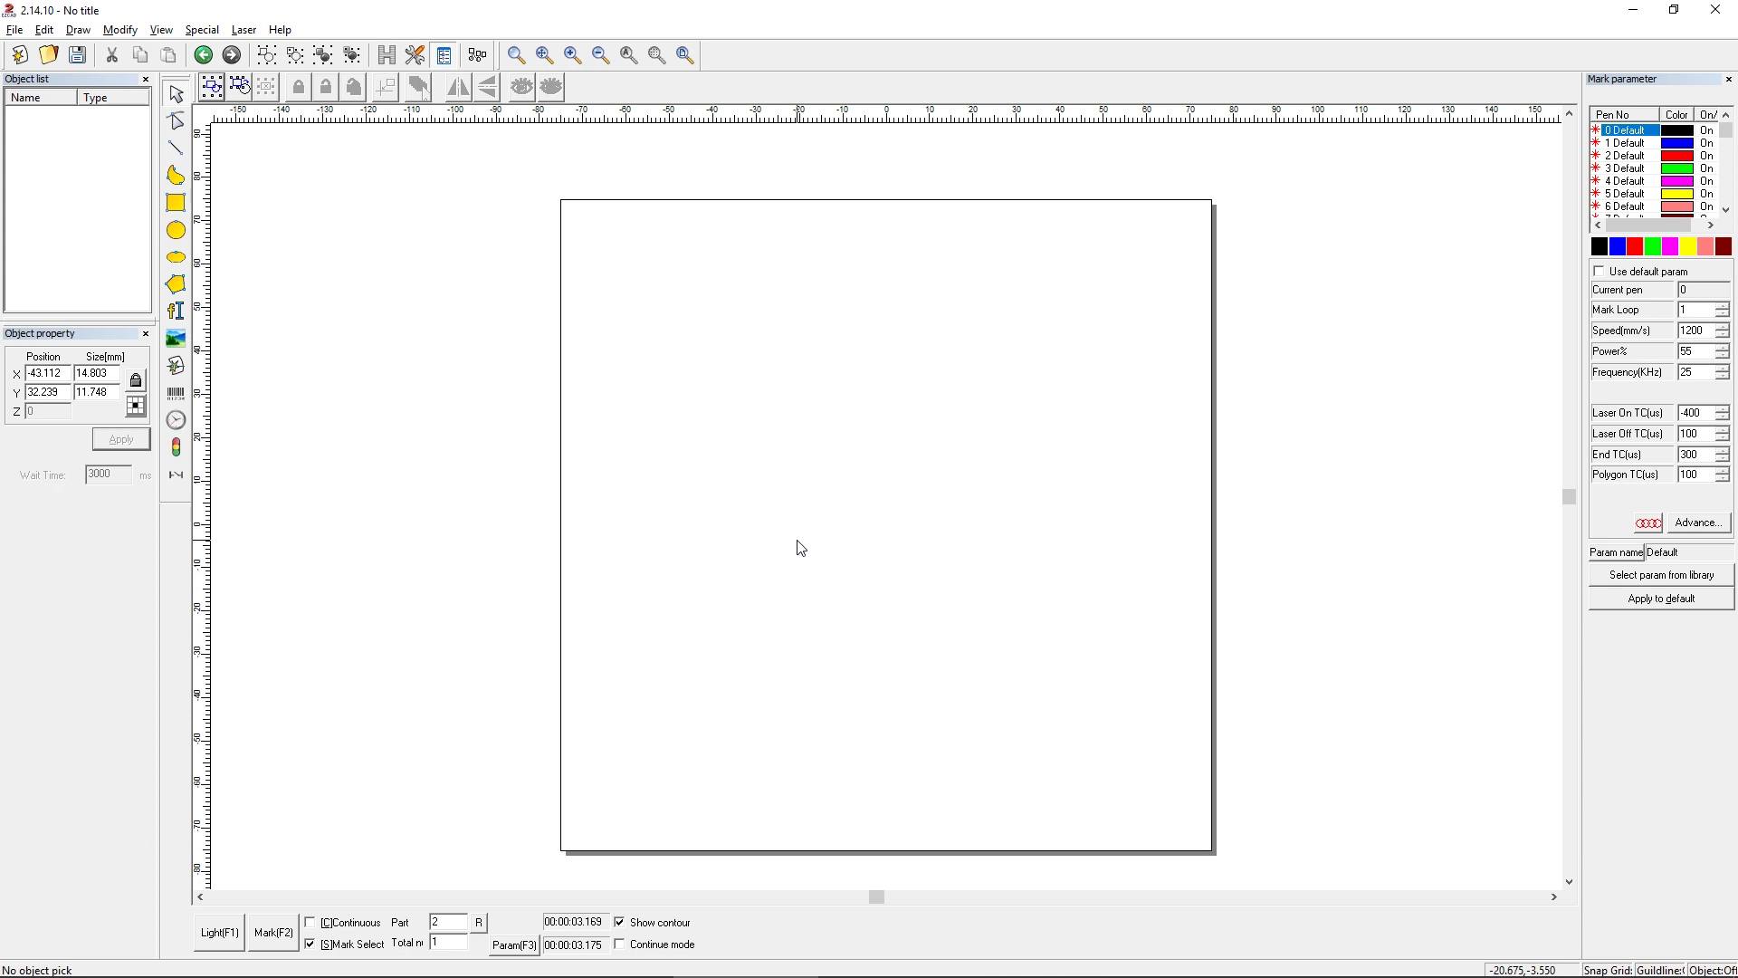
# Step: Place a text object reading 'Front' and give it a hatch fill
pyautogui.click(175, 311)
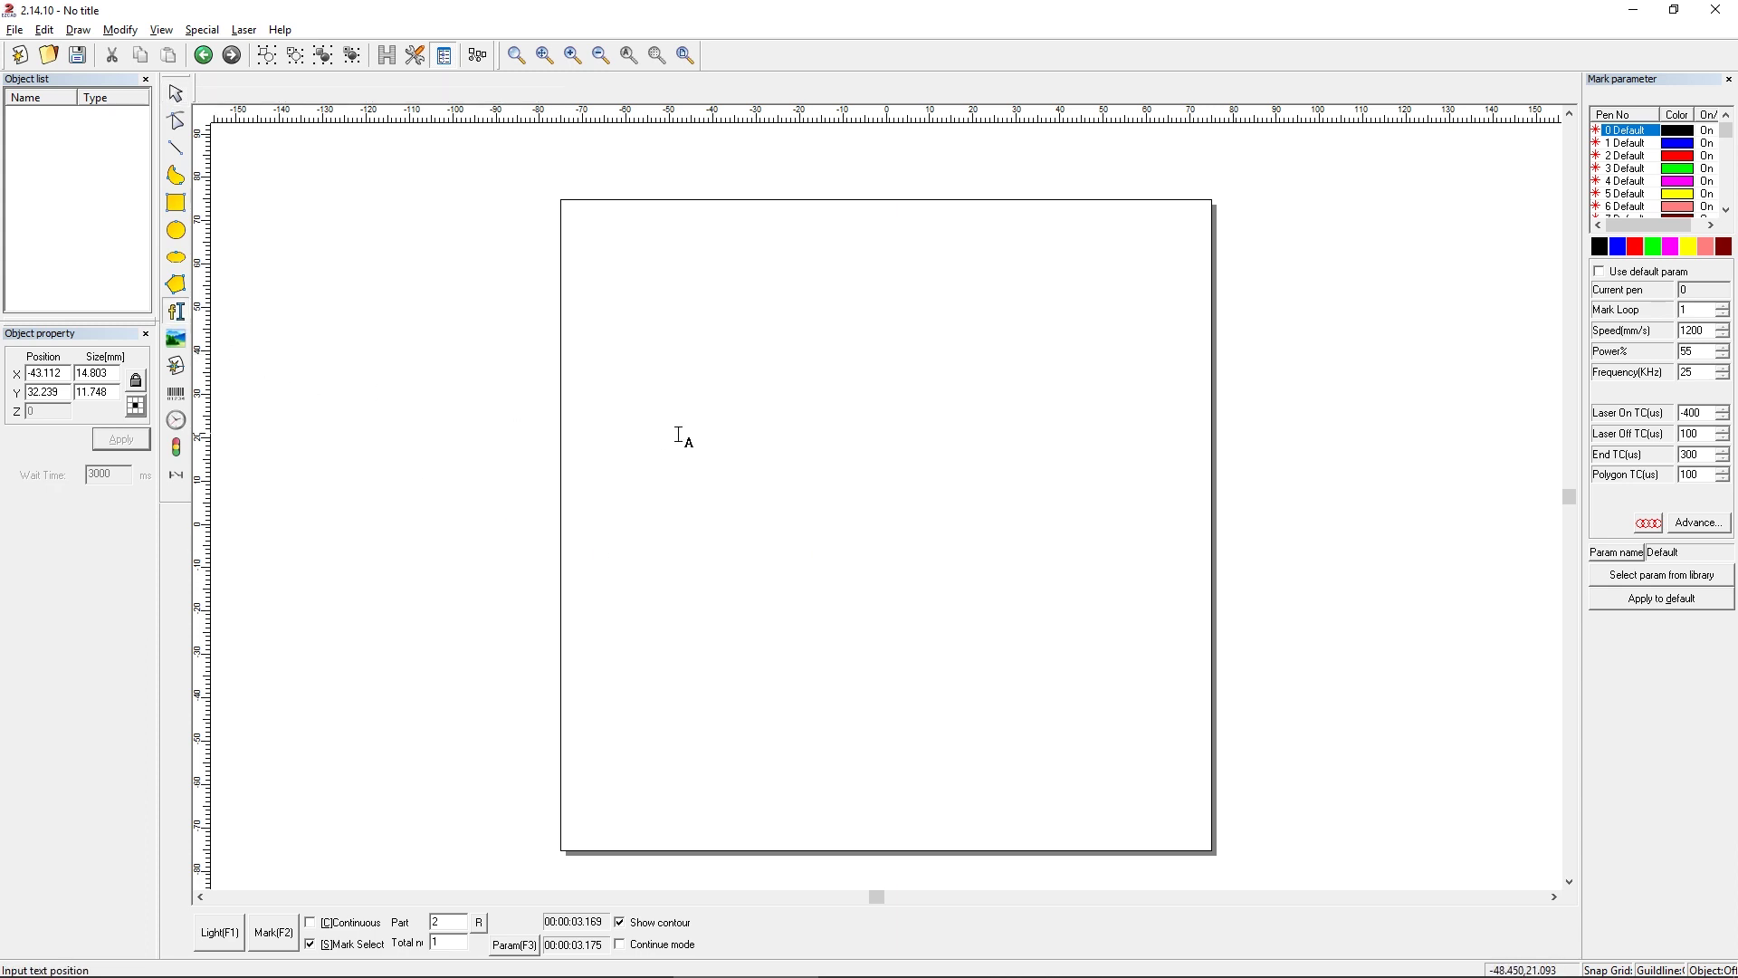
pyautogui.click(728, 479)
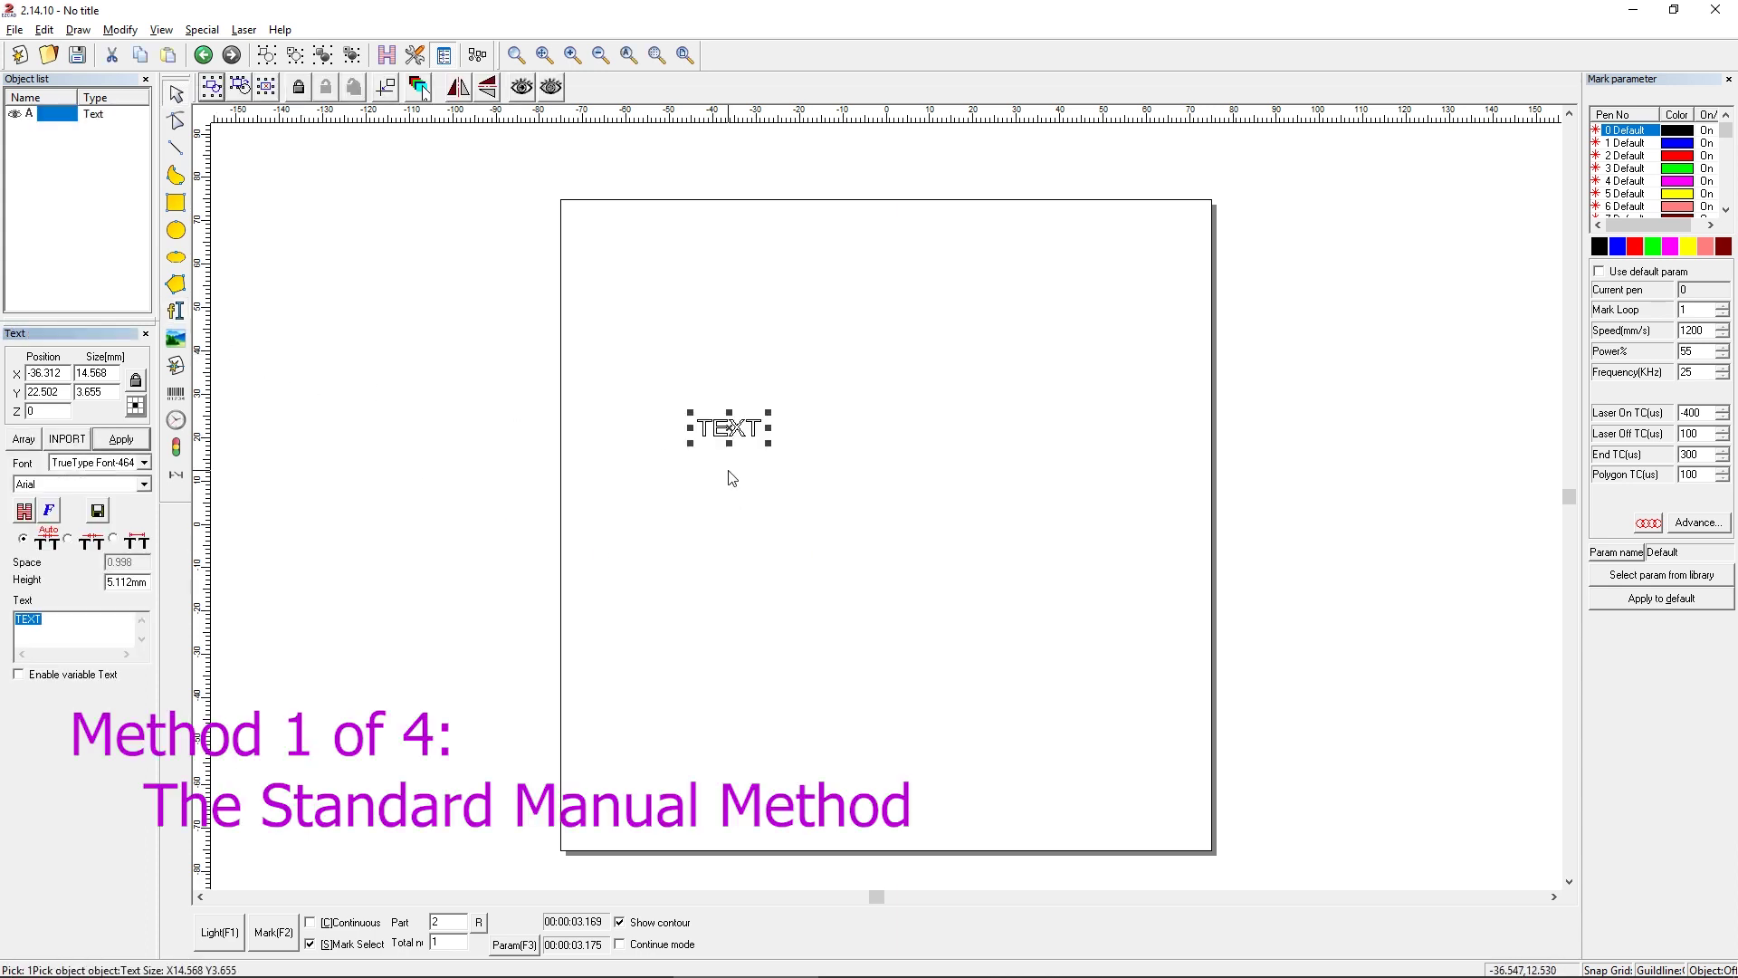
pyautogui.write('Fi')
pyautogui.click(122, 438)
pyautogui.click(25, 511)
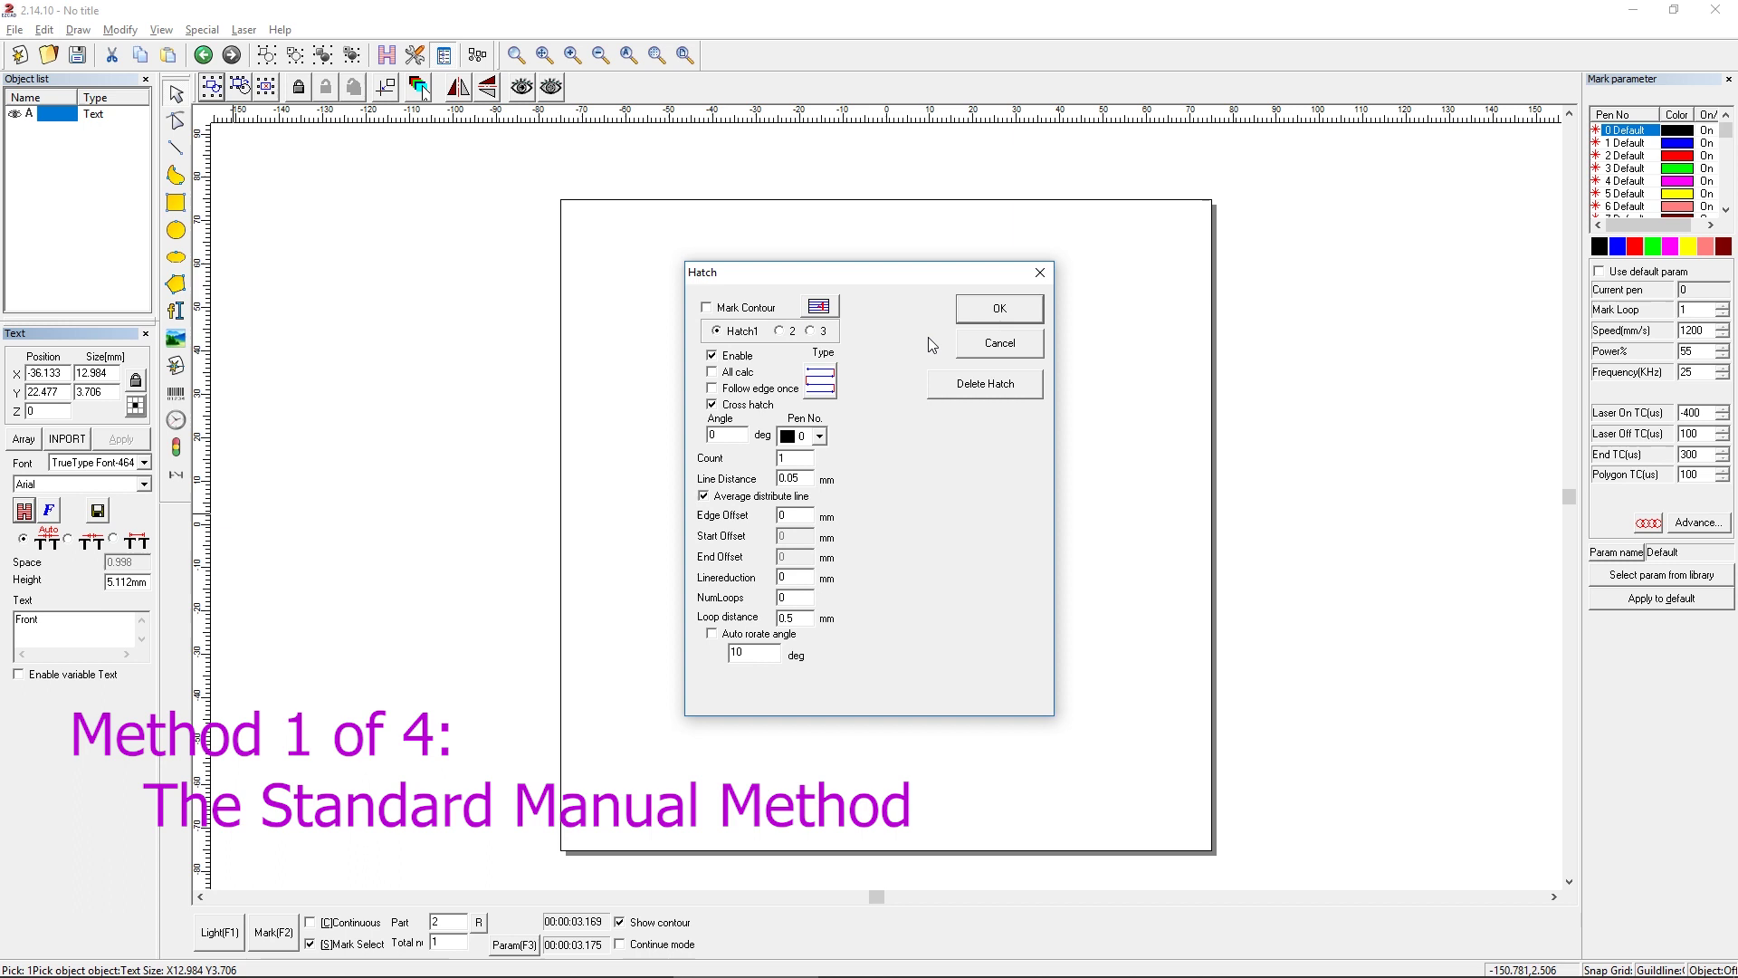
pyautogui.click(998, 308)
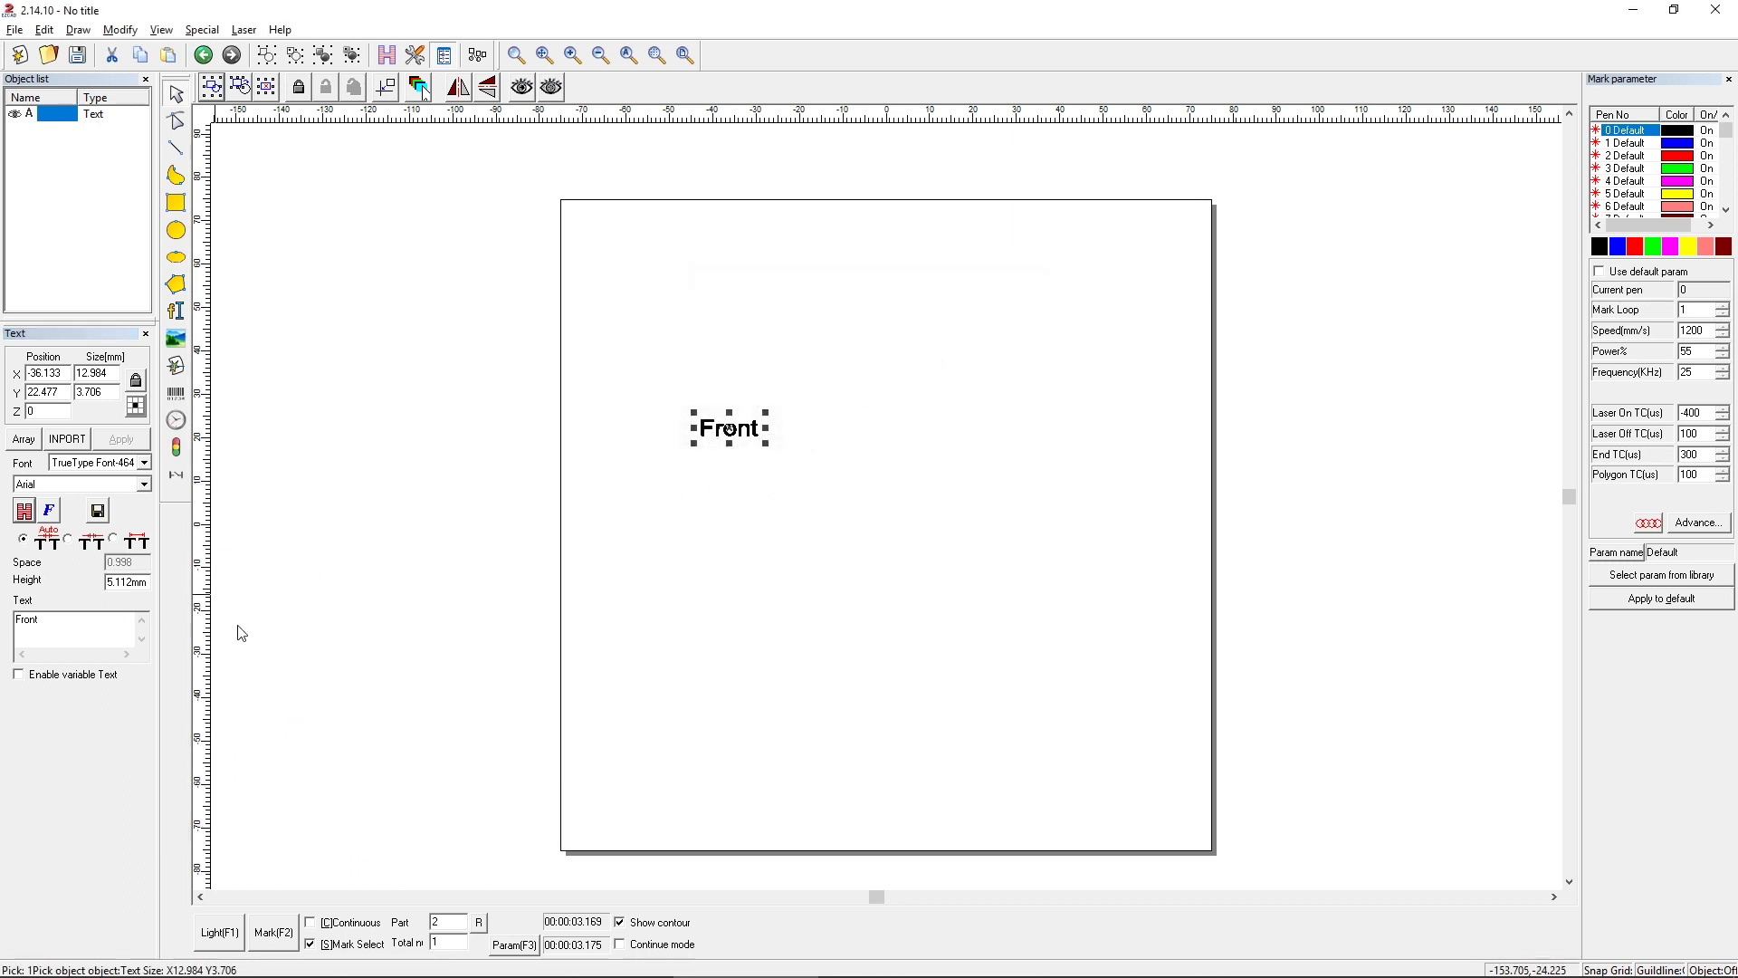
# Step: Copy the Front text just below it and change the copy's wording to 'Back'
pyautogui.click(631, 504)
pyautogui.click(768, 431)
pyautogui.keyDown('ctrl'); pyautogui.moveTo(725, 427); pyautogui.dragTo(731, 460); pyautogui.keyUp('ctrl')
pyautogui.moveTo(40, 620); pyautogui.dragTo(5, 639)
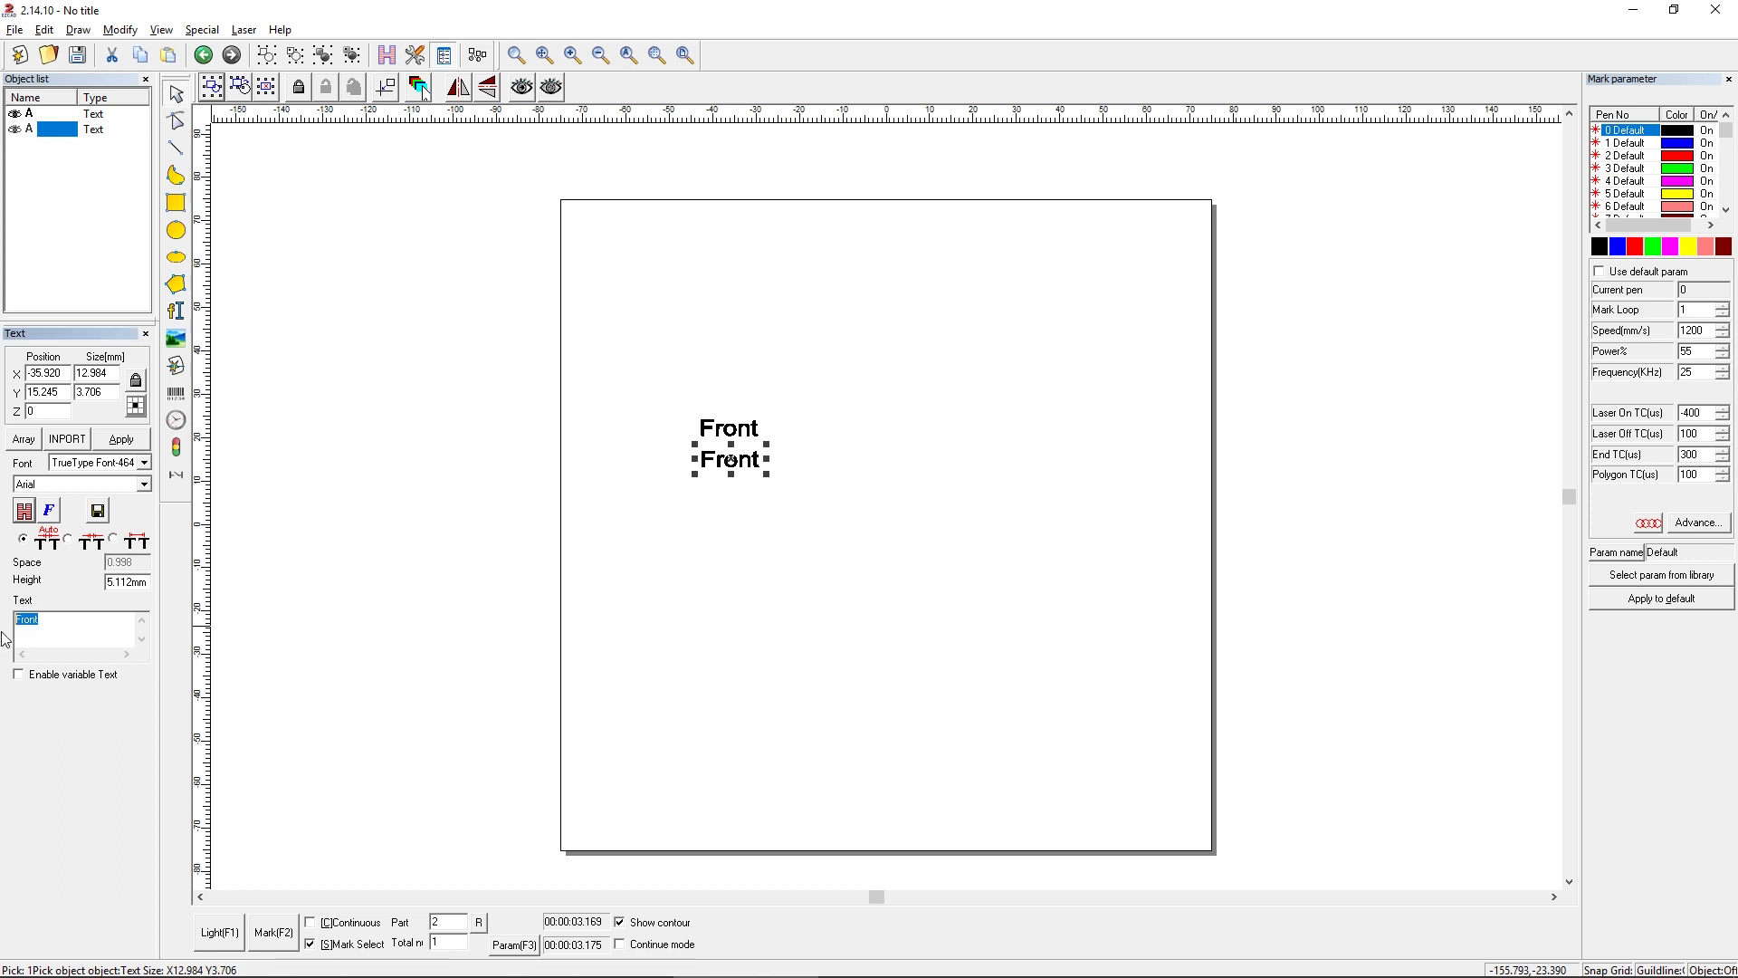
pyautogui.write('Back')
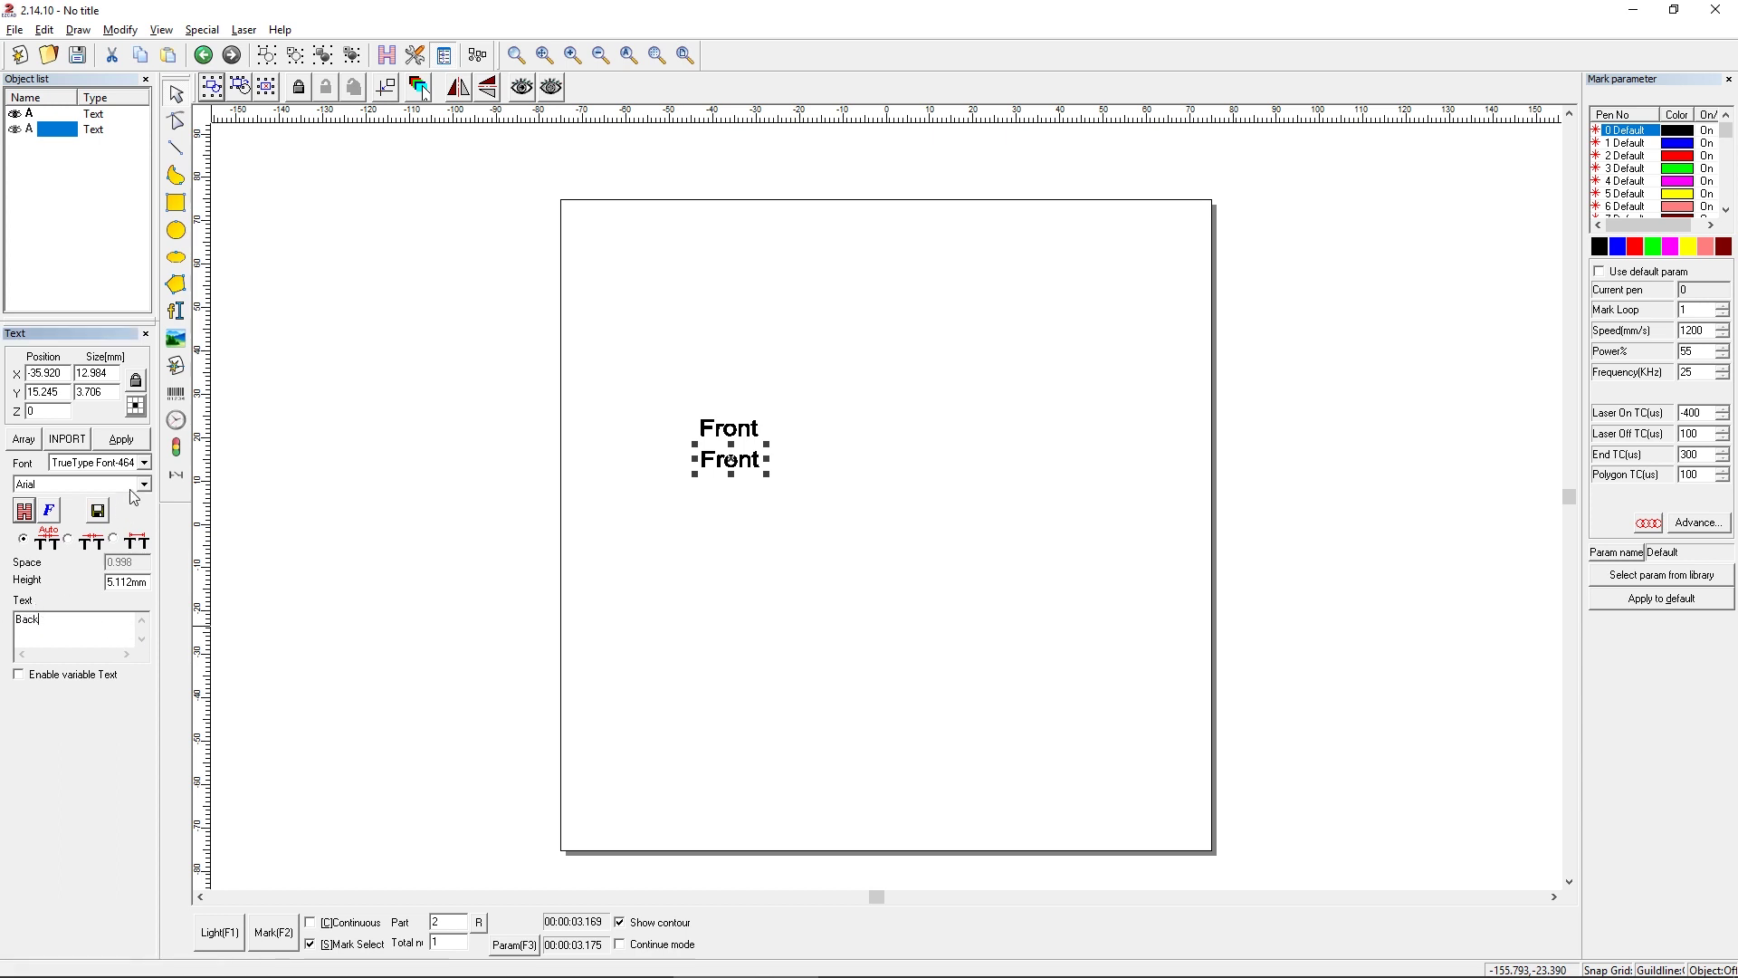
pyautogui.click(121, 438)
pyautogui.click(822, 525)
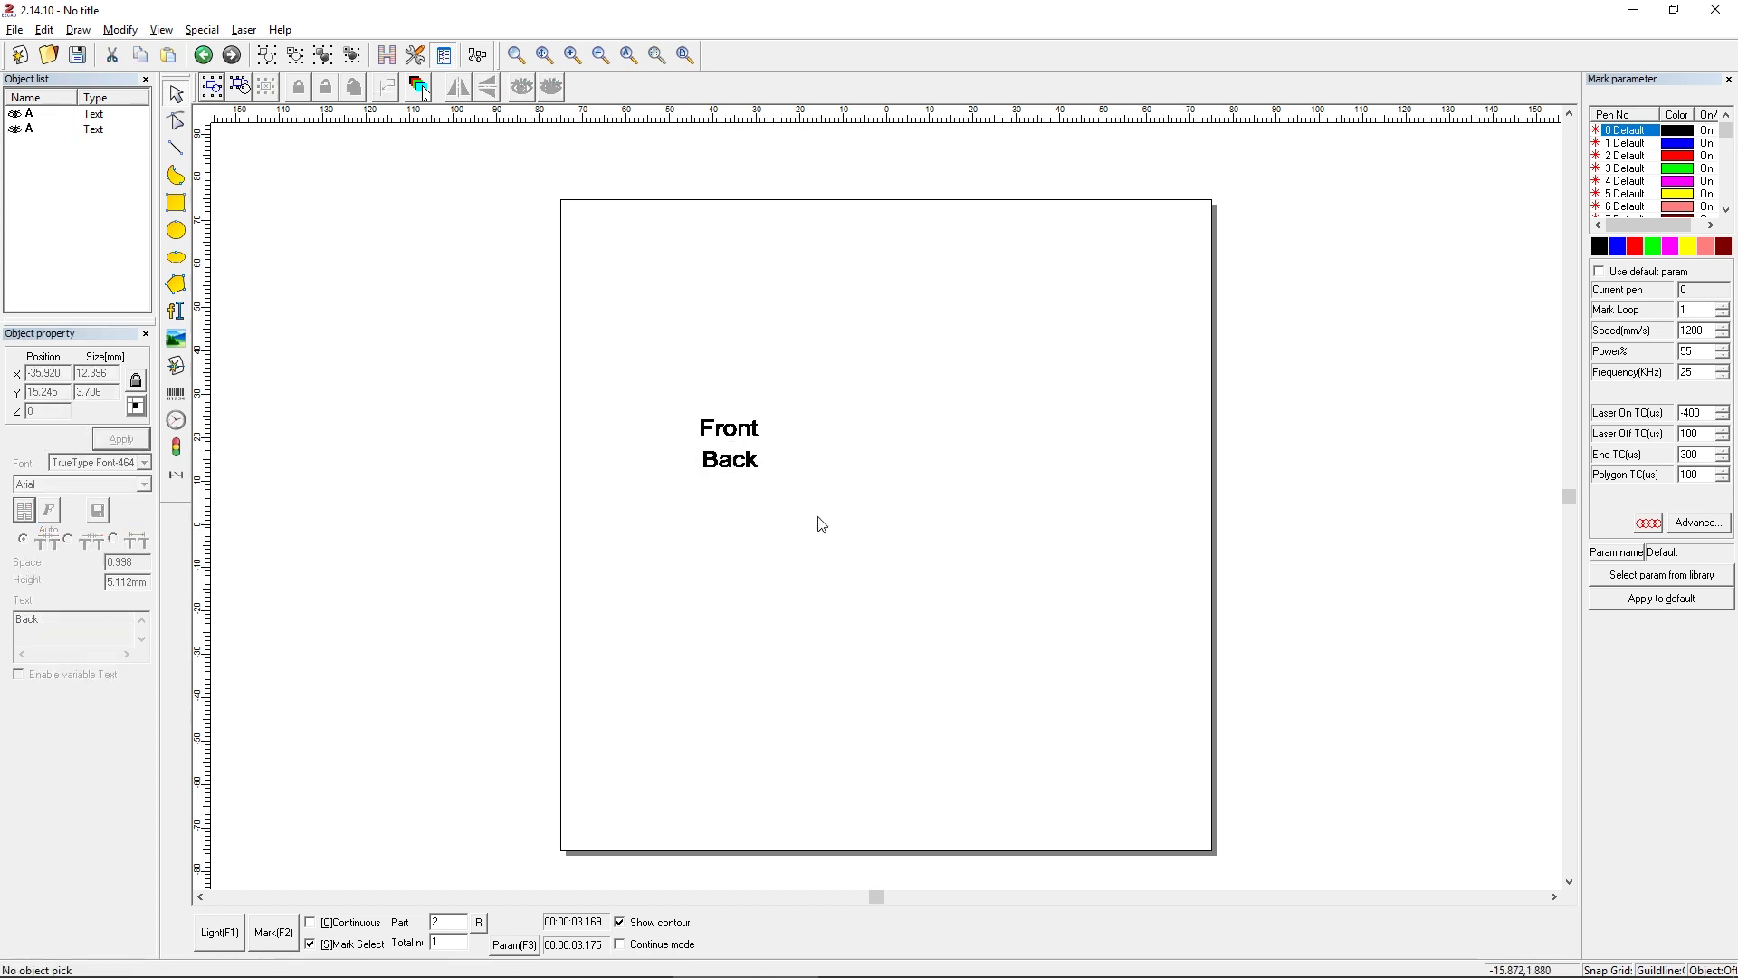
# Step: Centre the Back and Front texts on the page at X 0, Y 0
pyautogui.click(748, 465)
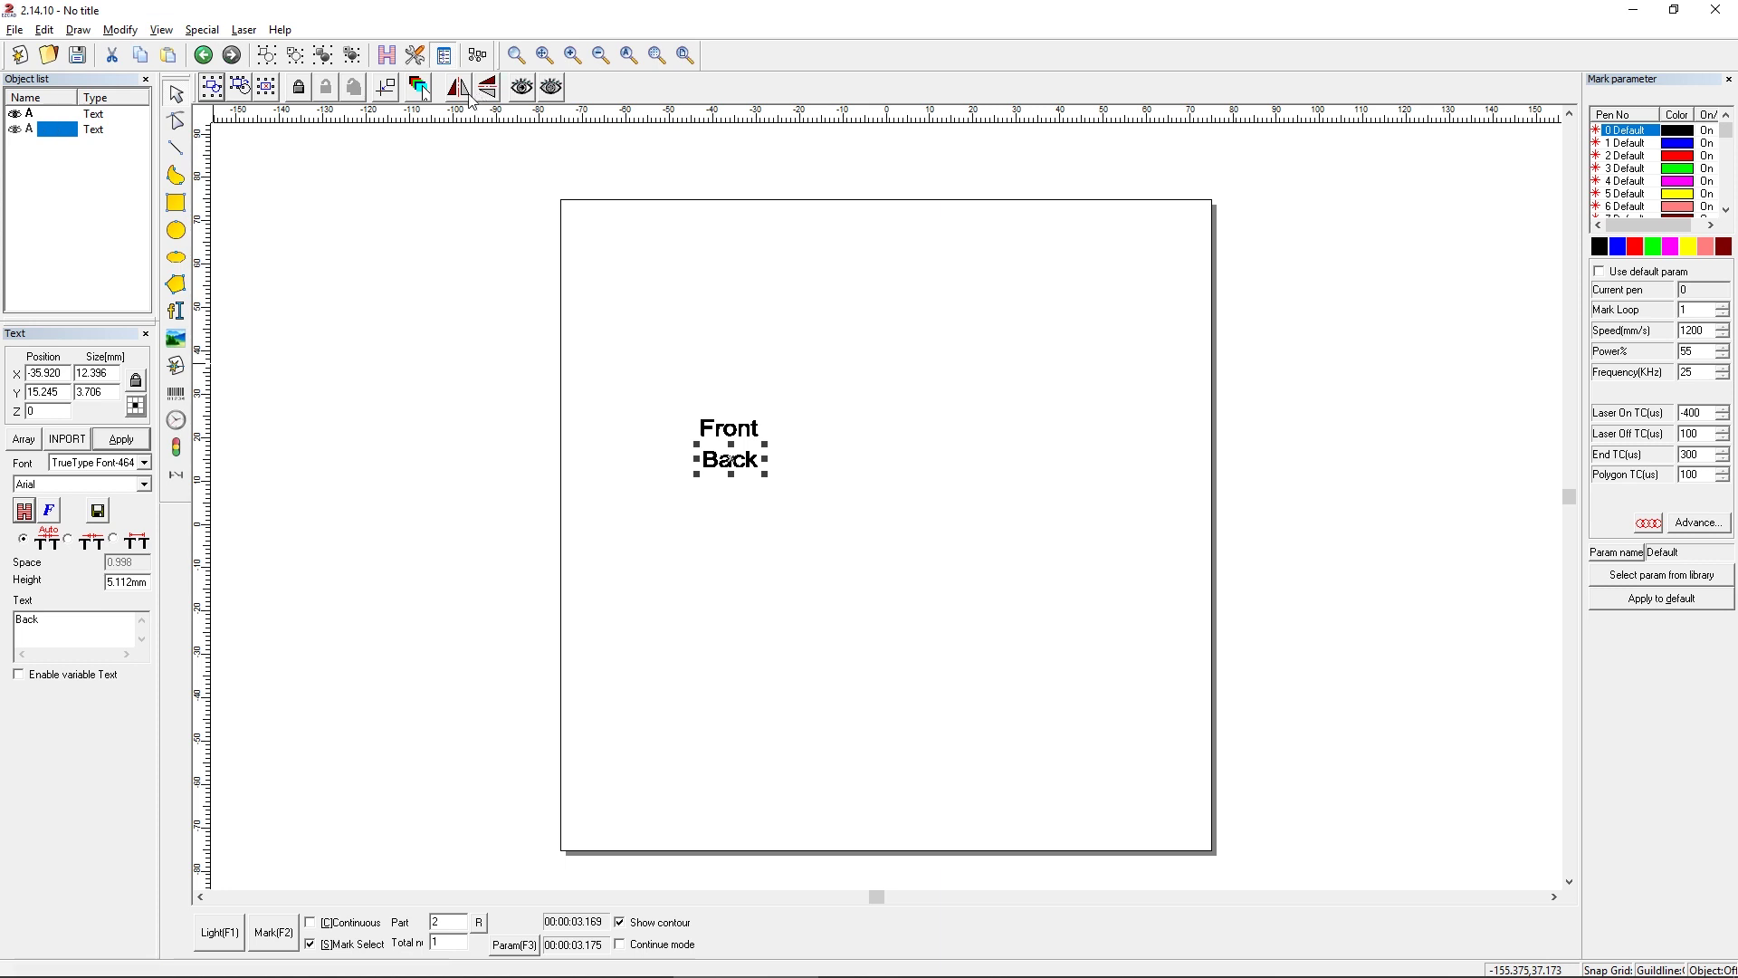
pyautogui.click(386, 90)
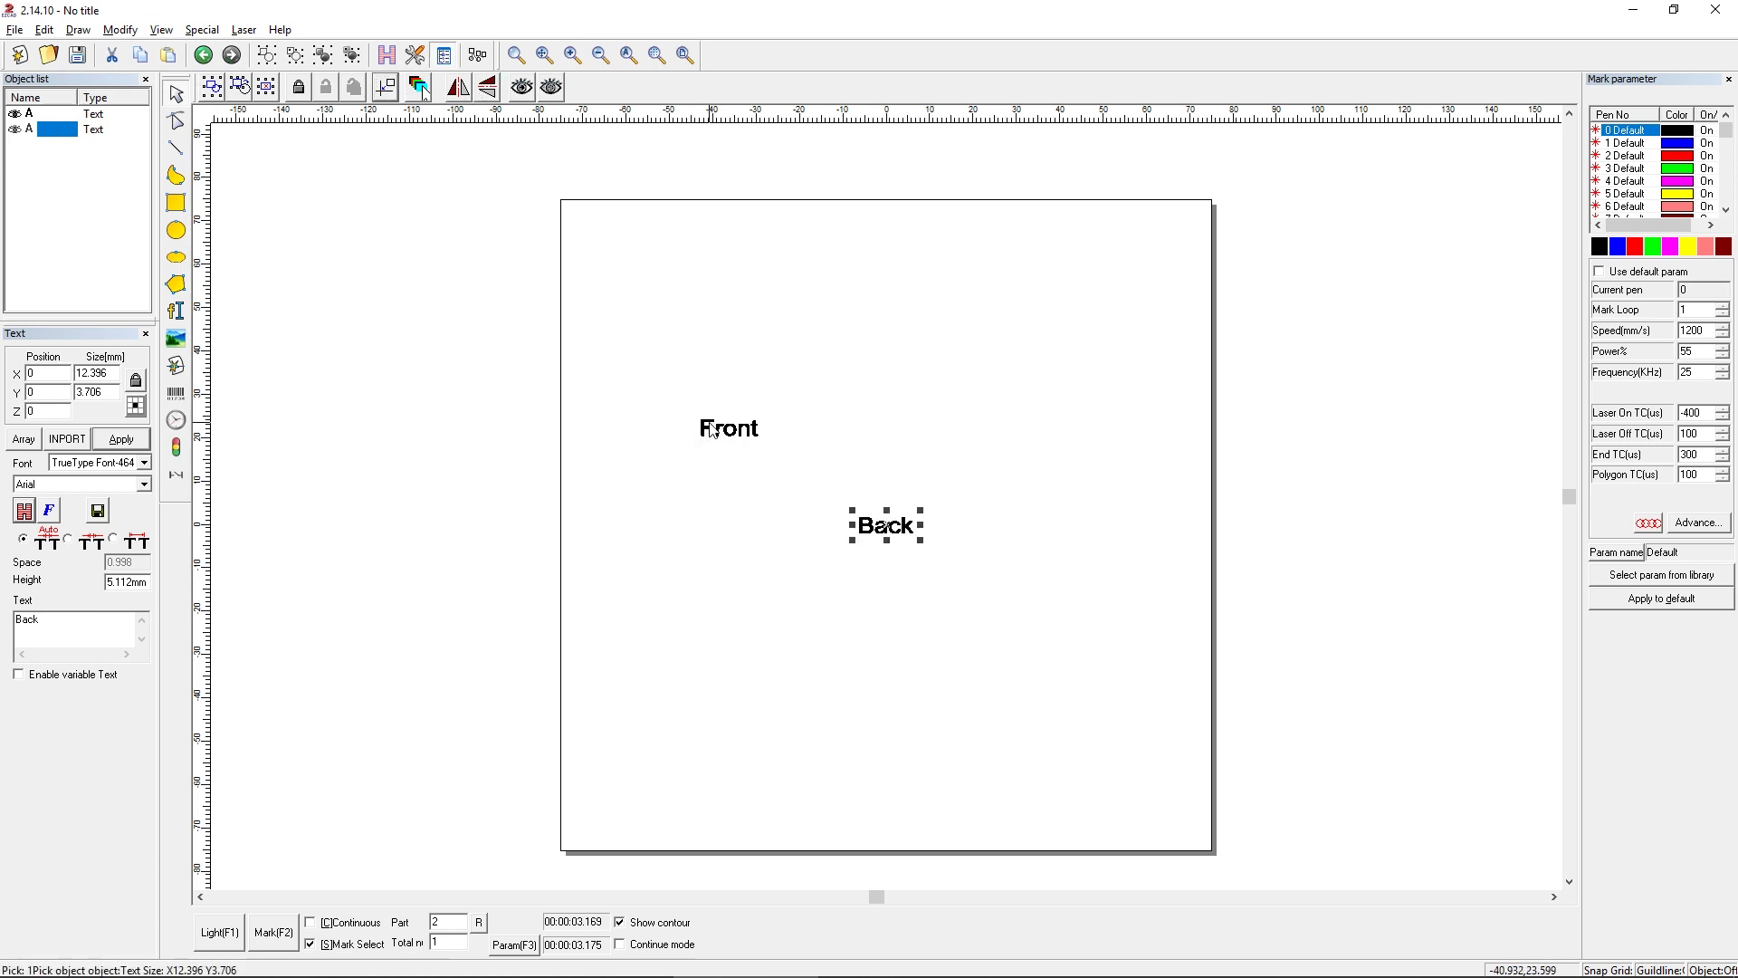
pyautogui.click(56, 114)
pyautogui.click(387, 90)
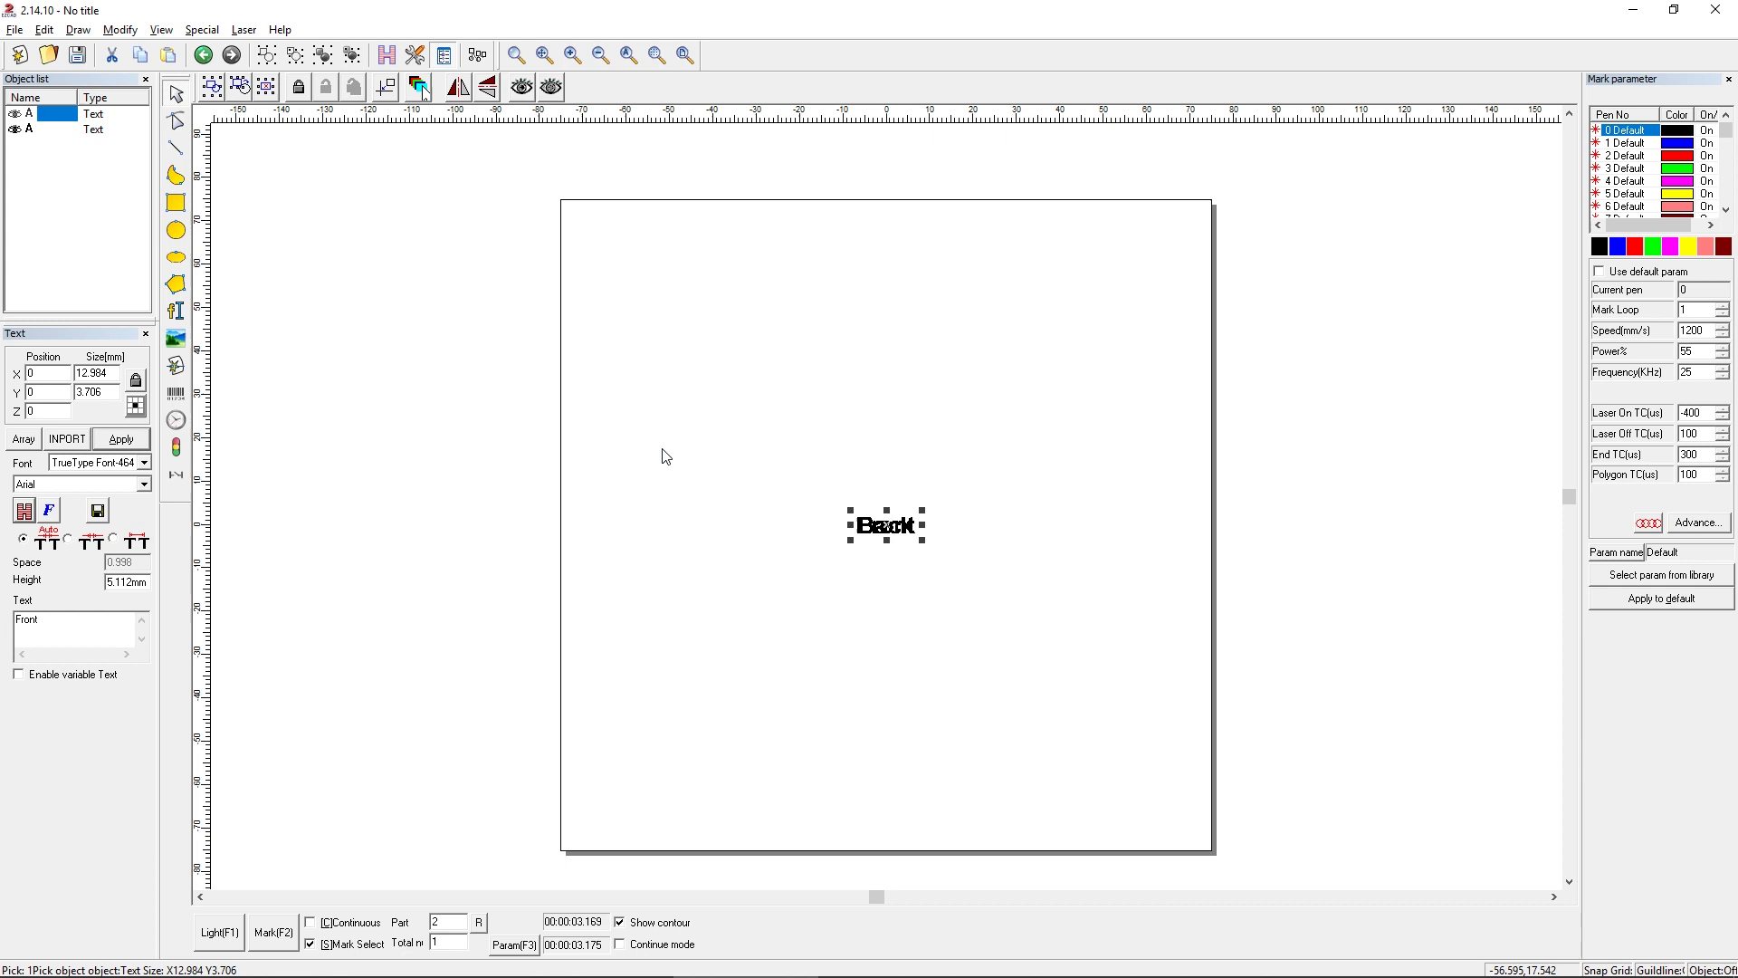
pyautogui.click(108, 167)
# Step: Move the Back text down so it sits beneath Front
pyautogui.click(49, 116)
pyautogui.click(55, 130)
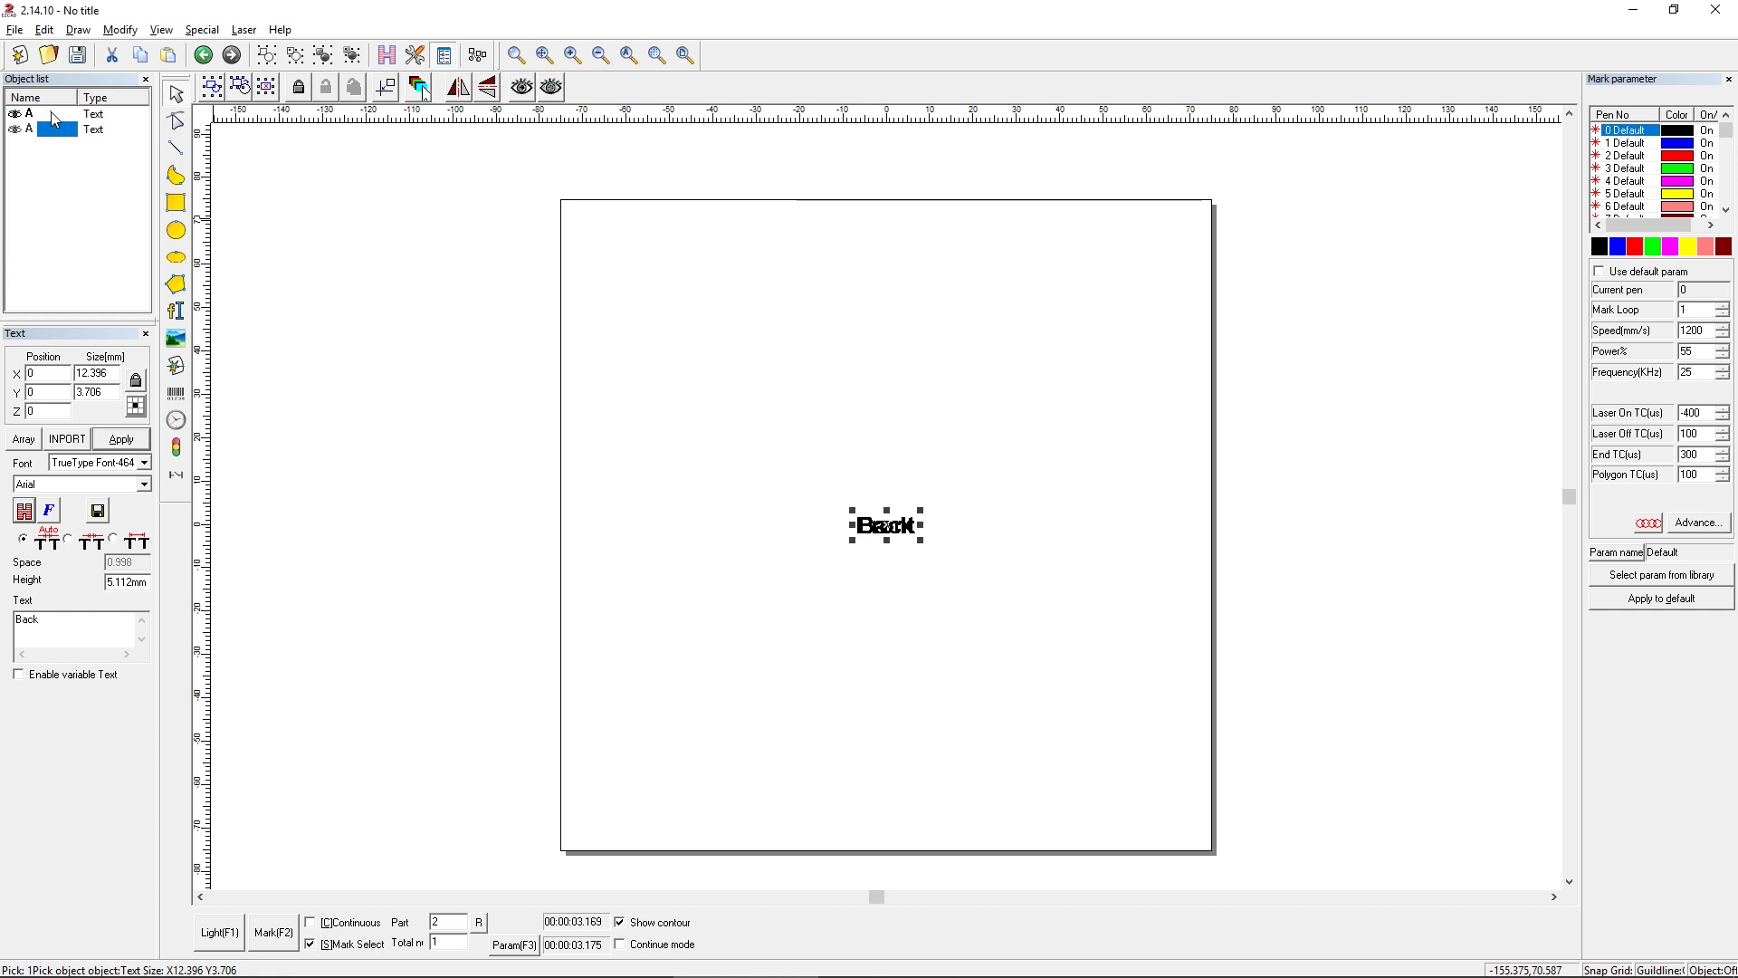
pyautogui.click(51, 116)
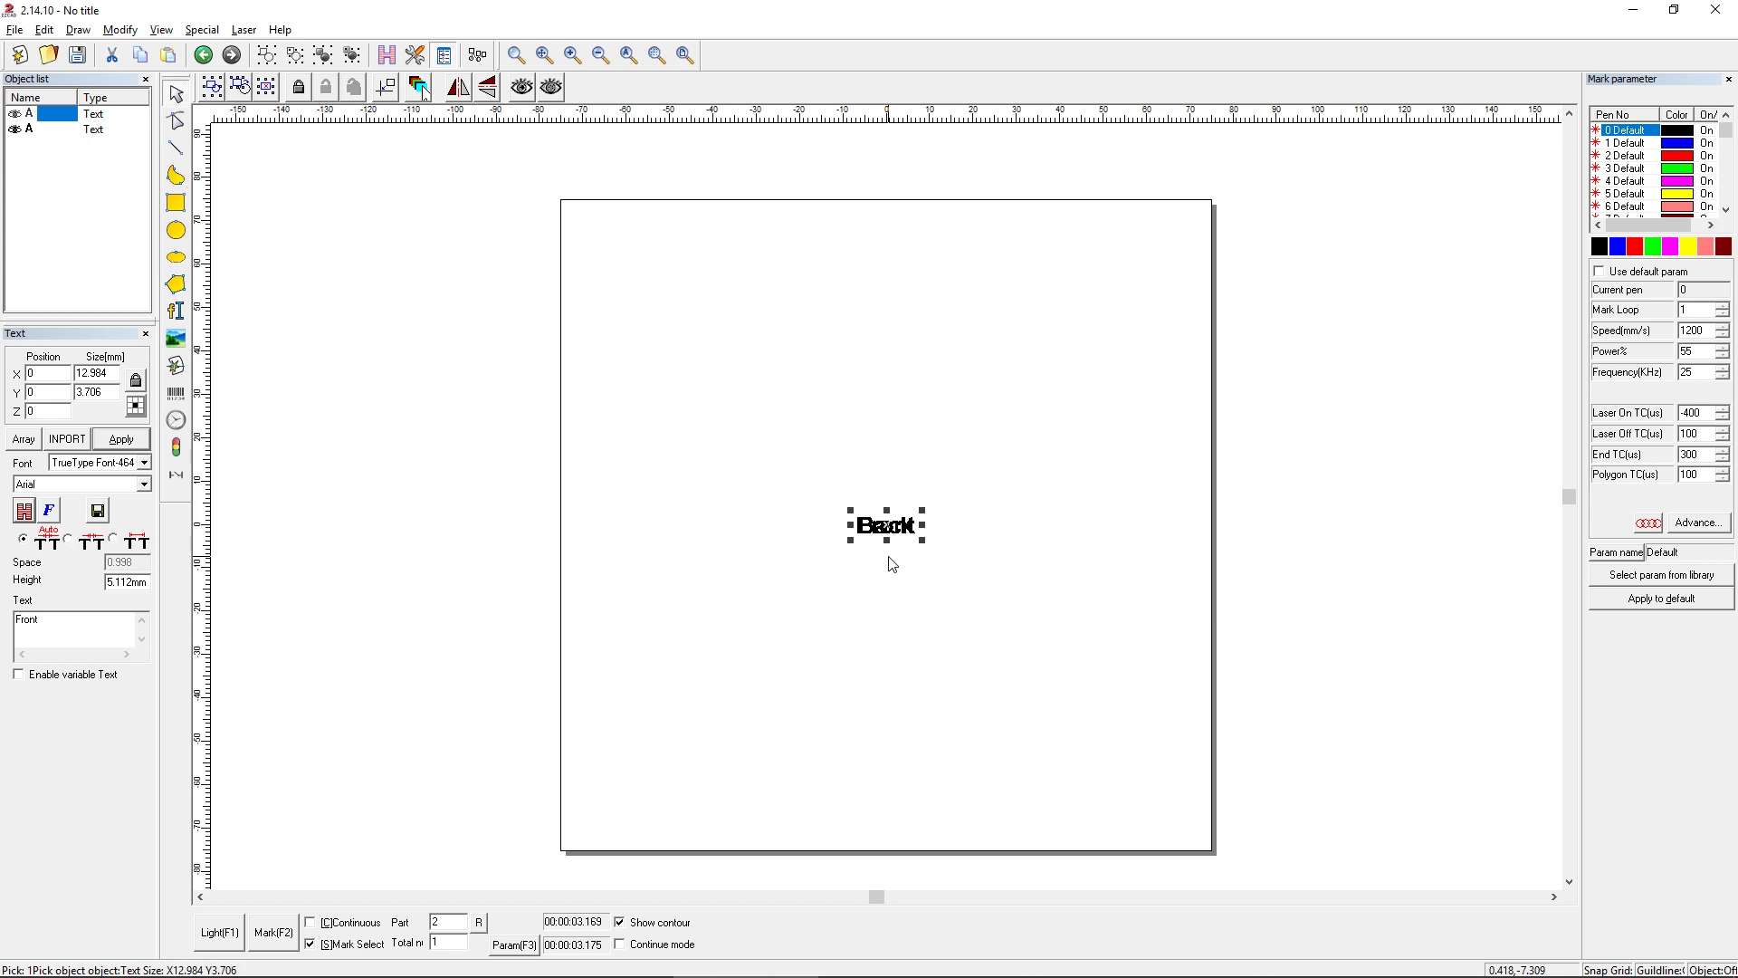
pyautogui.click(50, 132)
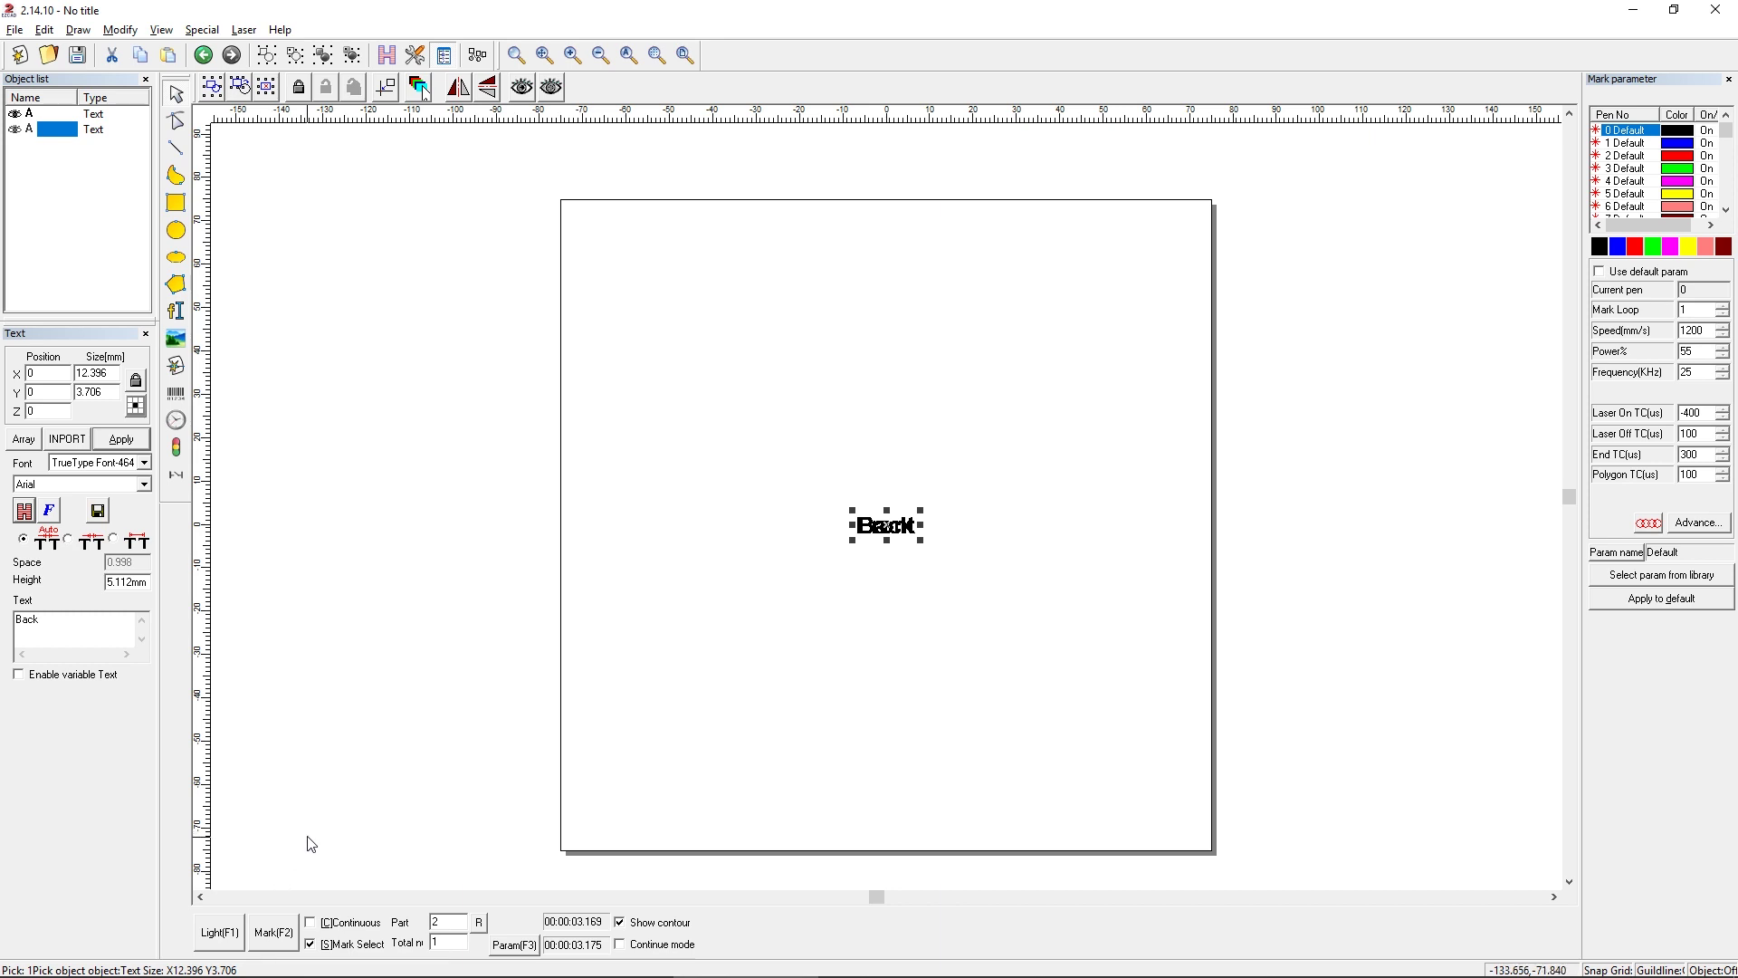
pyautogui.hotkey('ctrl', 'z')
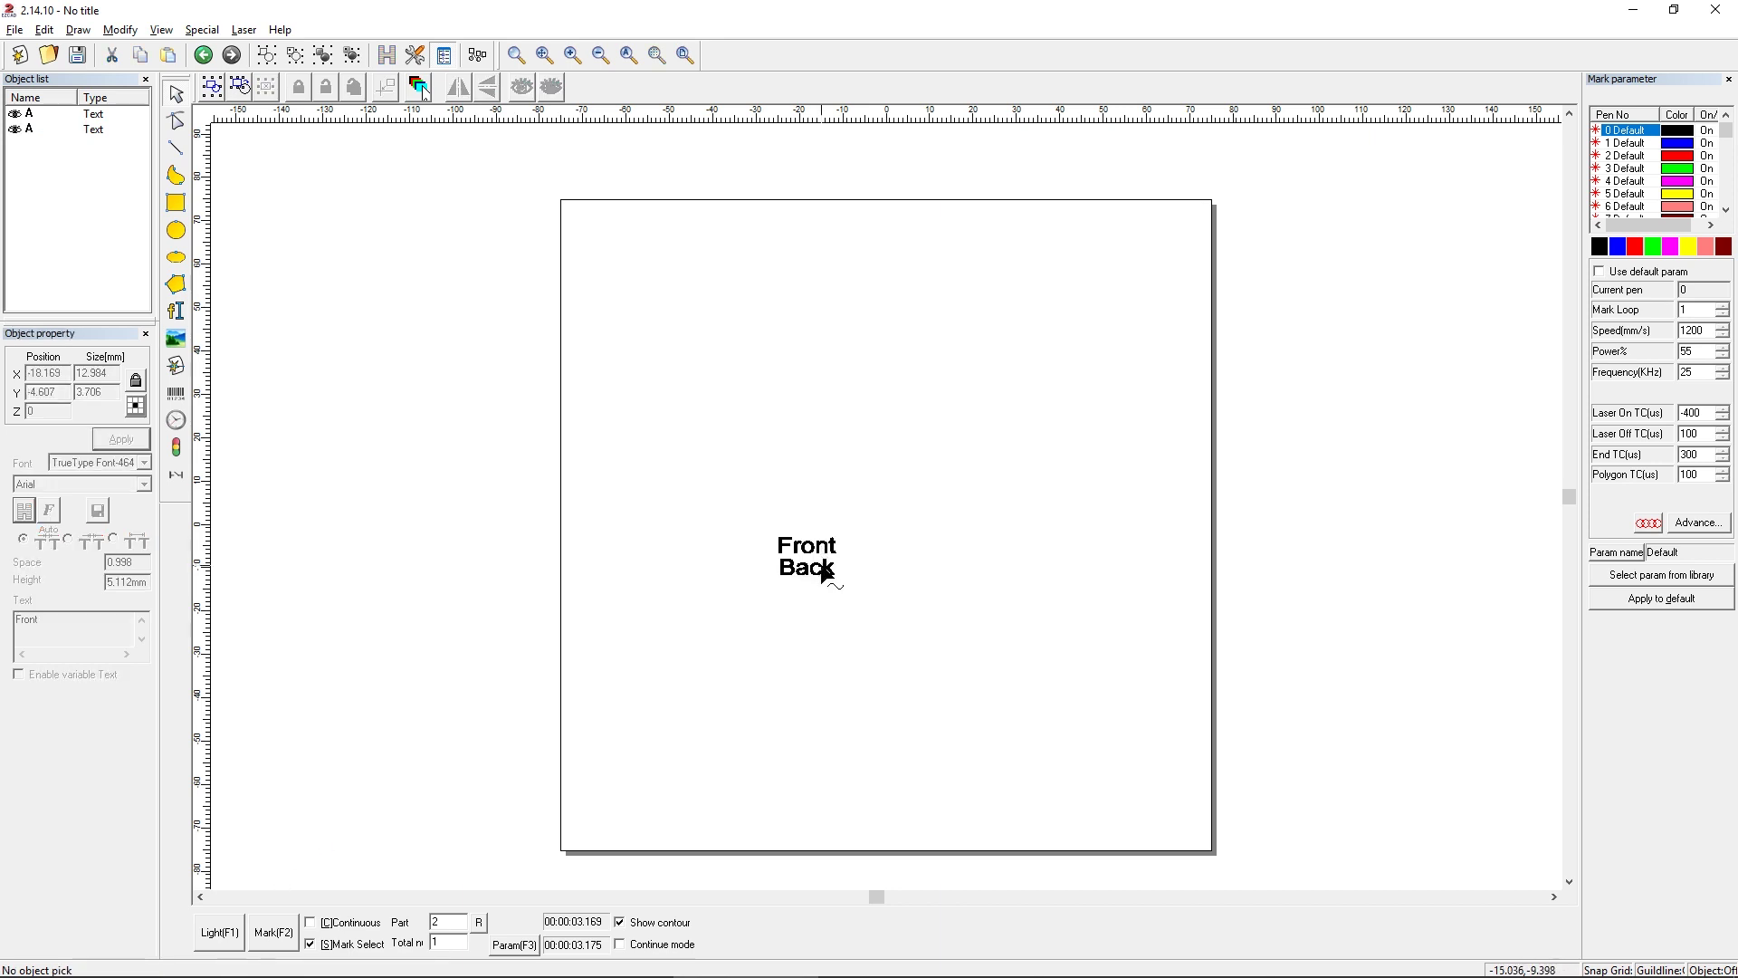
# Step: Add a wait timer with a 3000 ms wait time
pyautogui.click(176, 423)
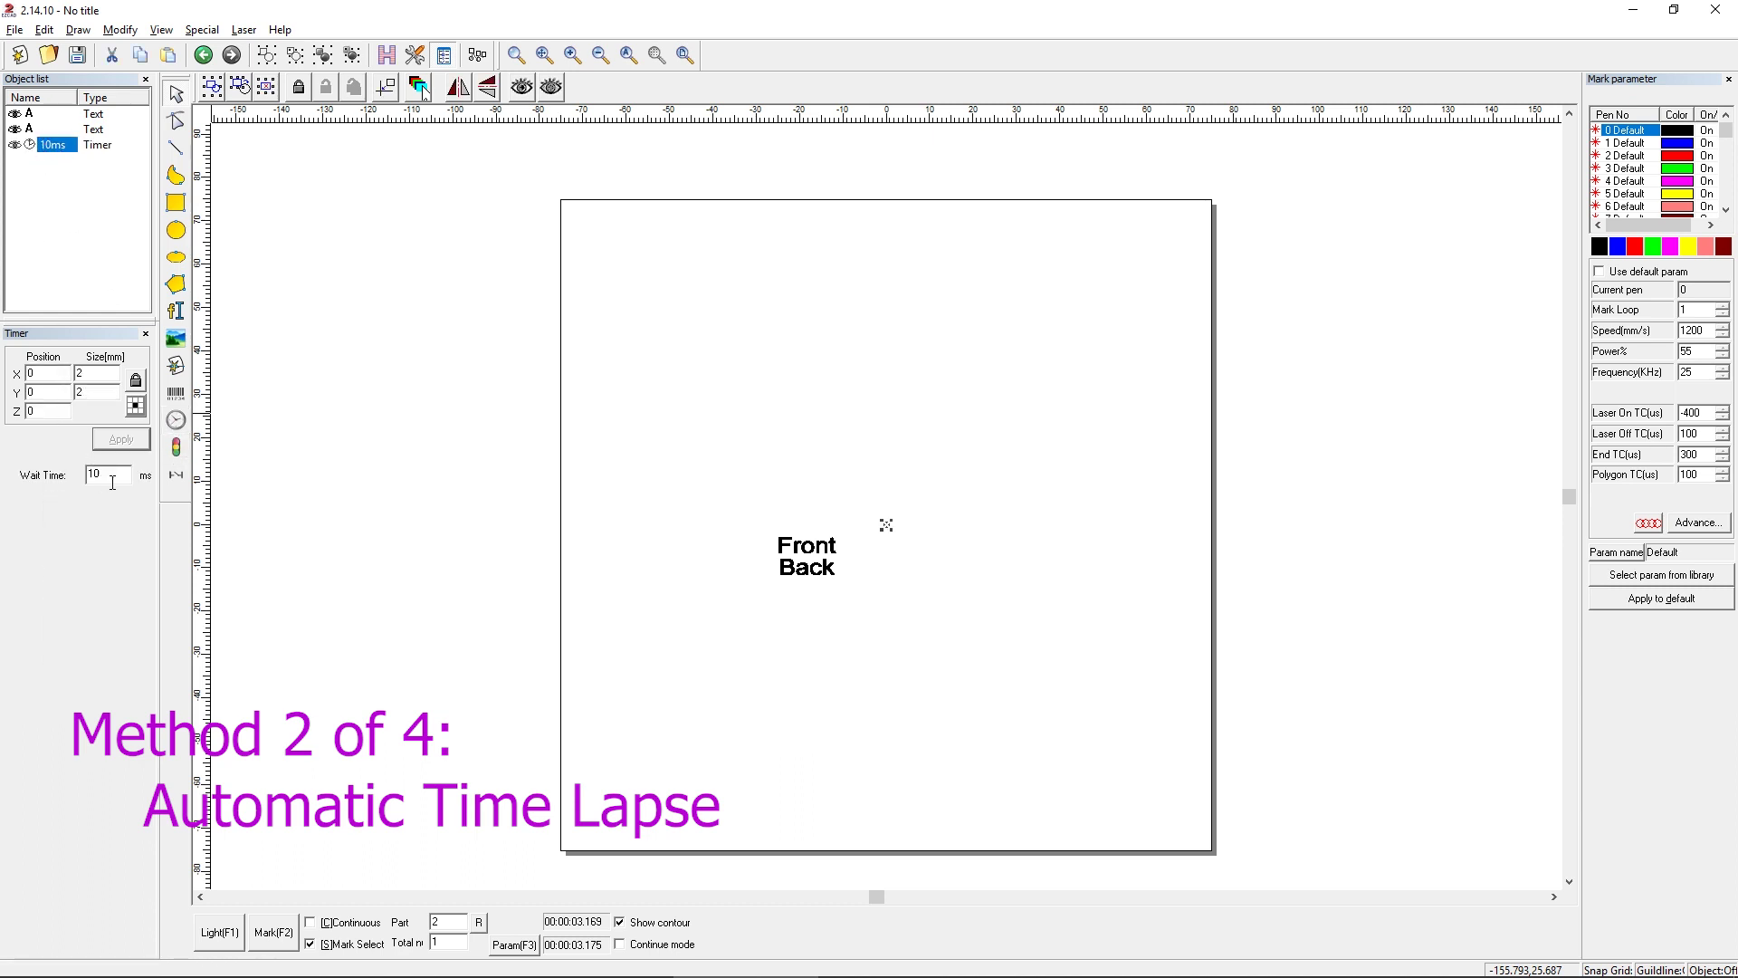
pyautogui.moveTo(126, 478); pyautogui.dragTo(68, 485)
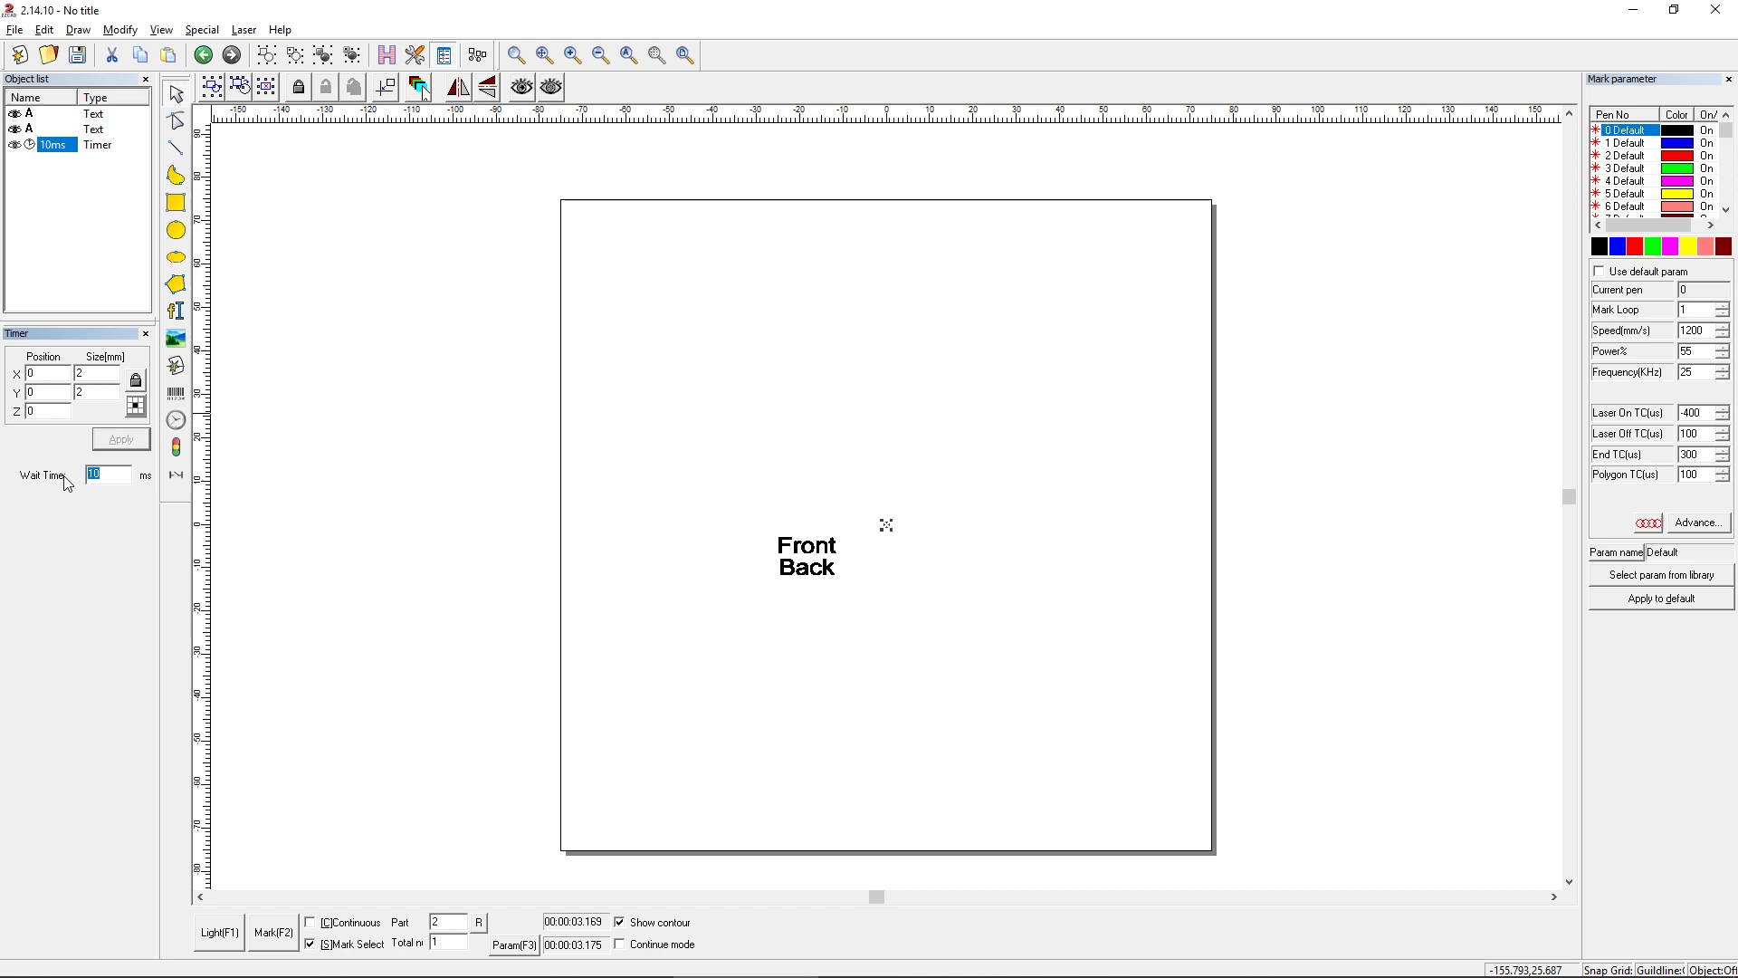
pyautogui.write('3000')
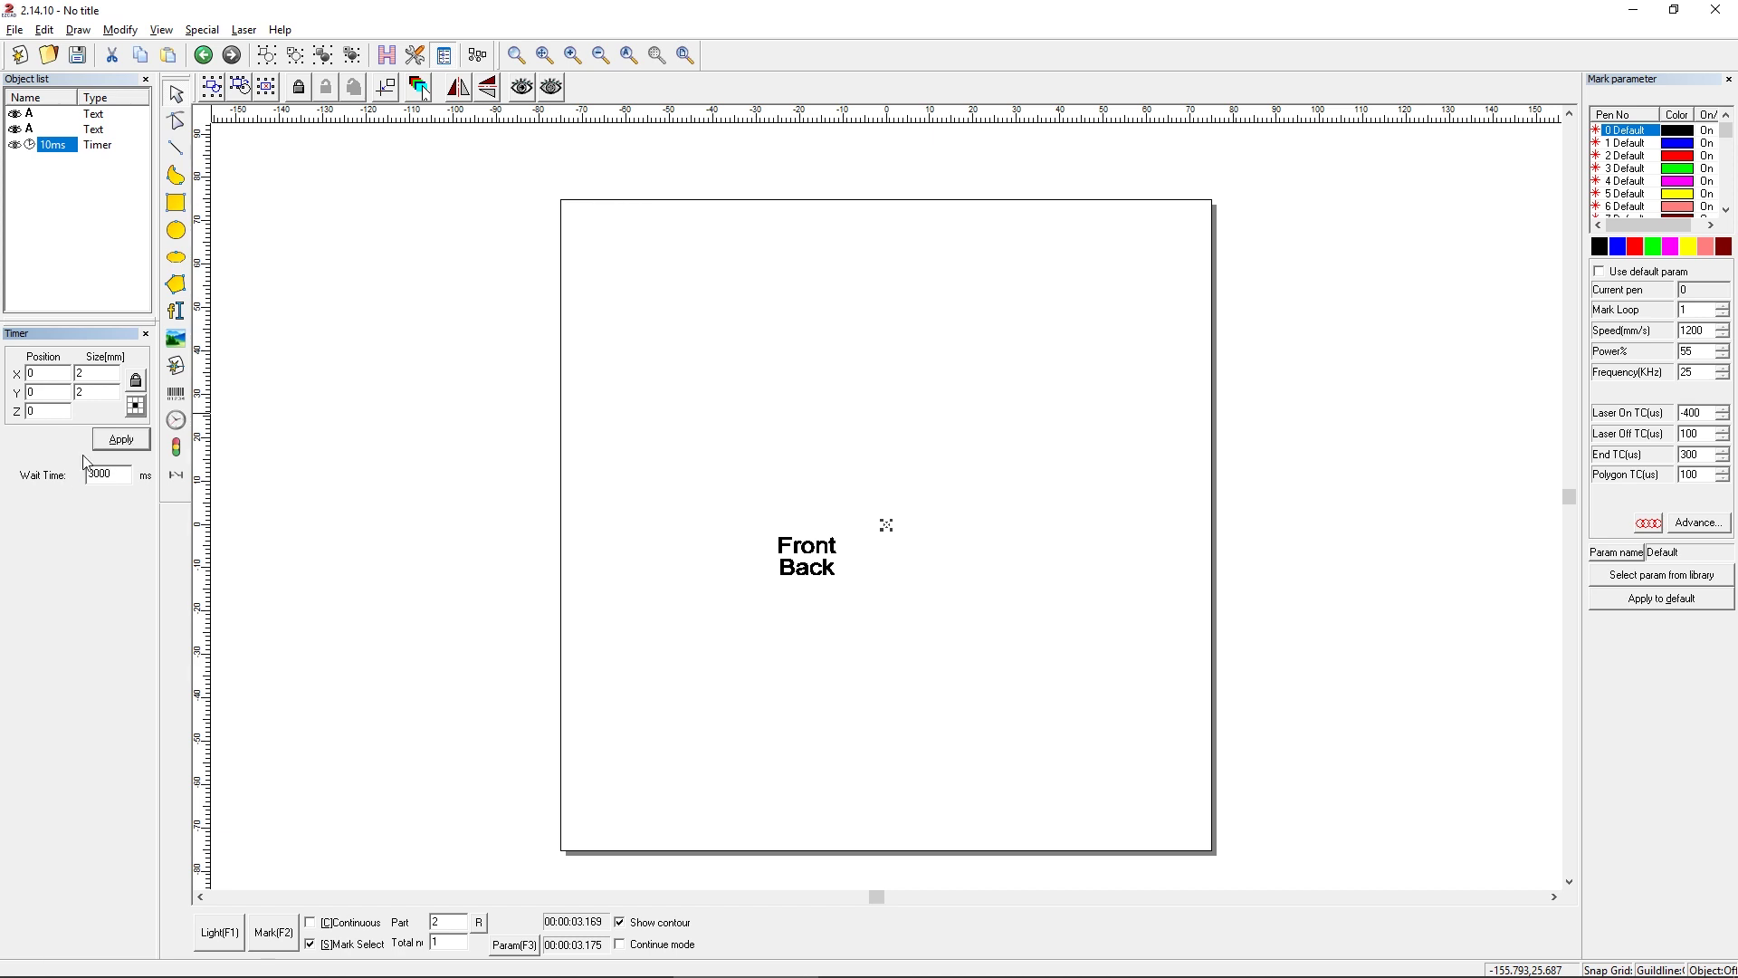
pyautogui.rightClick(63, 195)
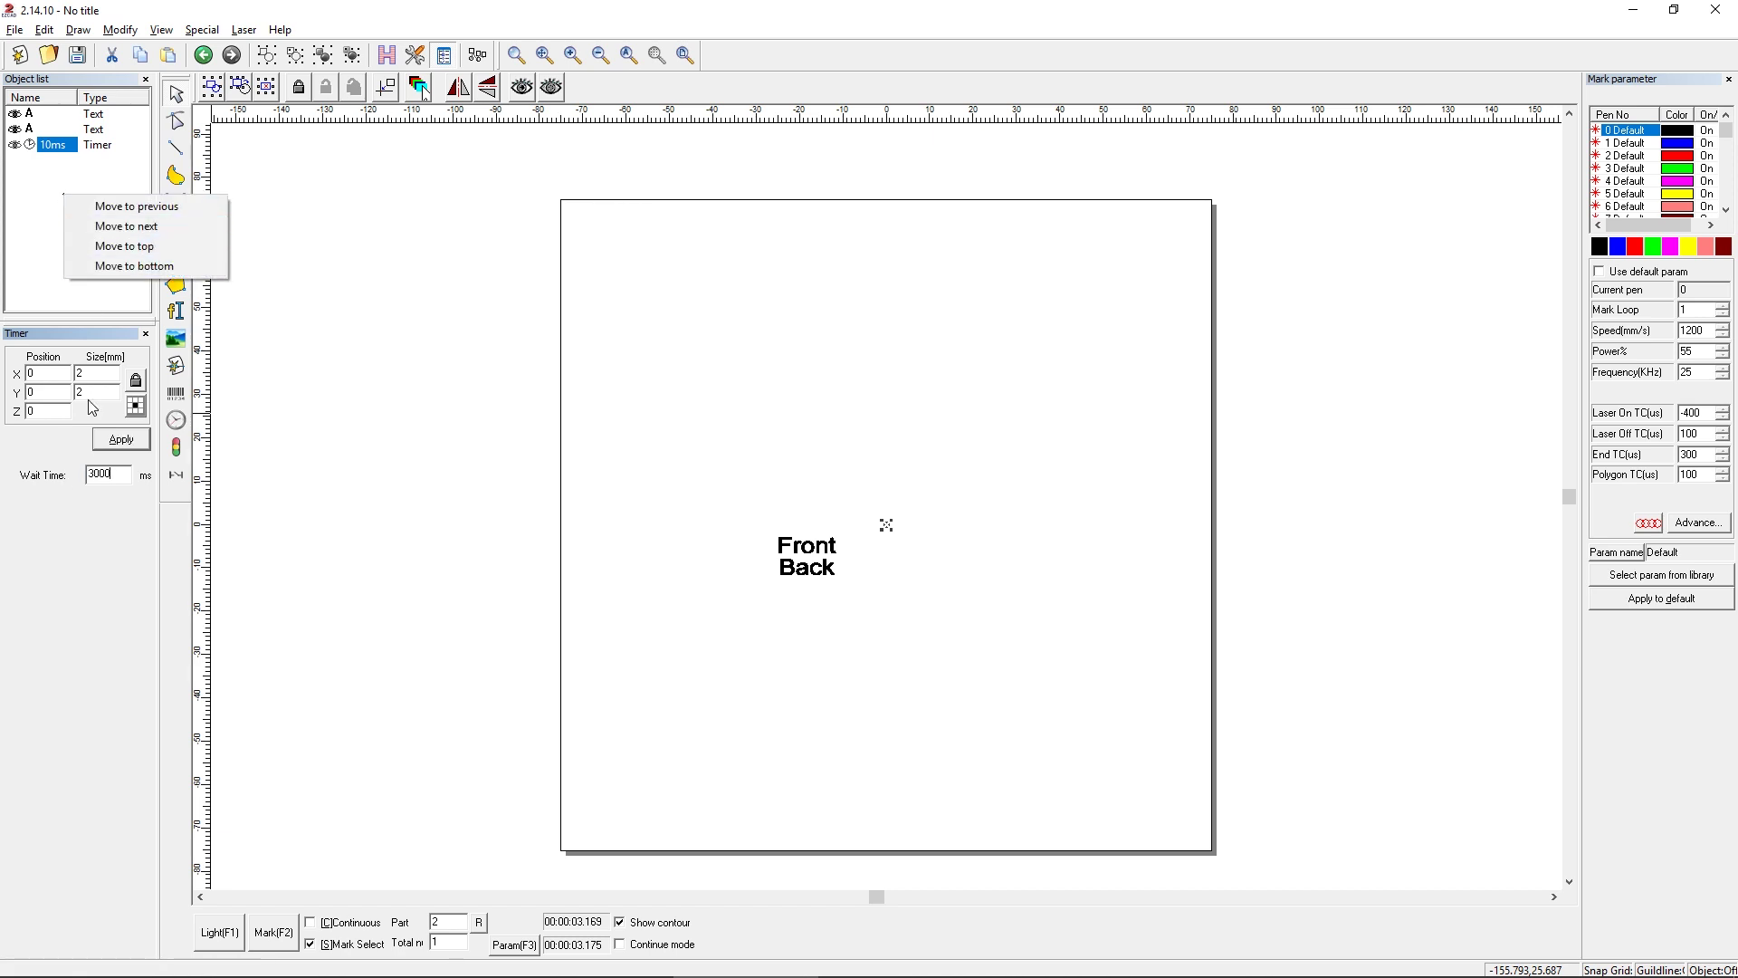
pyautogui.click(102, 440)
# Step: Move the 3000.00 timer between Front and Back in the object list
pyautogui.click(60, 192)
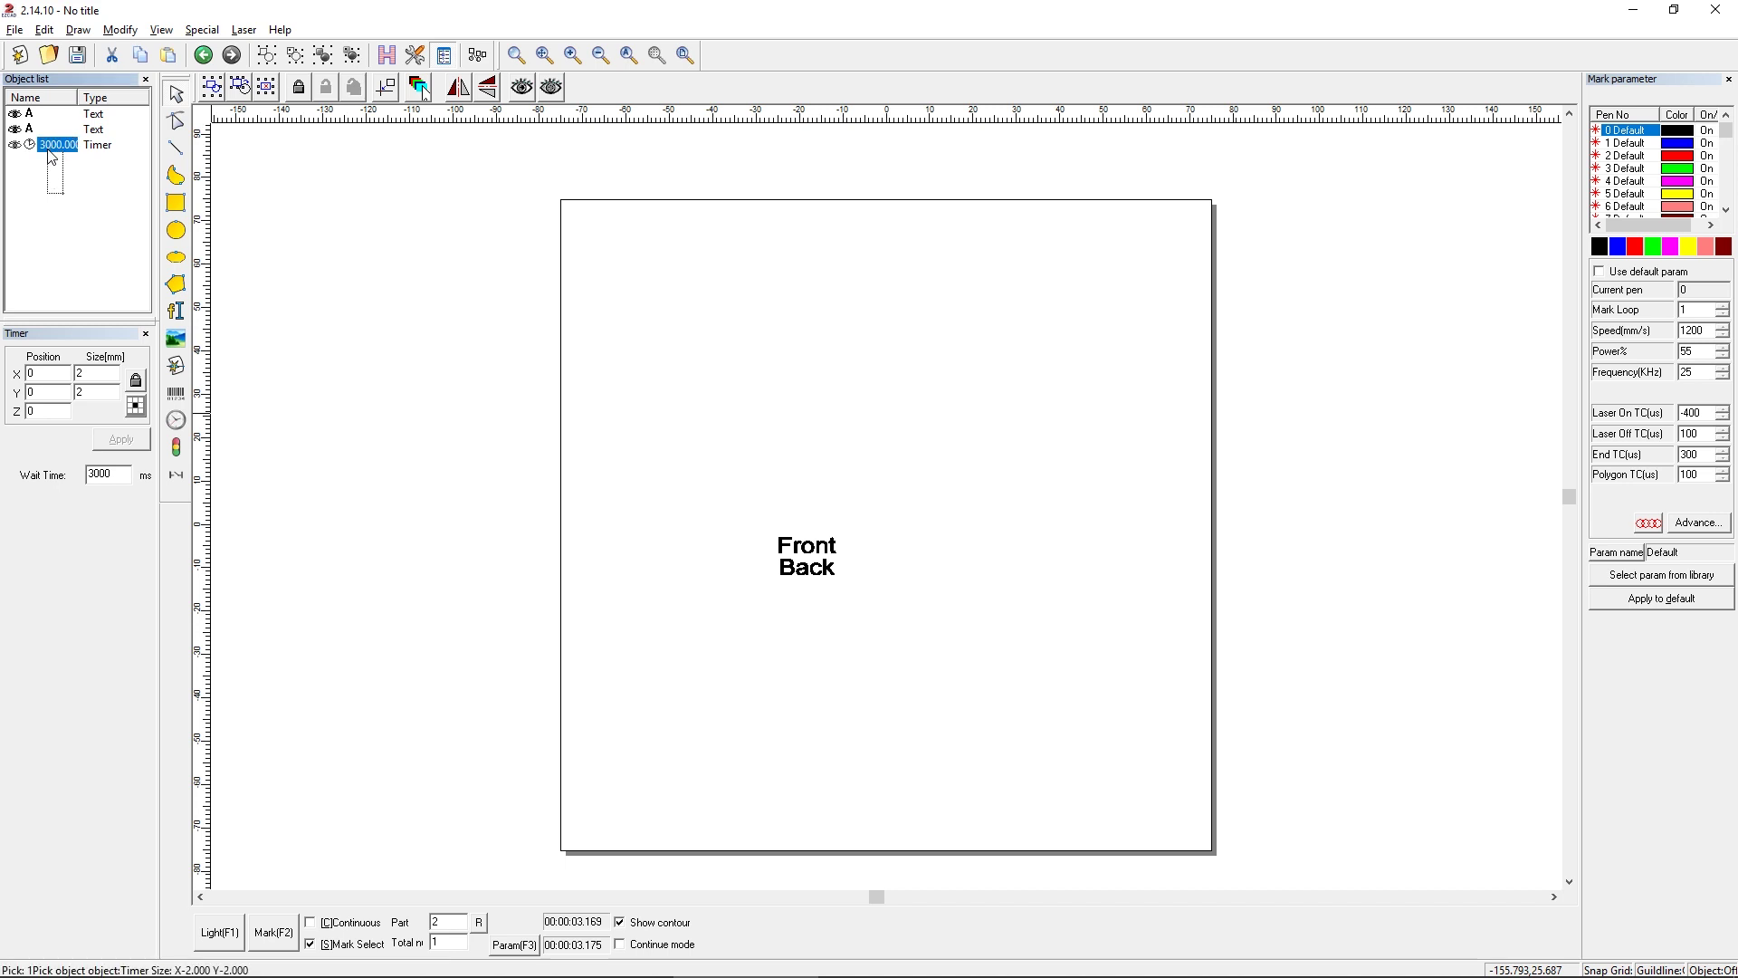
pyautogui.click(51, 148)
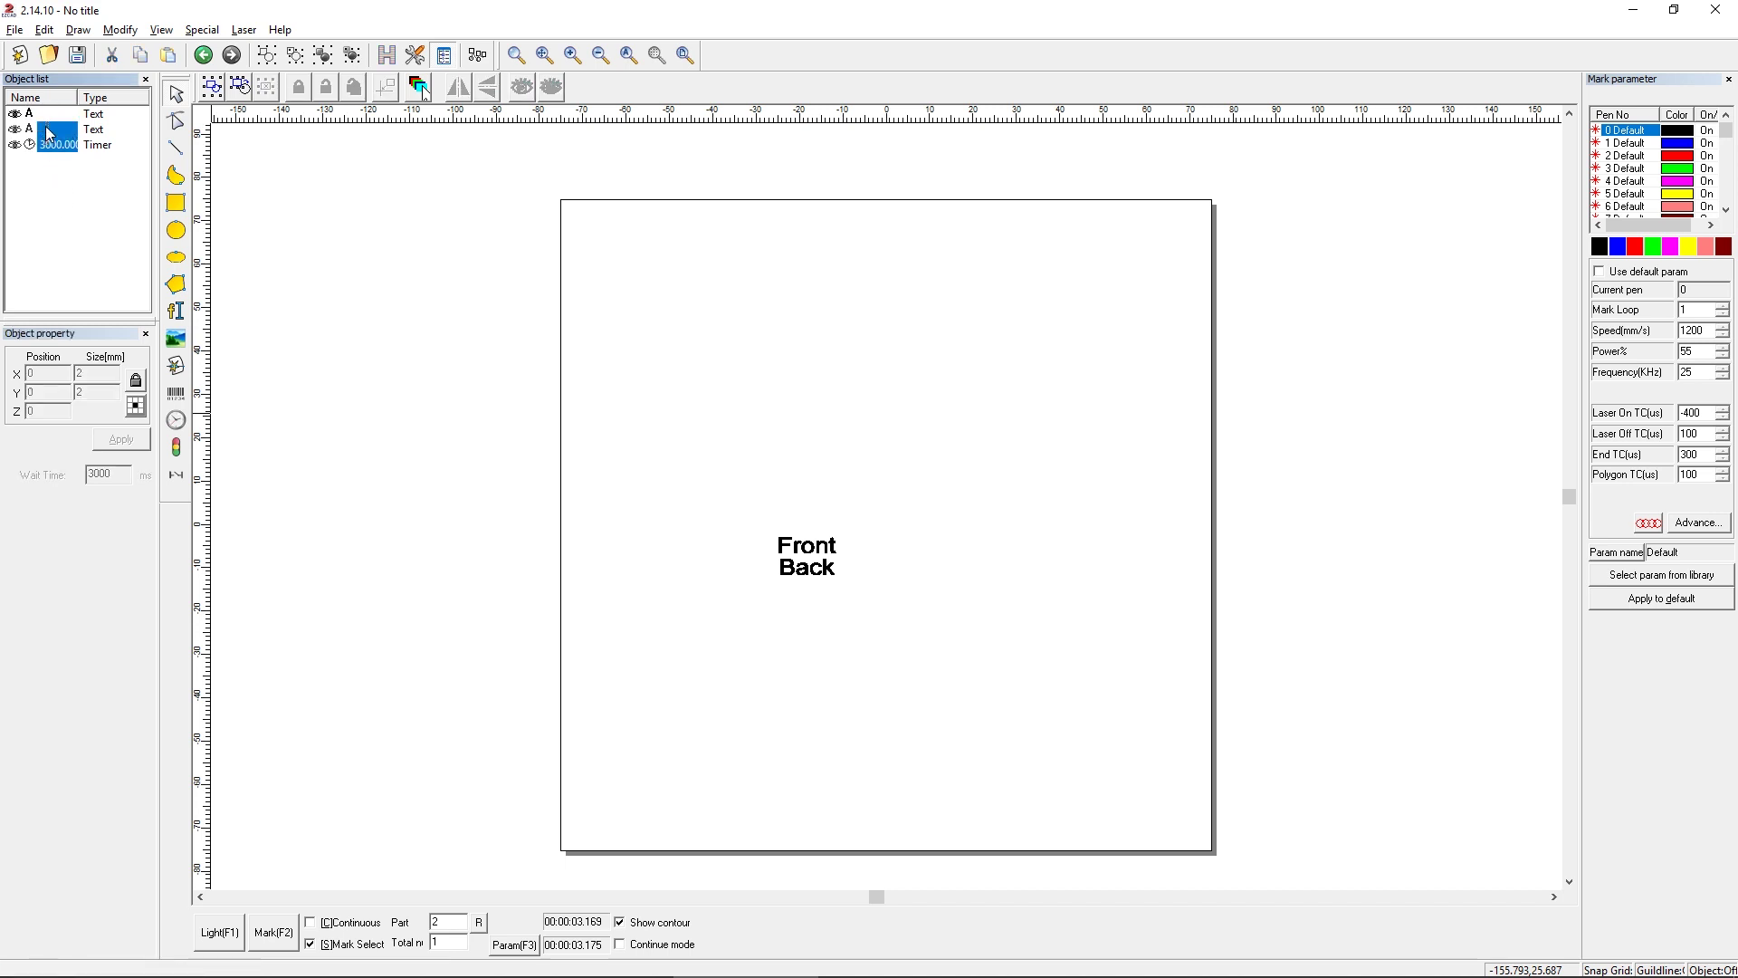
pyautogui.click(52, 147)
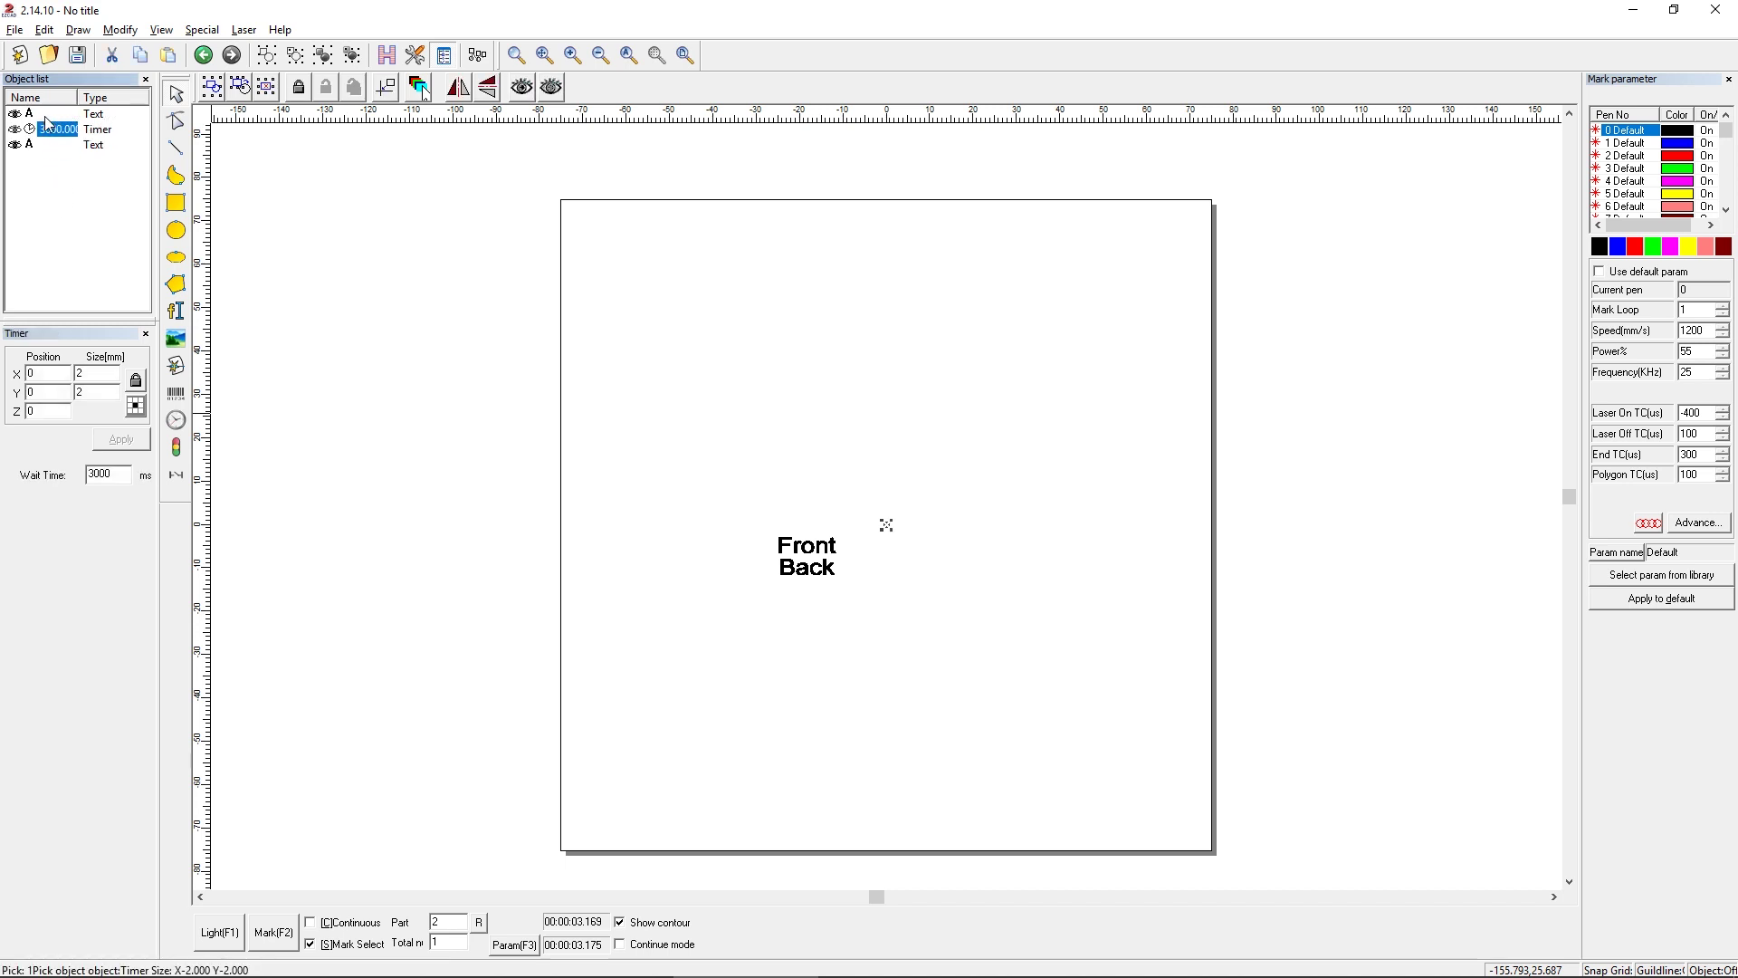
pyautogui.moveTo(52, 147); pyautogui.dragTo(45, 115)
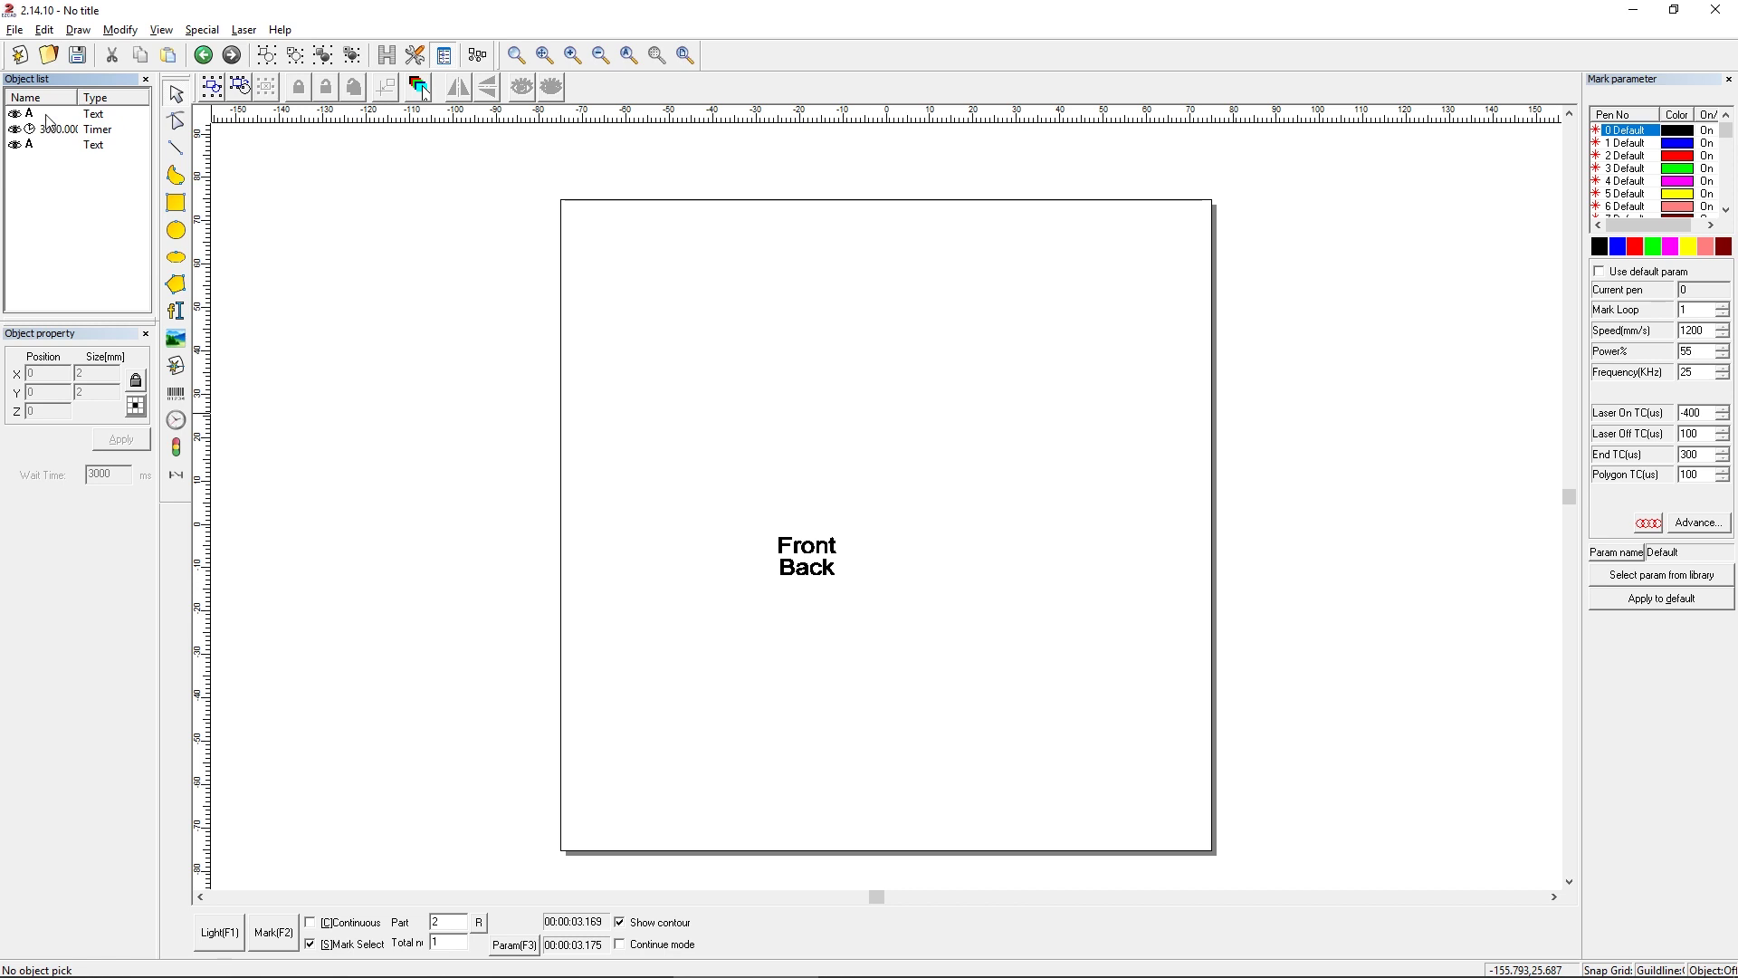
# Step: Select all three objects, preview them with the red light, then mark Front and Back
pyautogui.hotkey('ctrl', 'a')
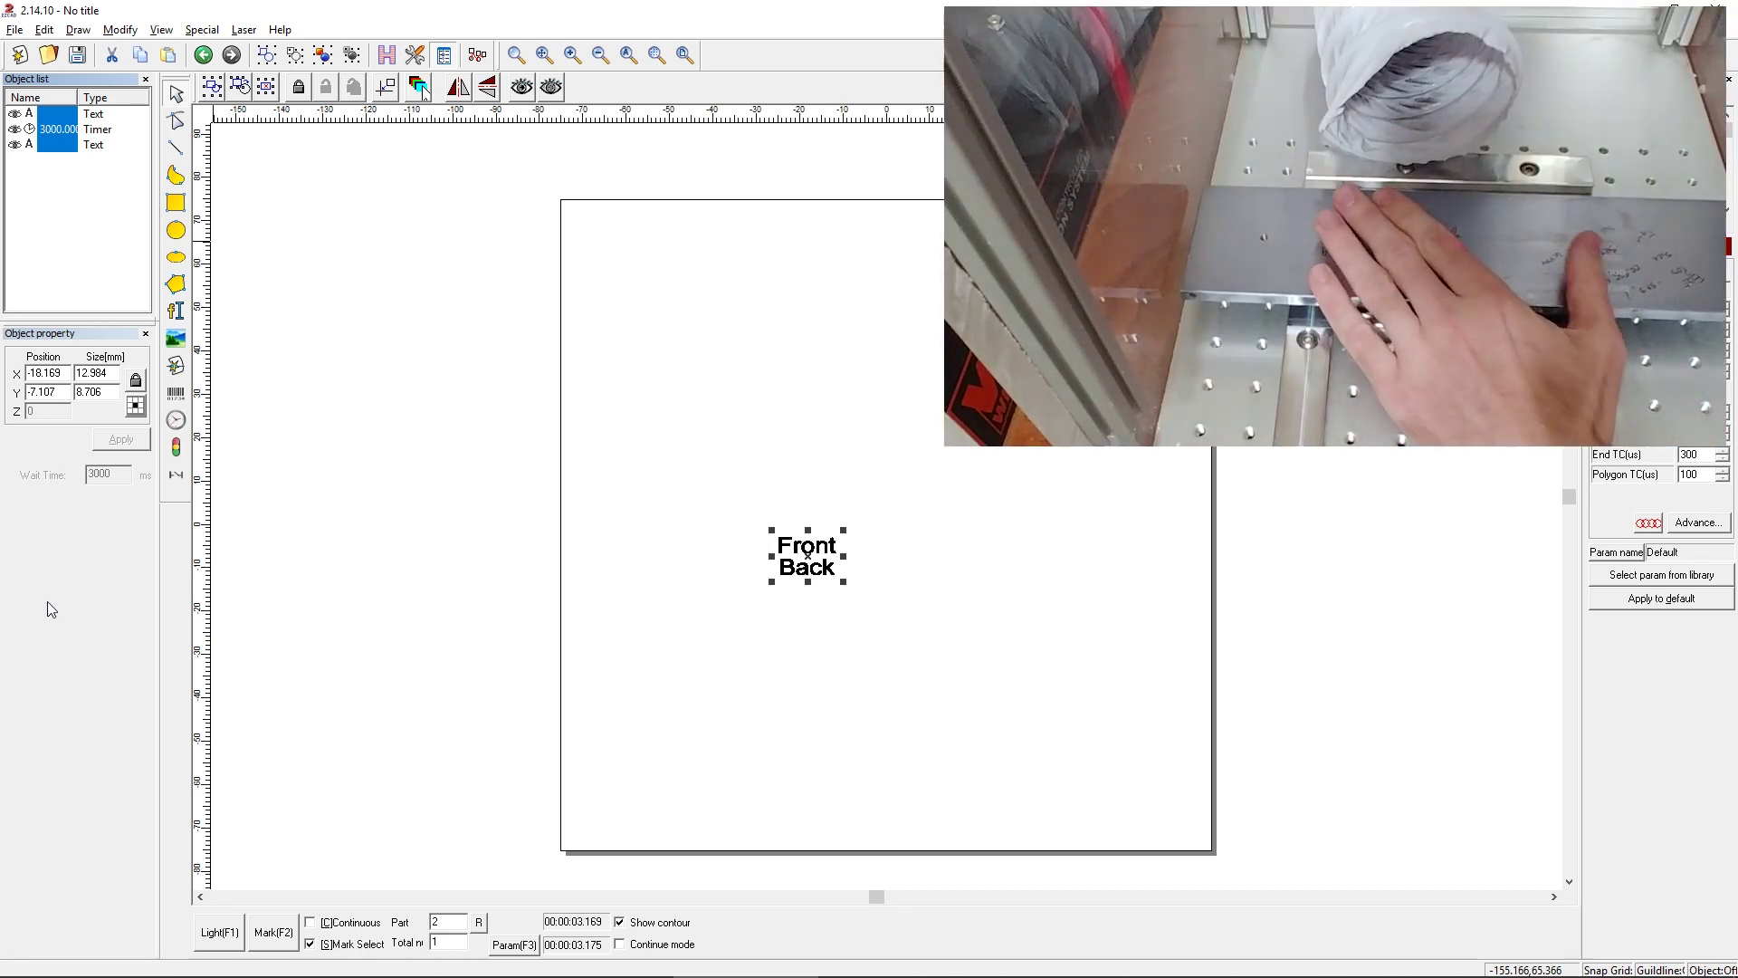
pyautogui.click(216, 935)
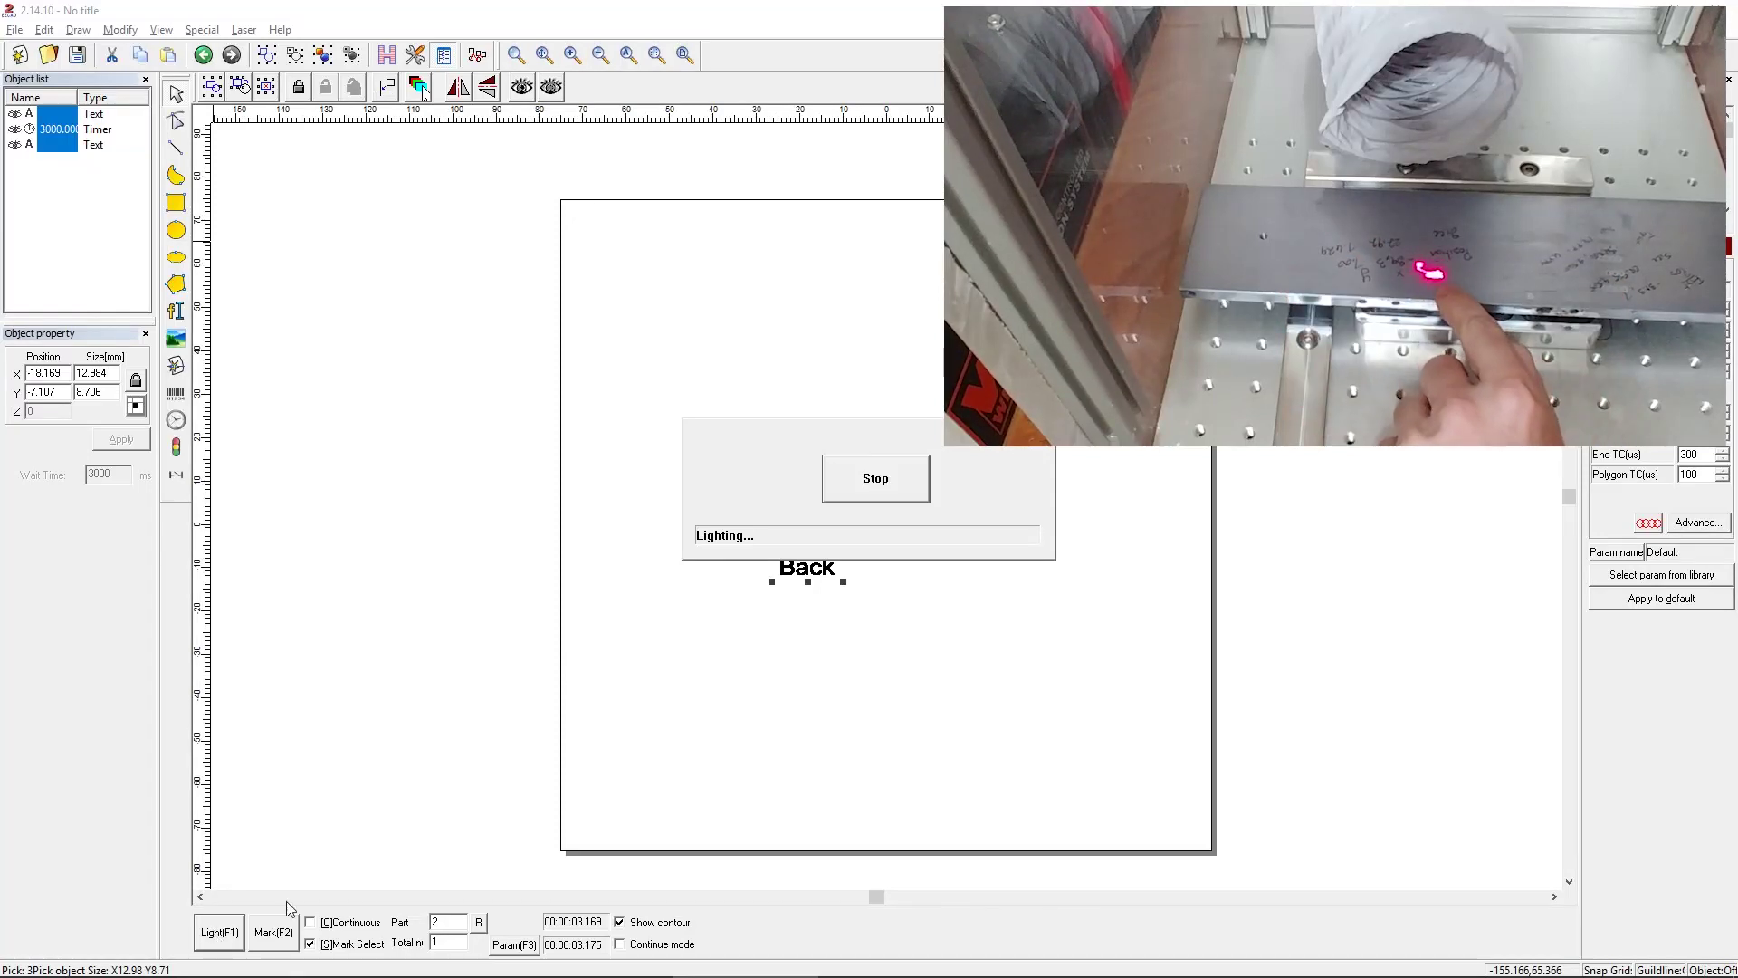
pyautogui.click(874, 486)
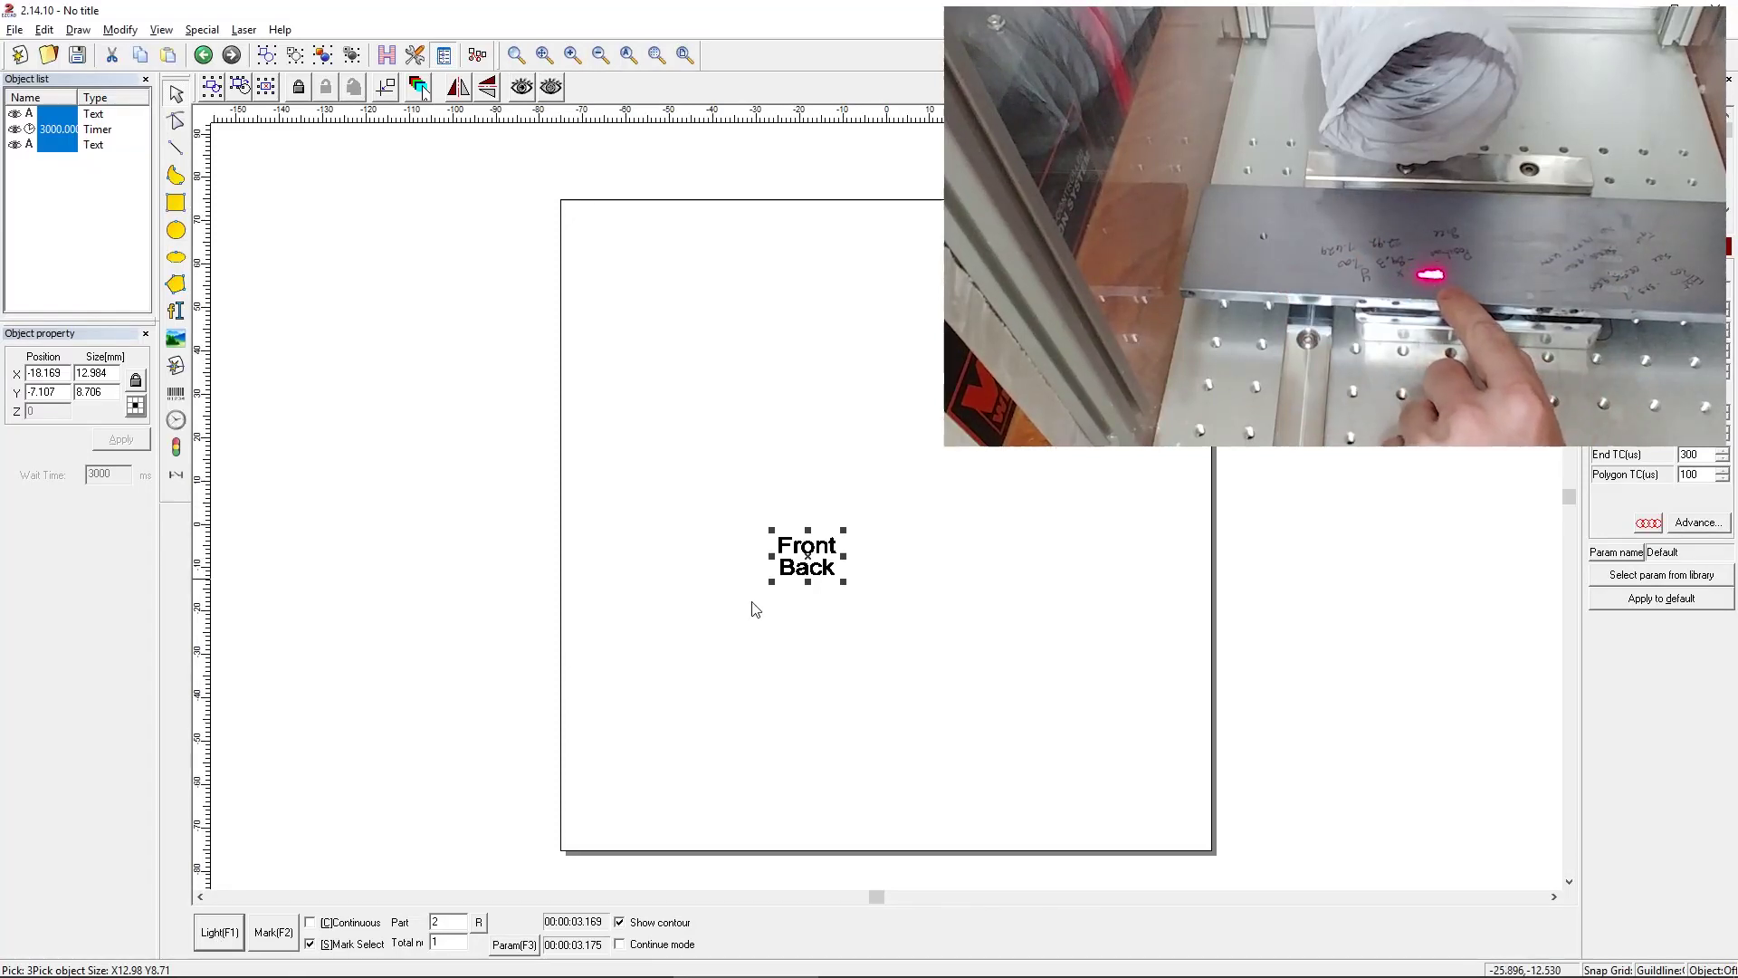
pyautogui.click(274, 935)
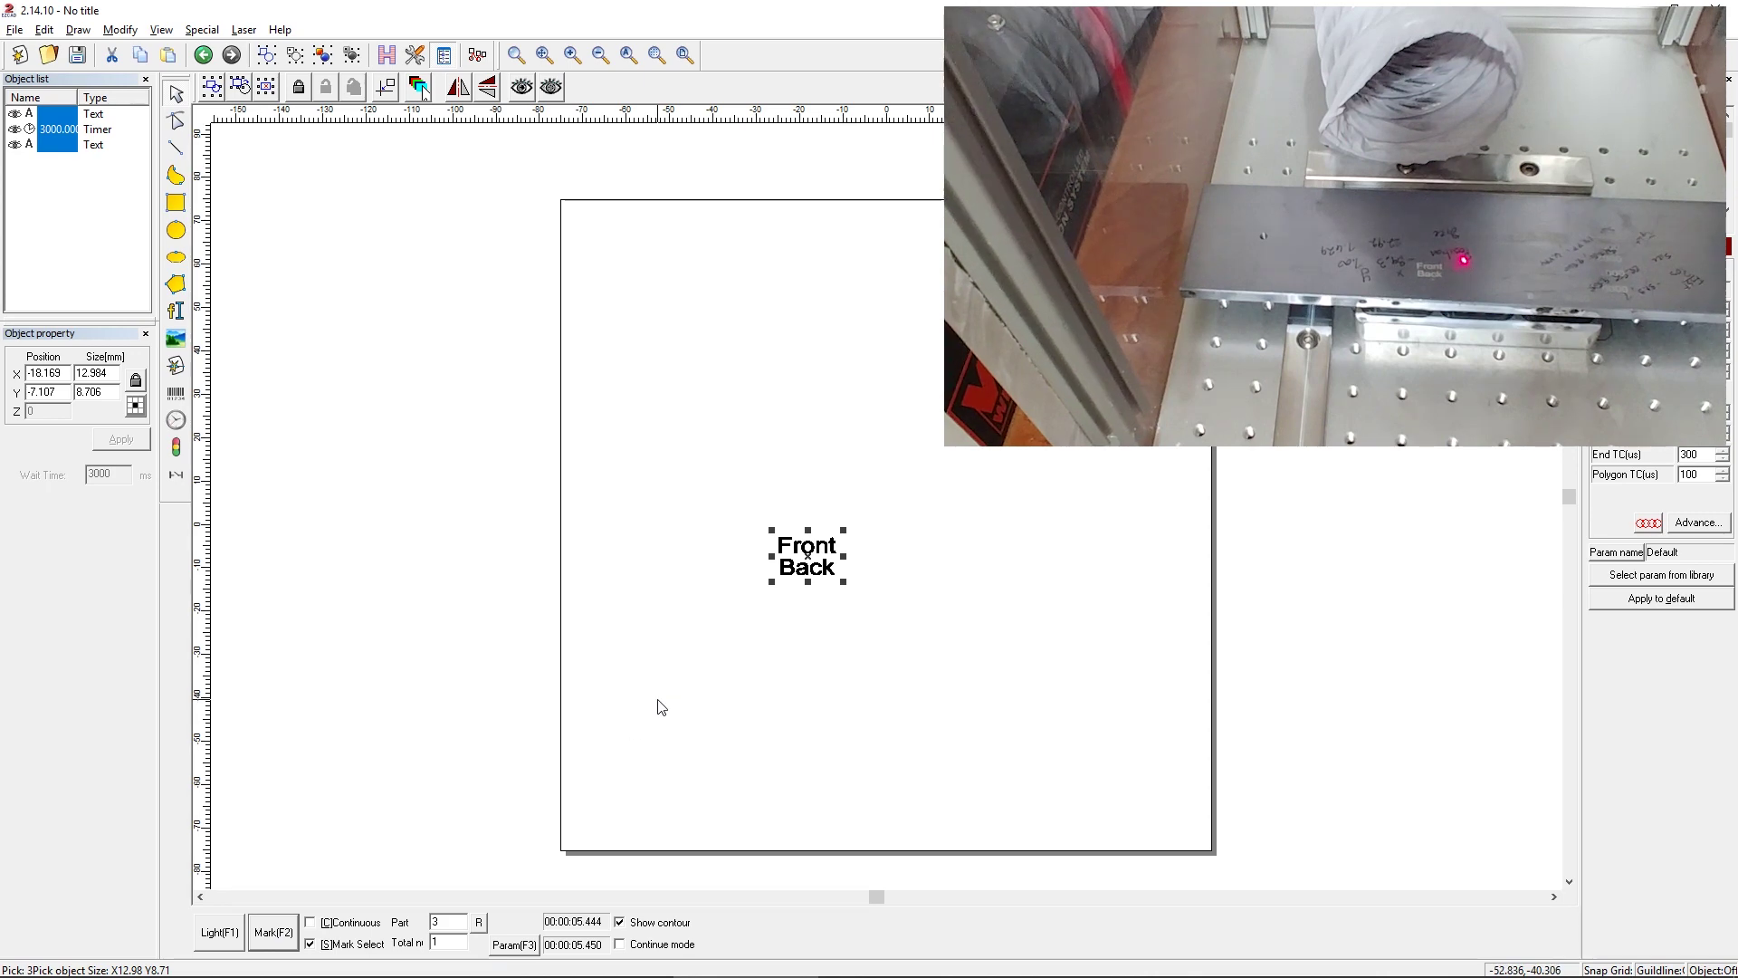
# Step: Delete the timer pause from the object list
pyautogui.click(900, 547)
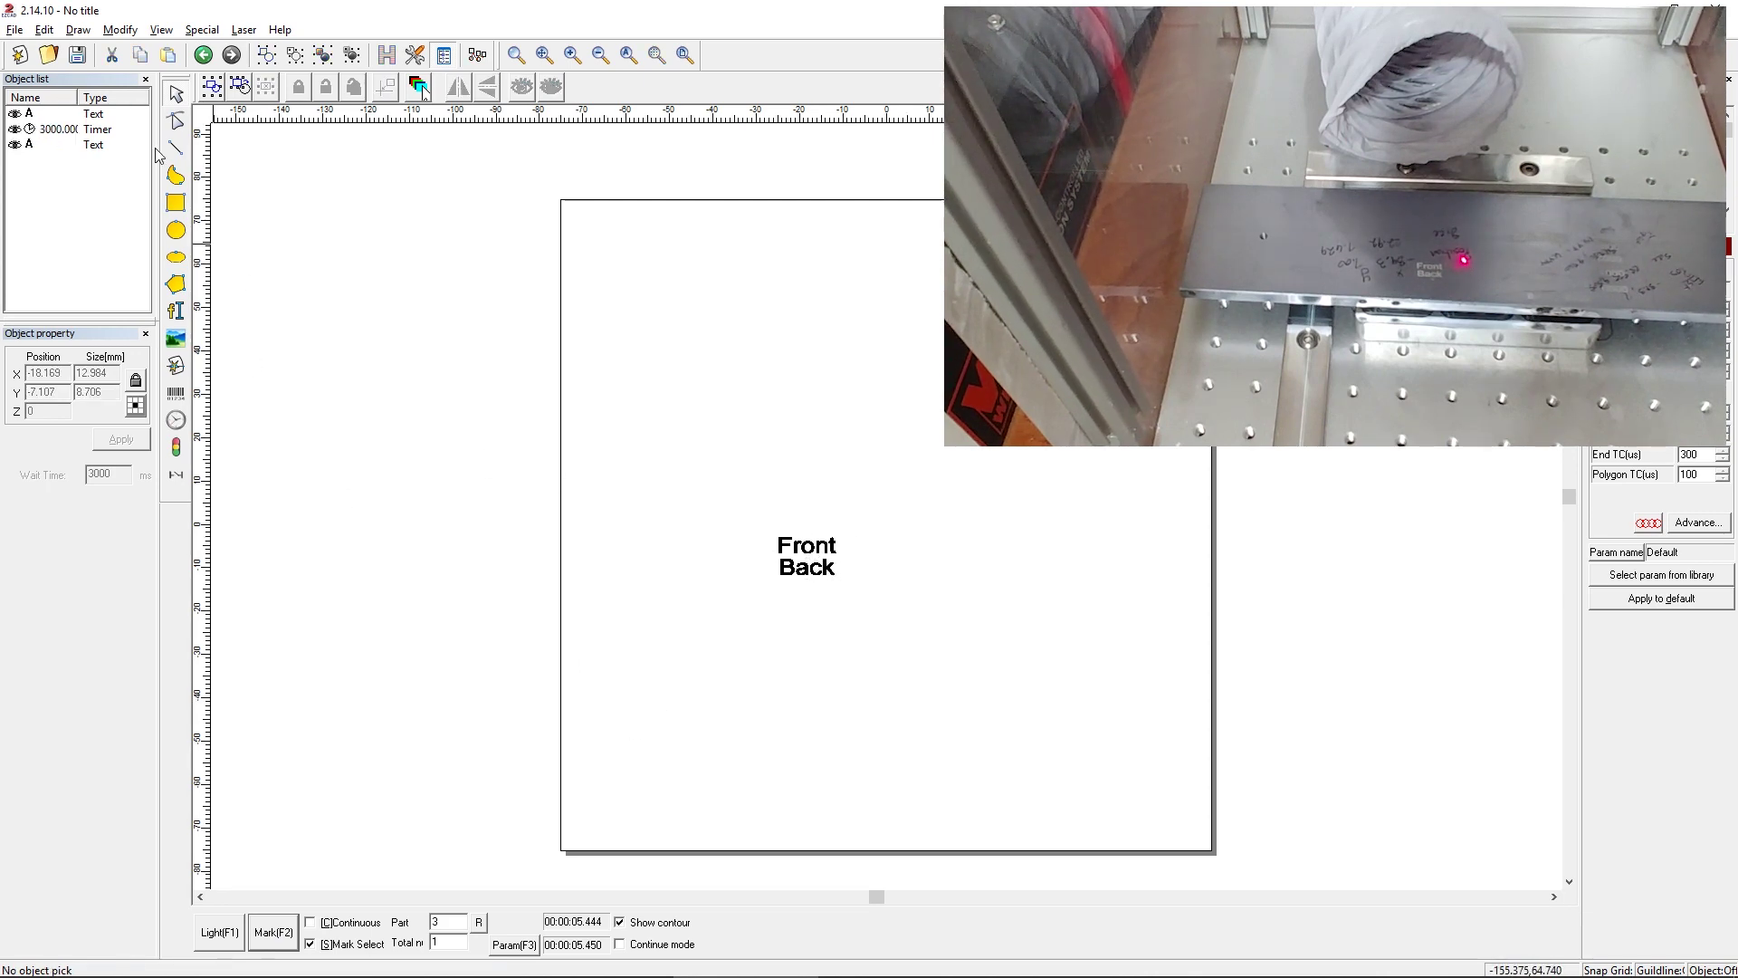
pyautogui.click(58, 131)
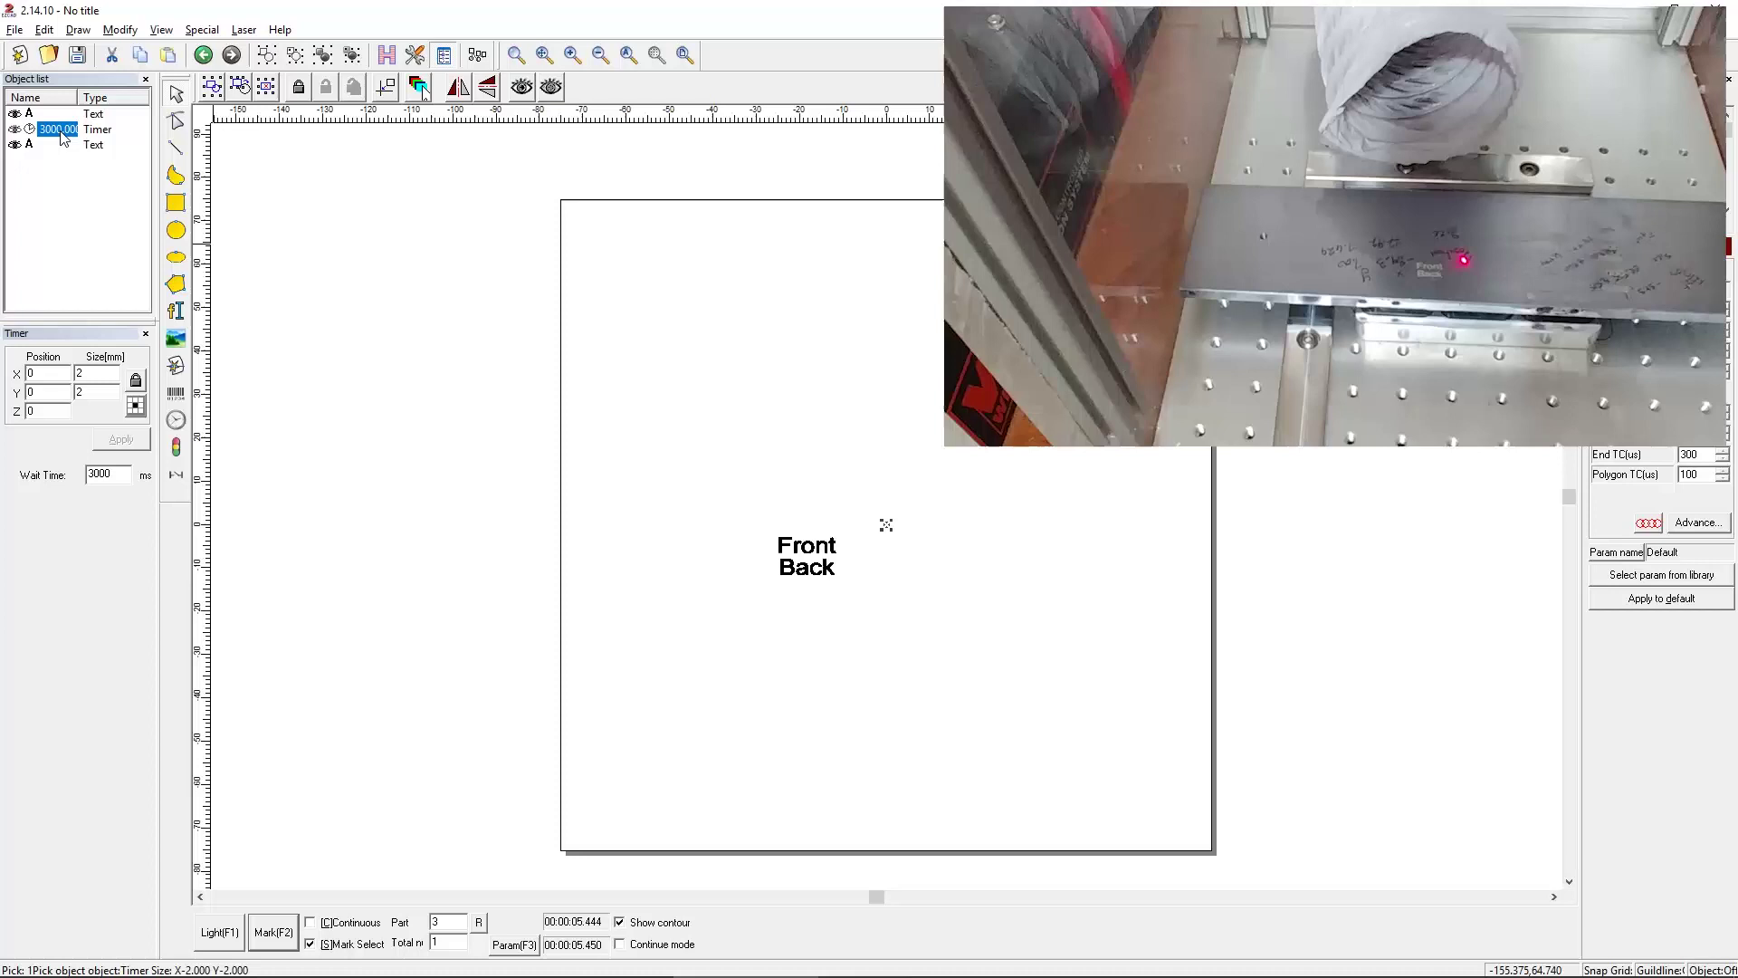
pyautogui.press('Delete')
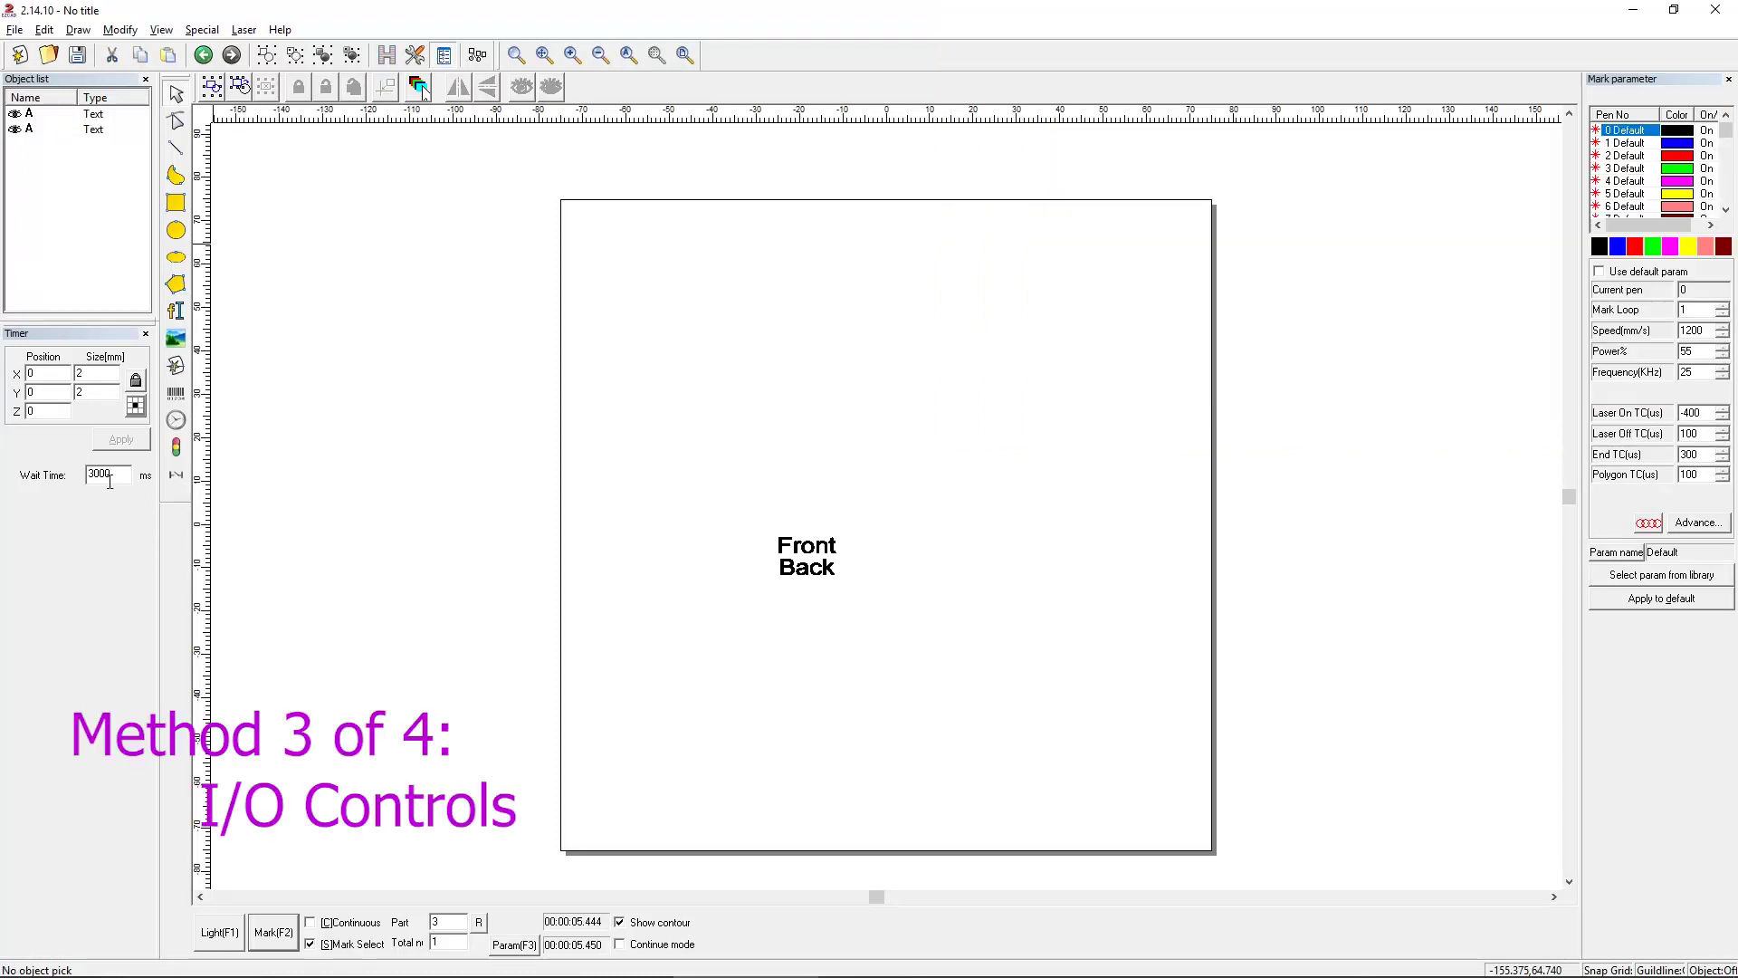
# Step: Add an I/O input wait between Front and Back and set its input conditions, including input 6
pyautogui.click(175, 449)
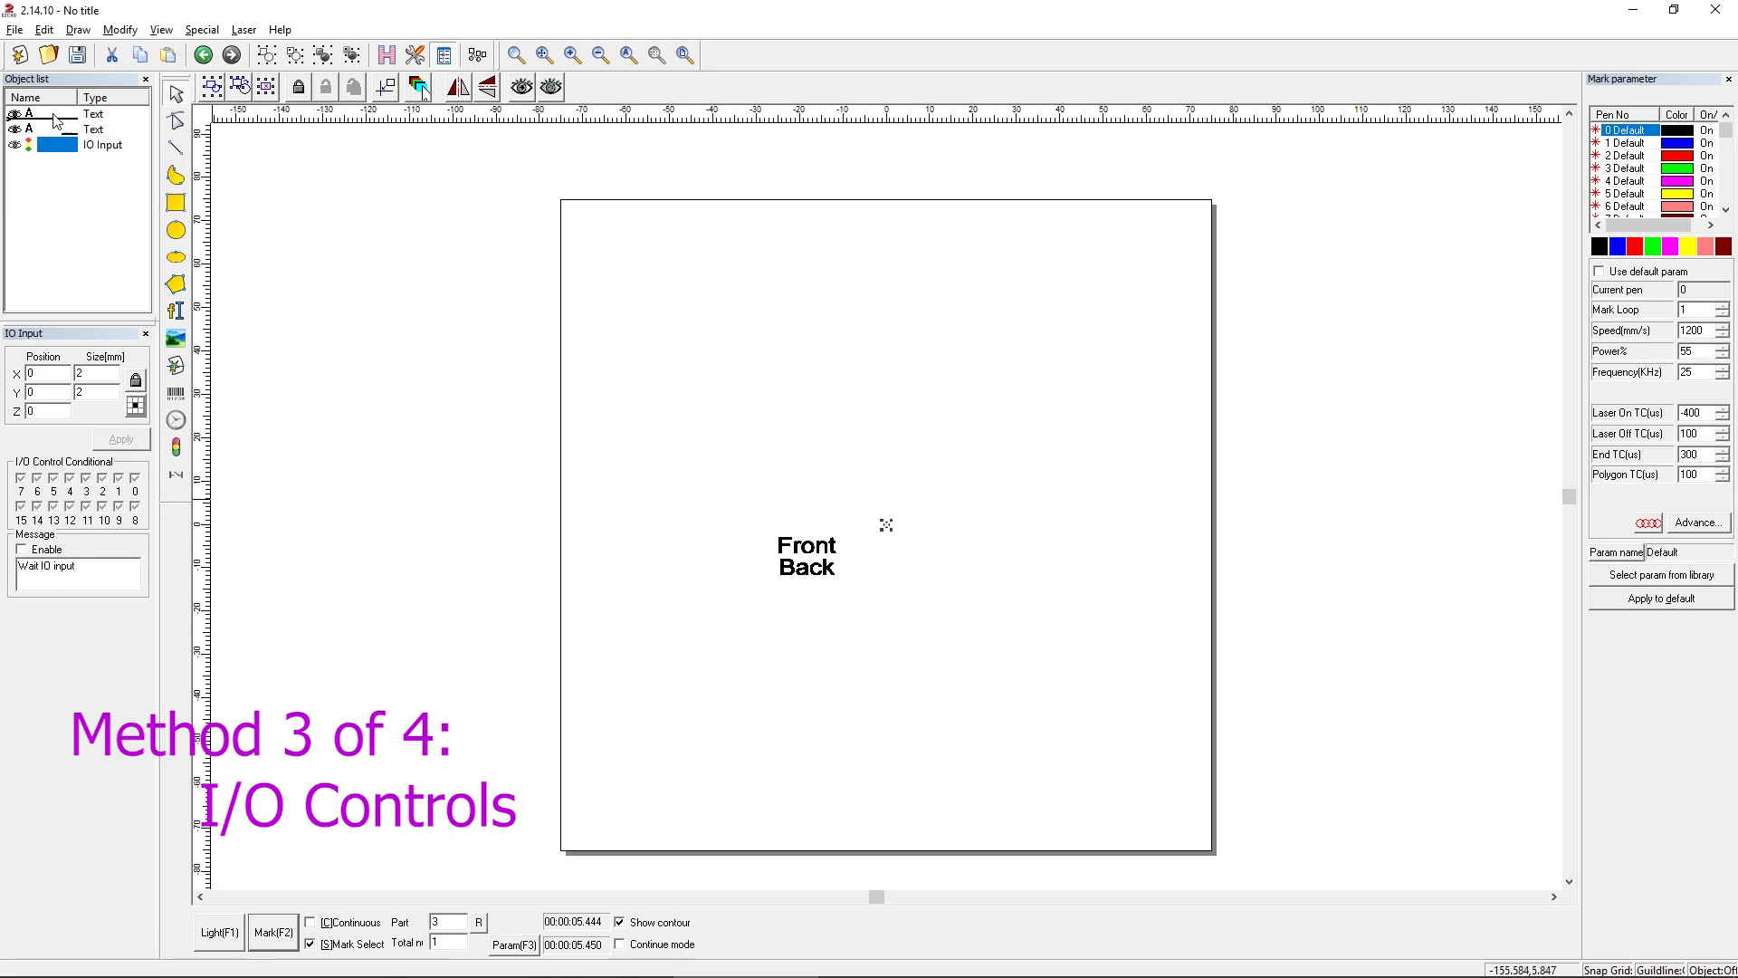
pyautogui.moveTo(55, 144); pyautogui.dragTo(54, 121)
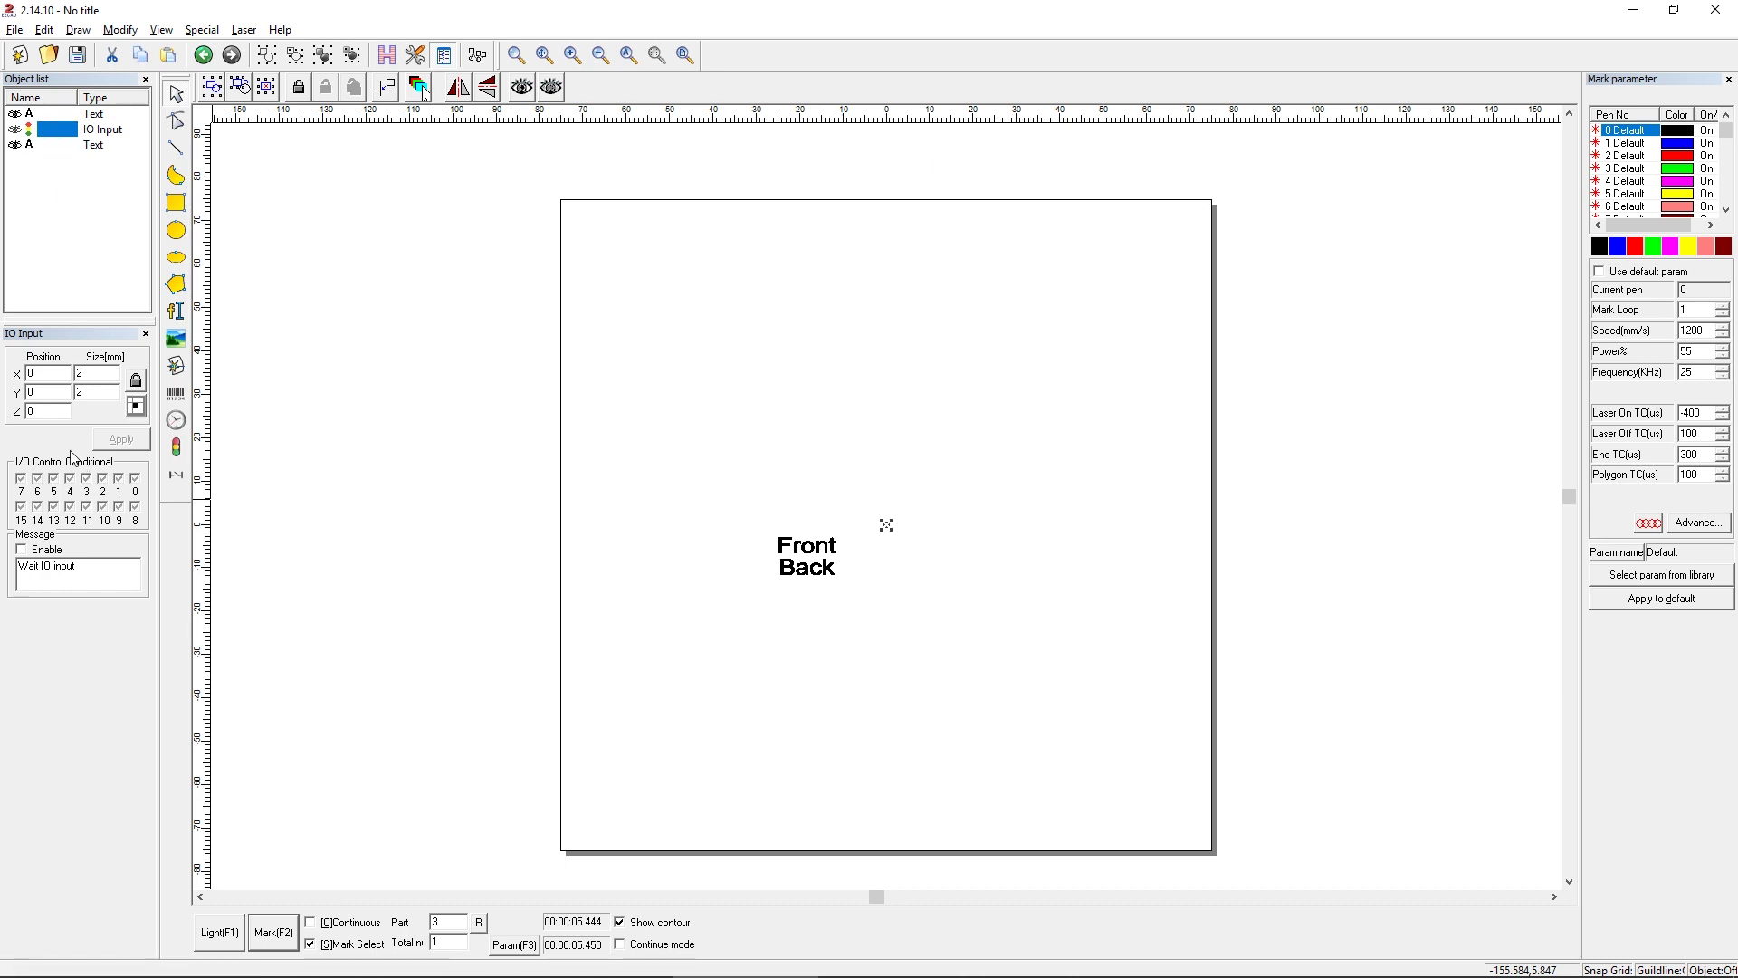
pyautogui.click(21, 481)
pyautogui.click(37, 480)
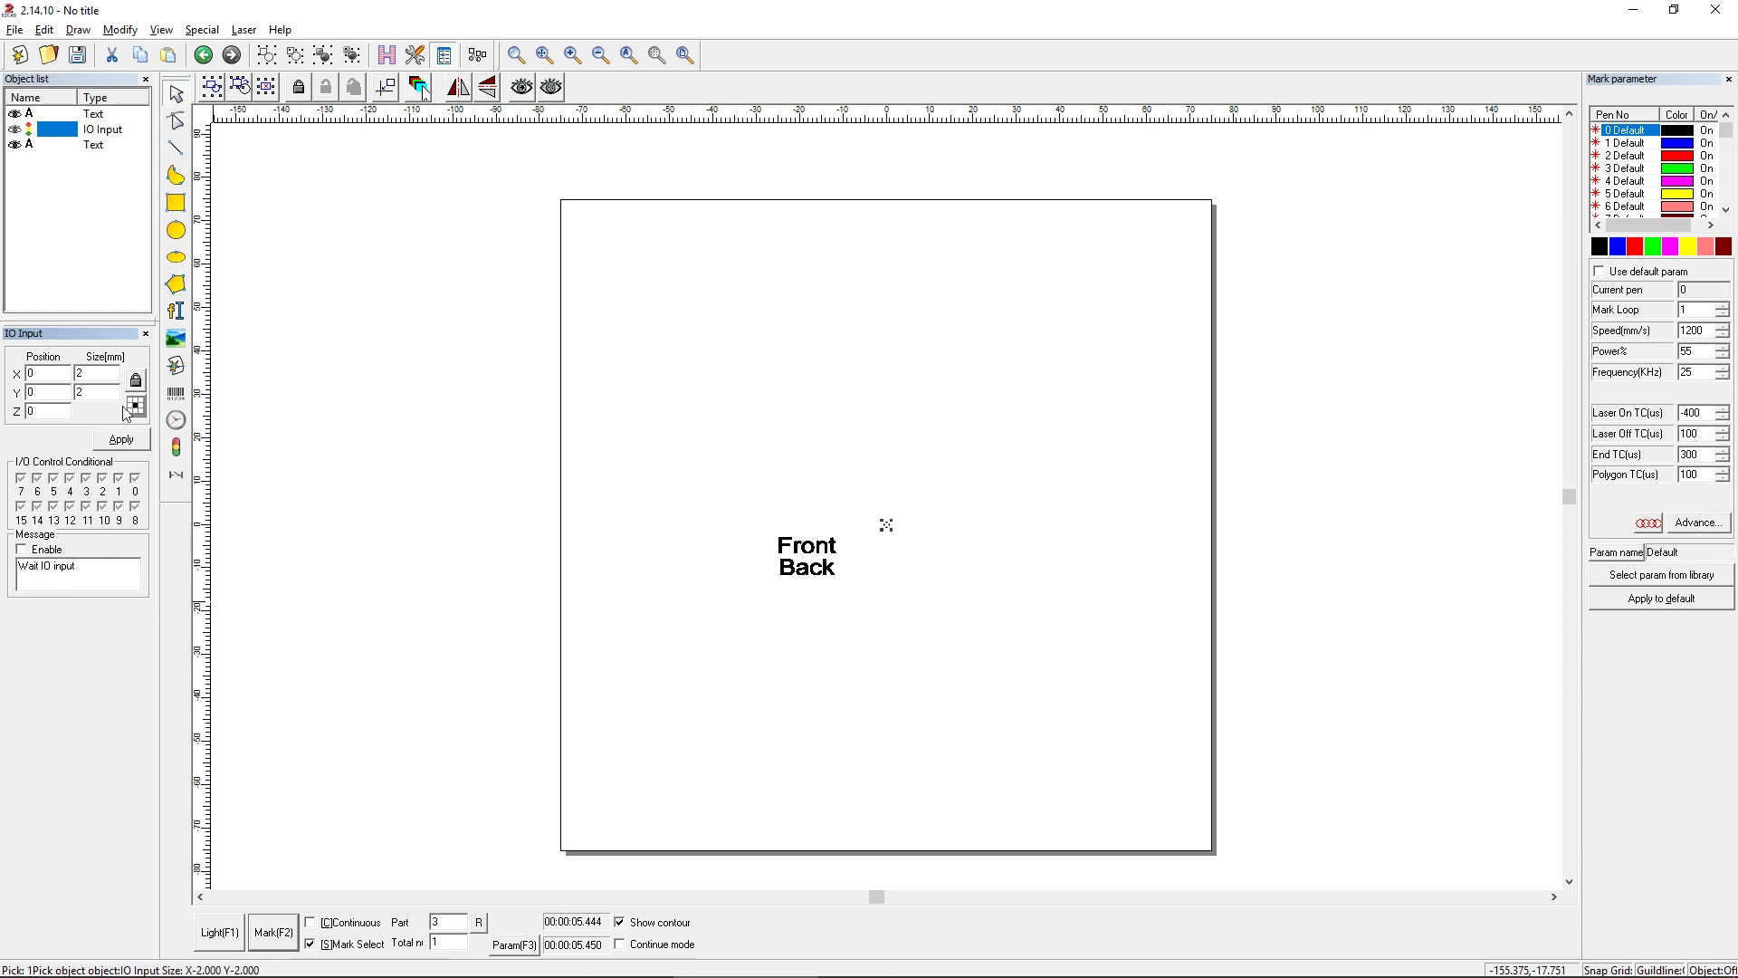
# Step: Check the Port I/O settings in Param(F3), then close without changes
pyautogui.click(512, 947)
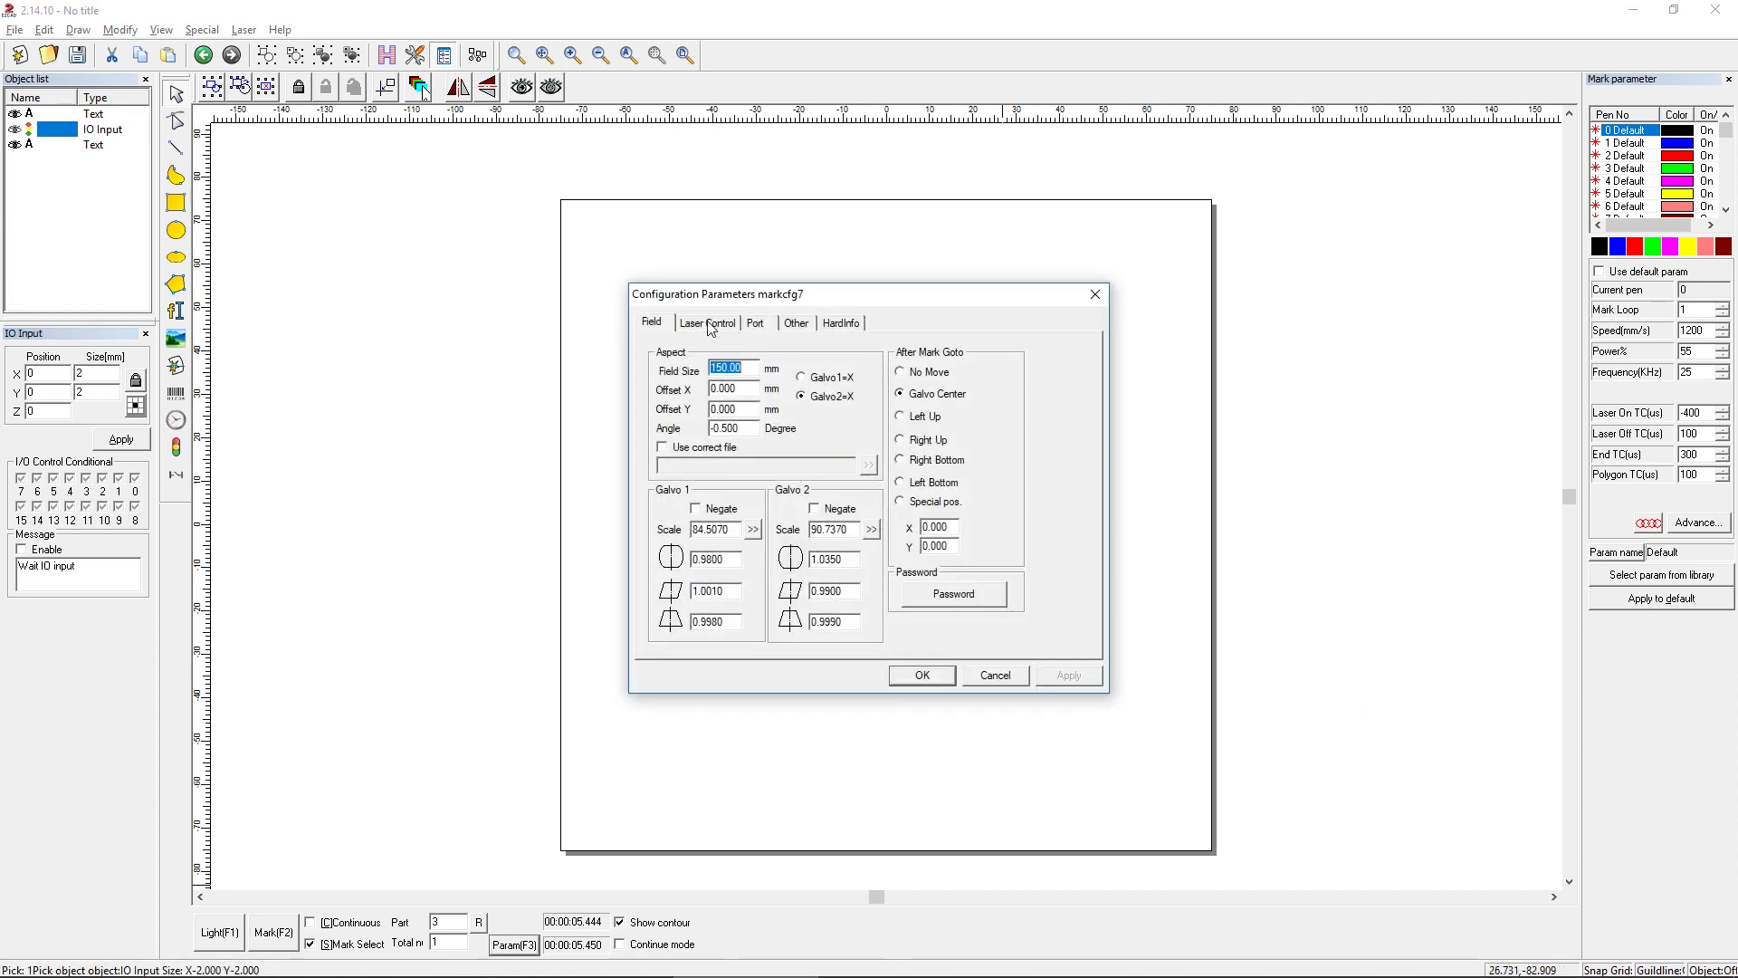
pyautogui.click(800, 326)
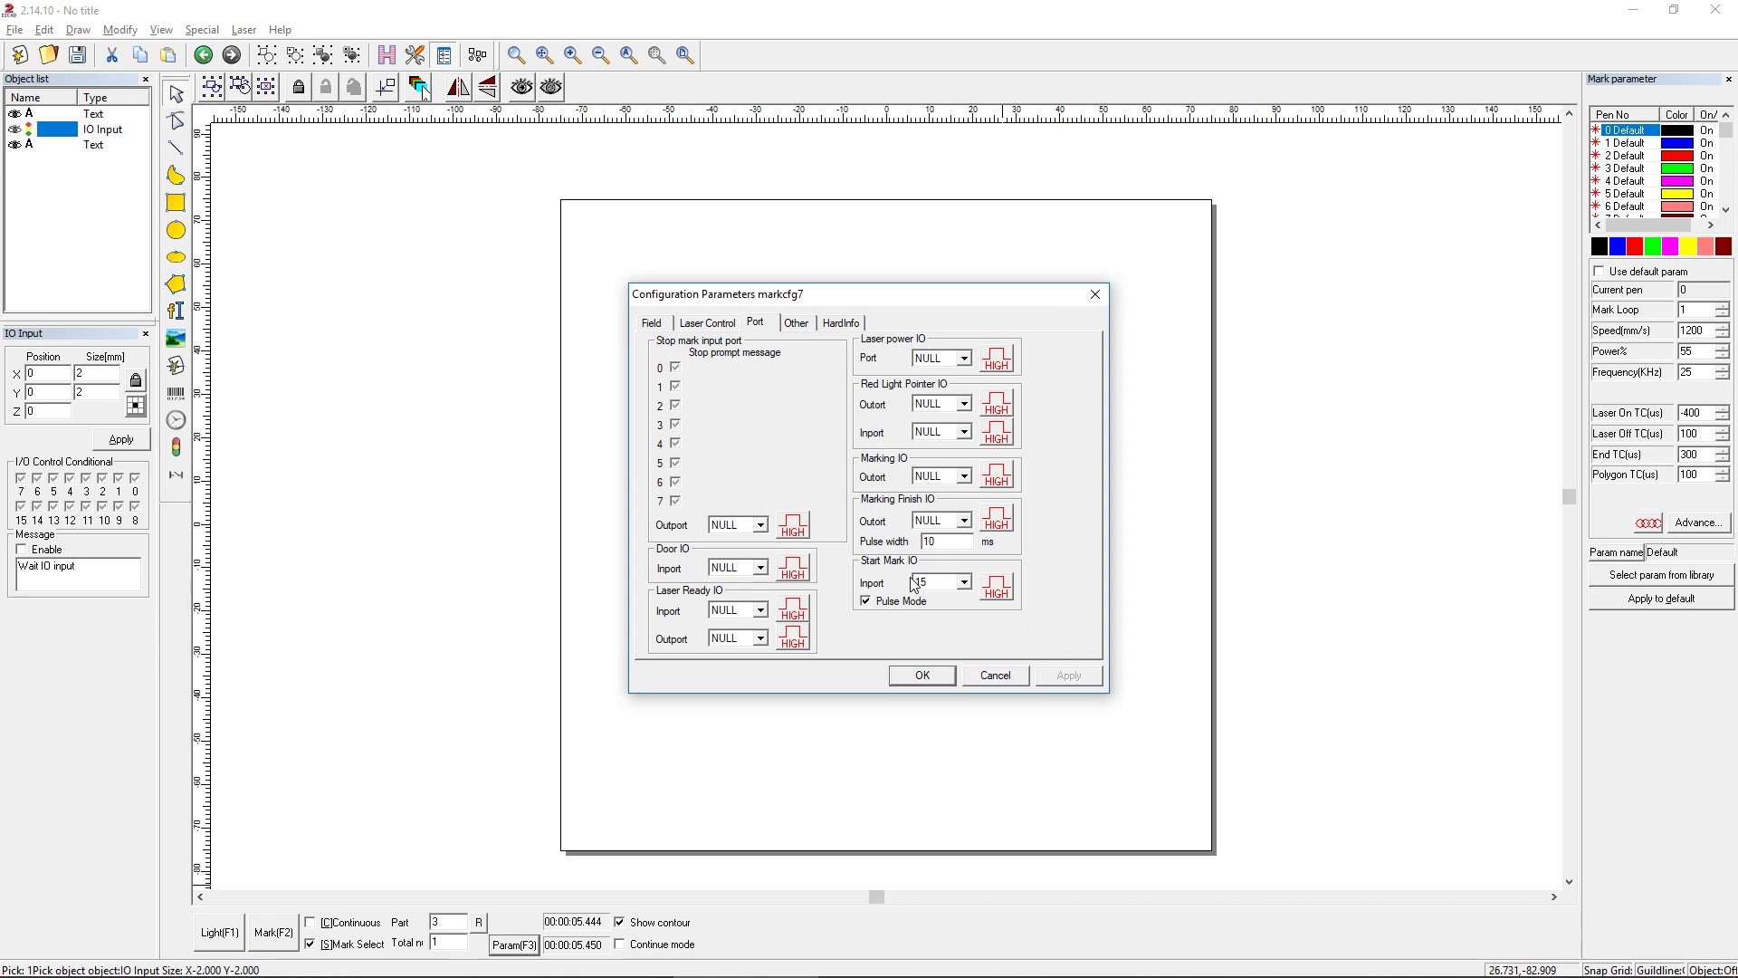
pyautogui.click(987, 679)
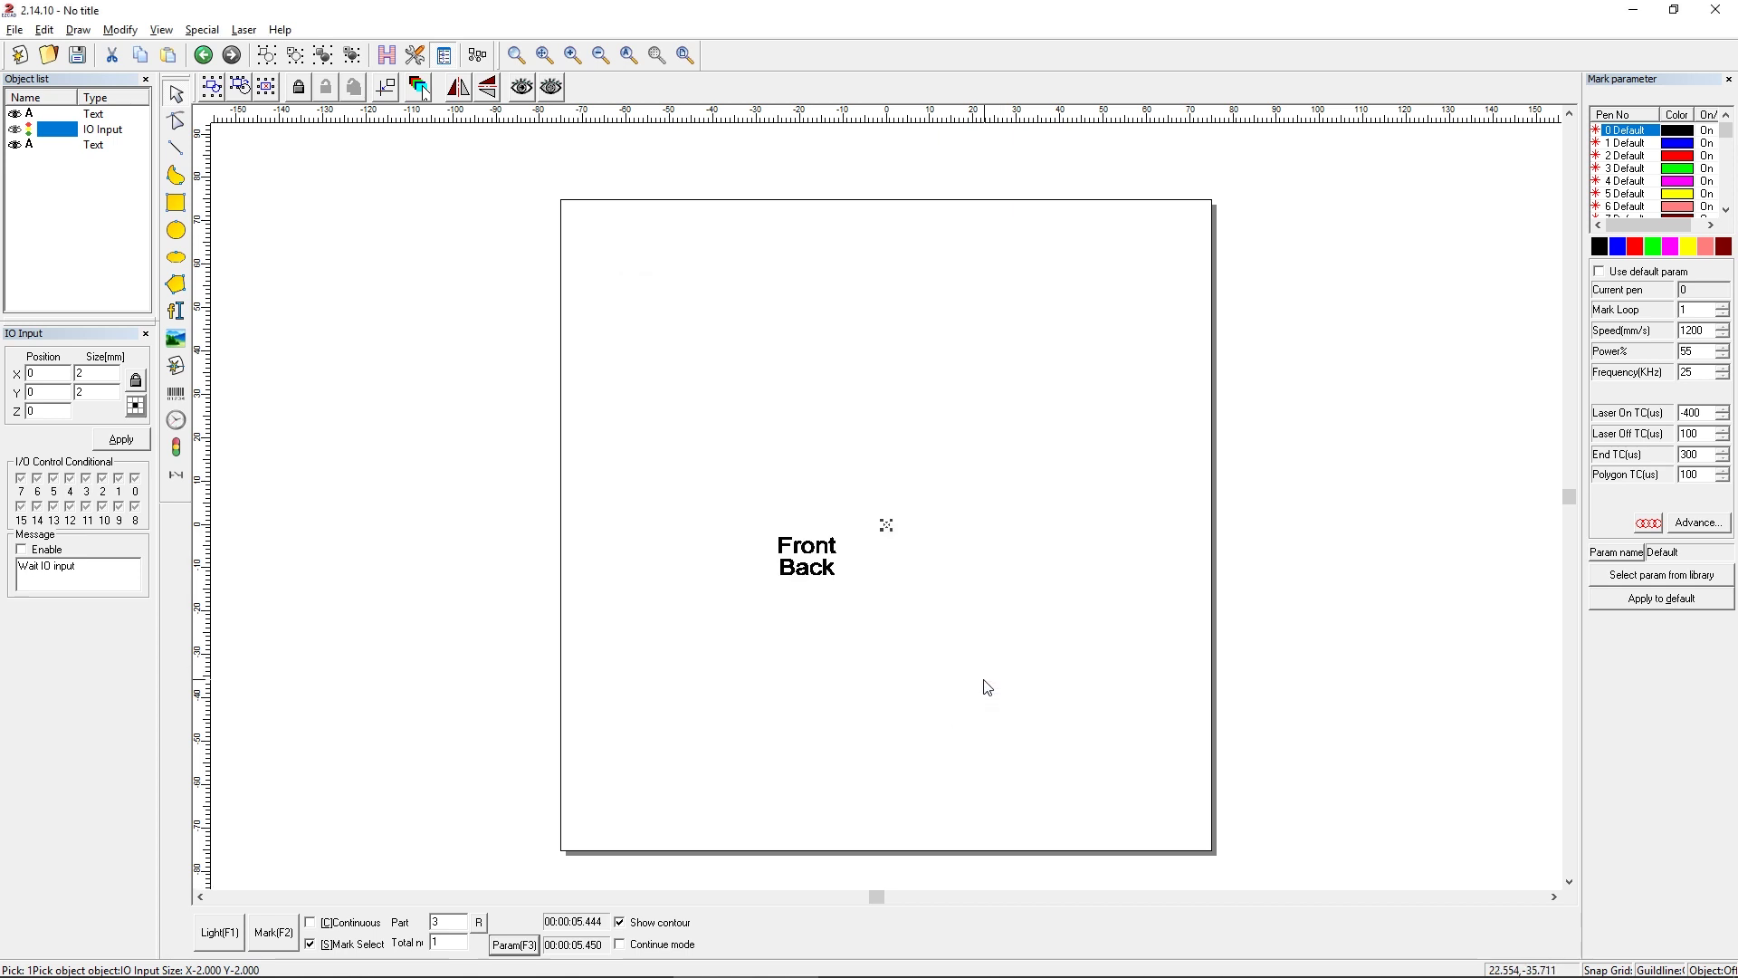
# Step: Clear input 15 from the wait condition, replace the prompt text, and apply the I/O wait settings
pyautogui.click(20, 507)
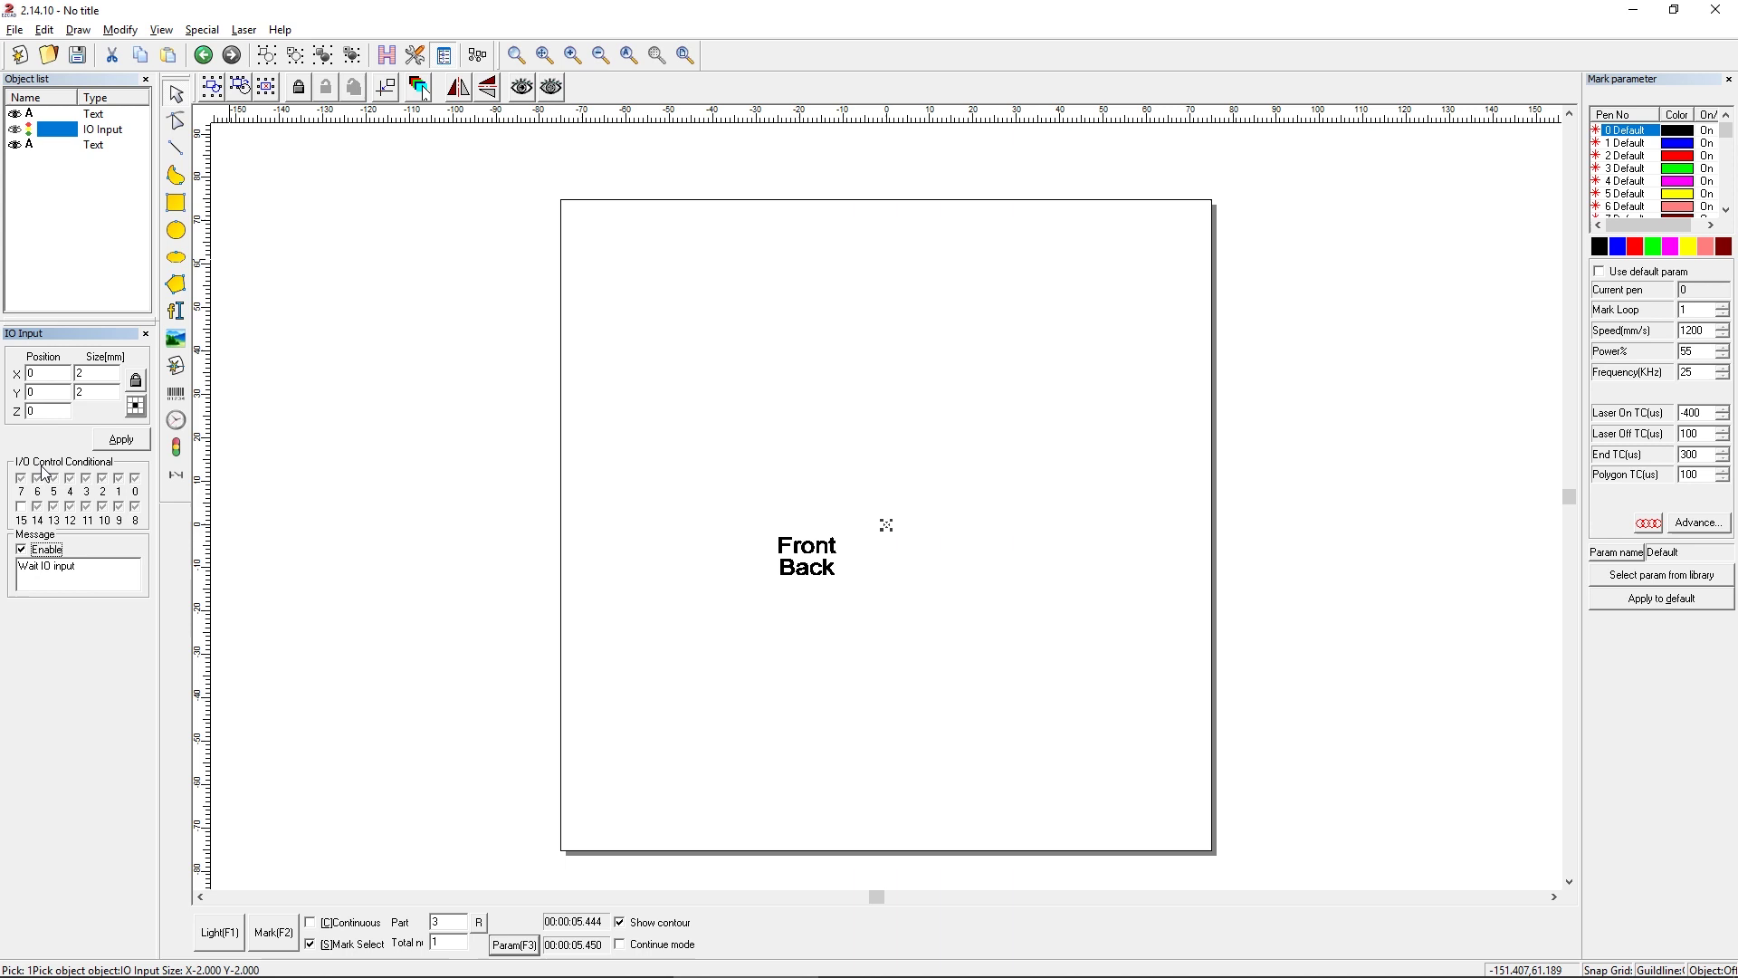
pyautogui.moveTo(88, 568); pyautogui.dragTo(6, 571)
pyautogui.write('Hit')
pyautogui.write("ack'")
pyautogui.click(121, 440)
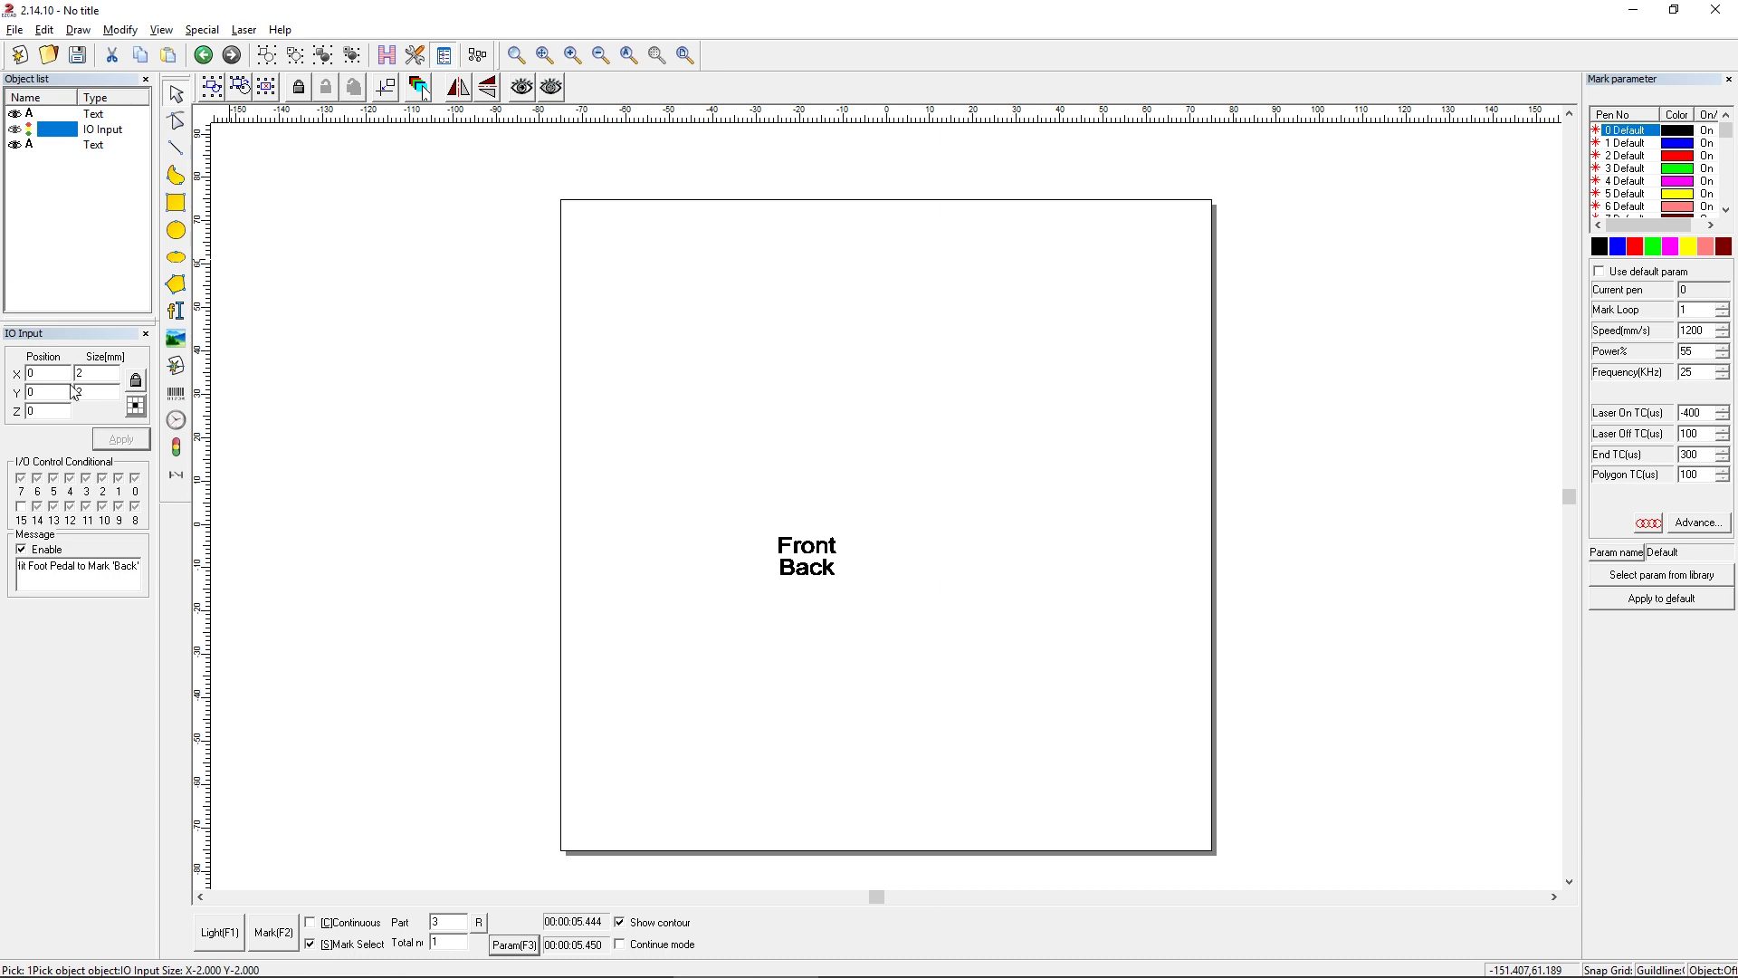
# Step: Preview all objects with the red light, mark with a foot-pedal pause, then select the I/O wait
pyautogui.moveTo(69, 175)
pyautogui.mouseDown()
pyautogui.moveTo(16, 90)
pyautogui.moveTo(69, 143)
pyautogui.mouseUp()
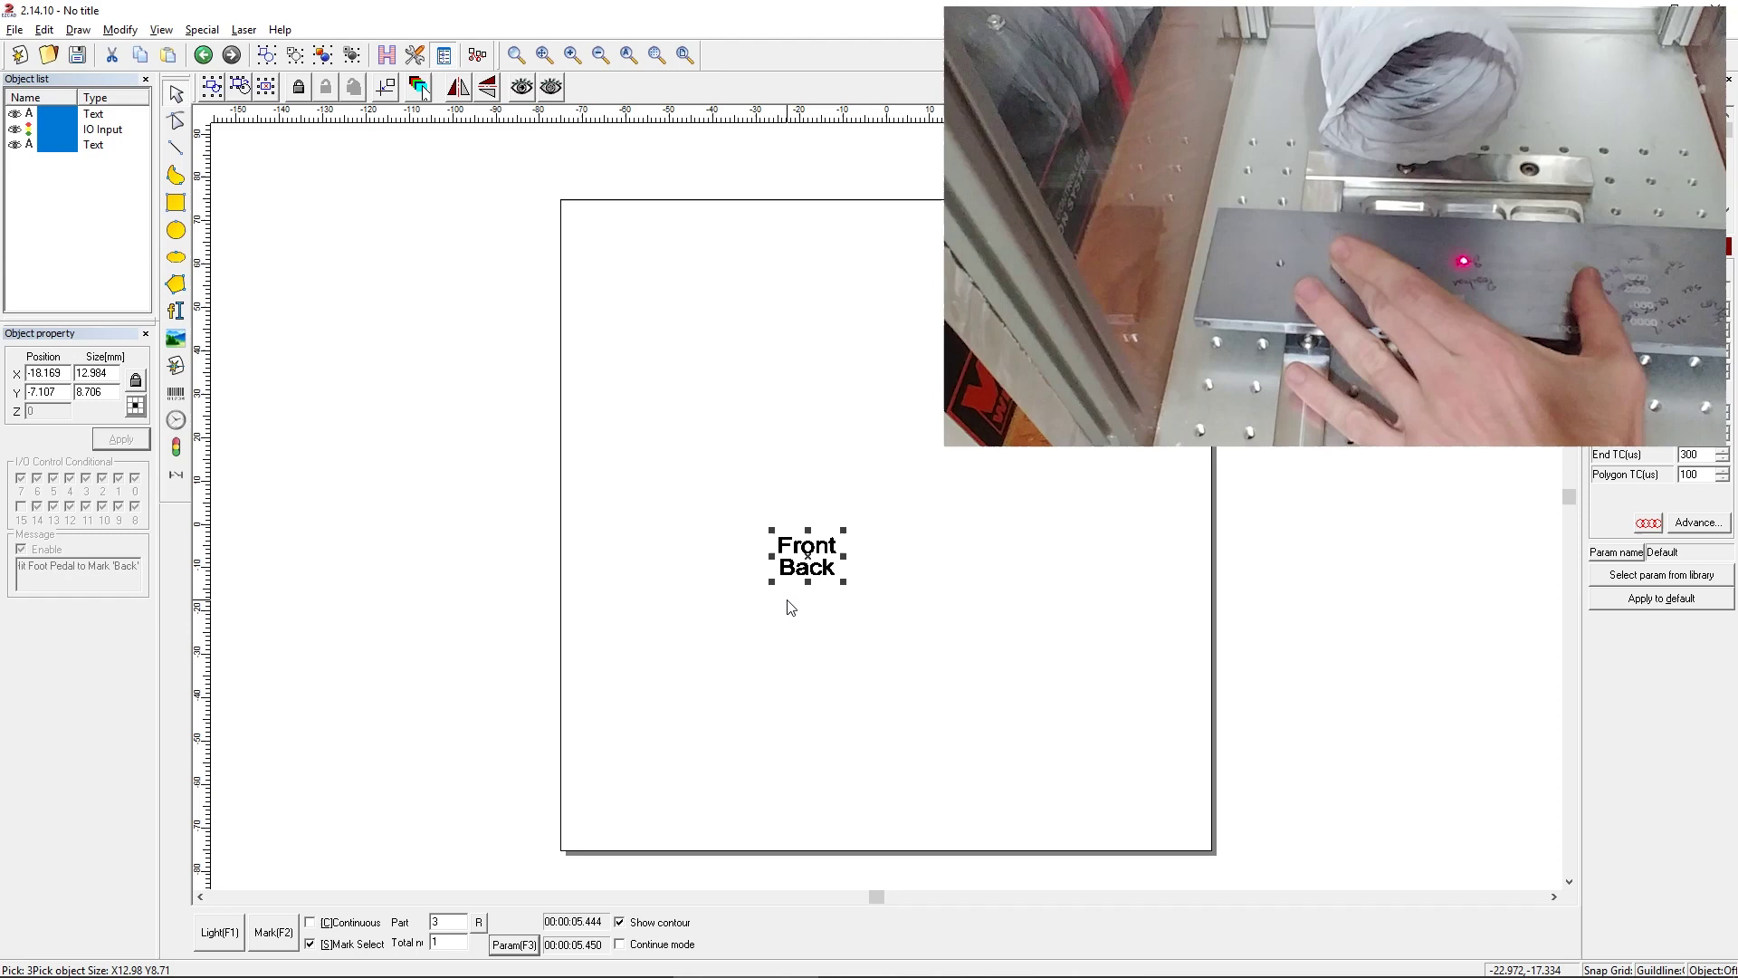
pyautogui.click(215, 935)
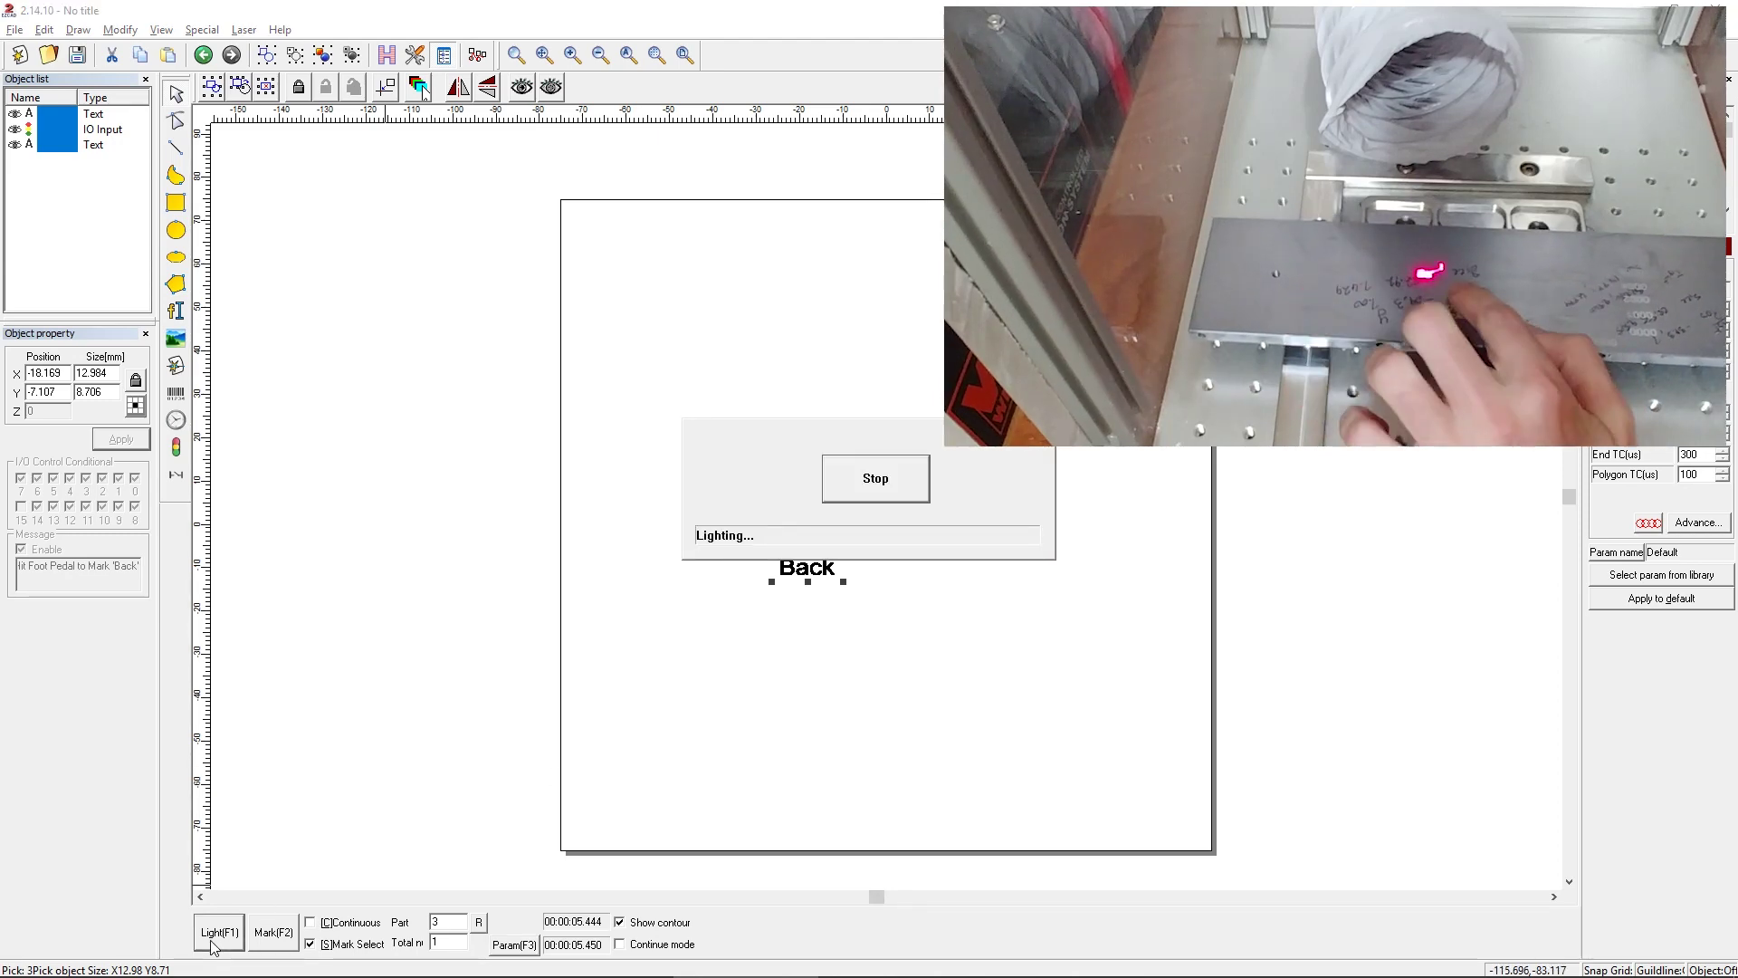
pyautogui.click(876, 478)
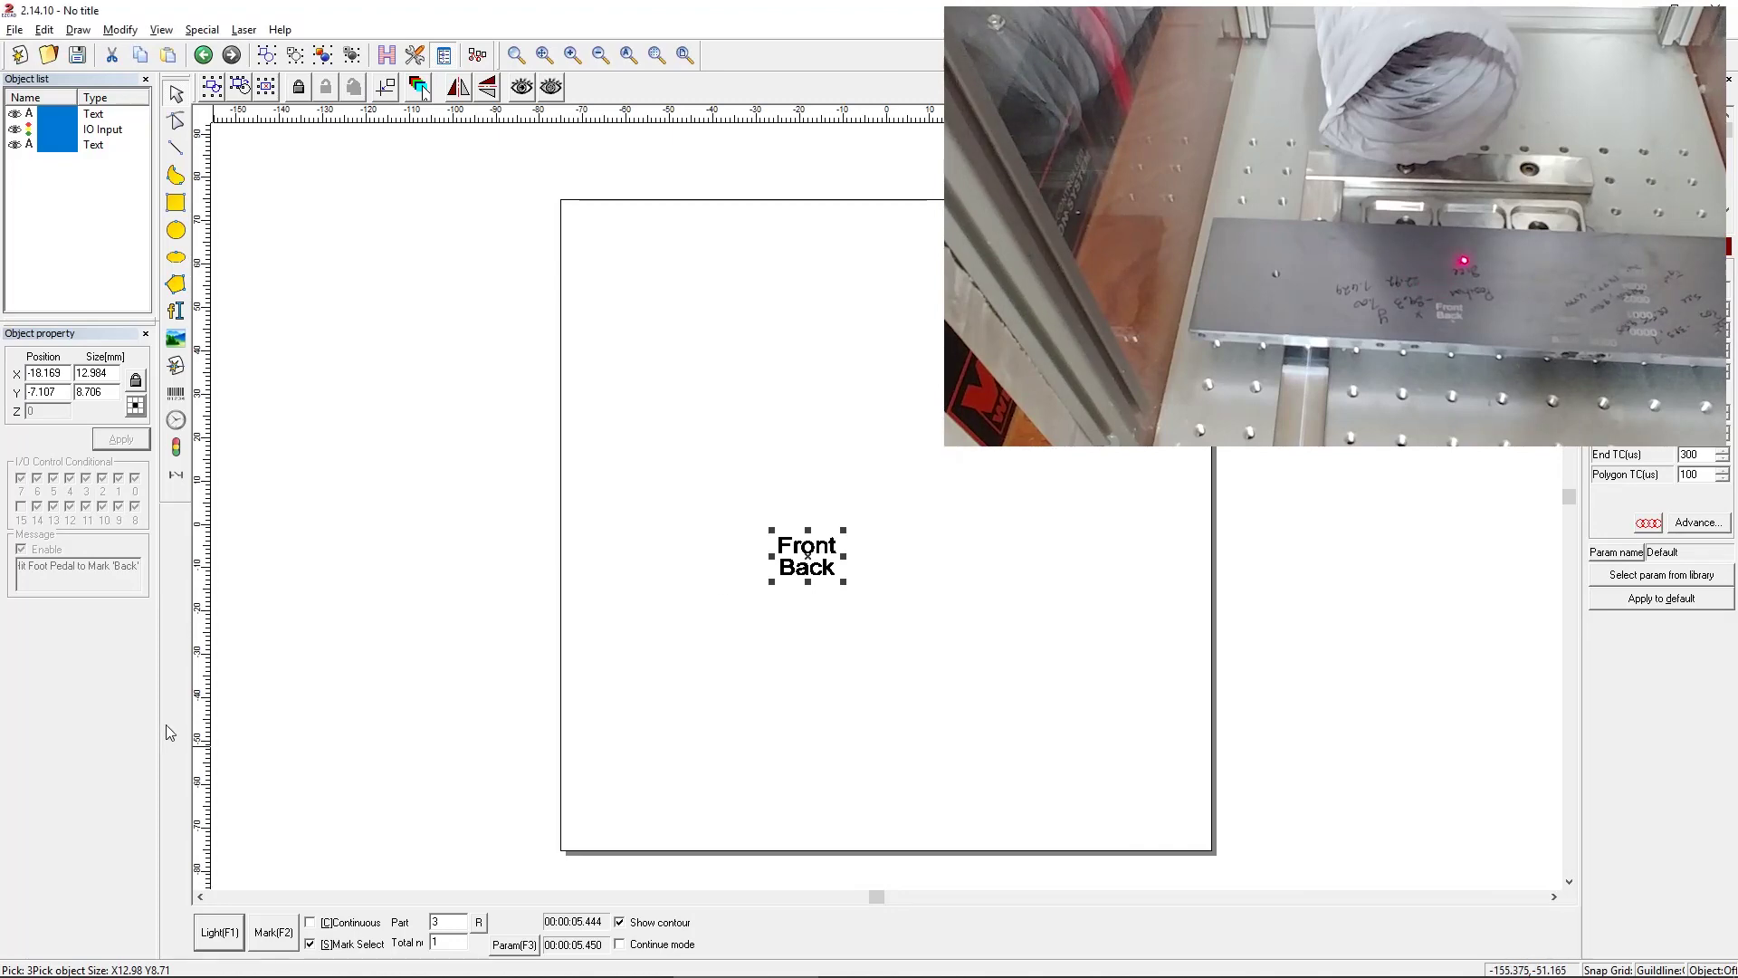
pyautogui.click(270, 933)
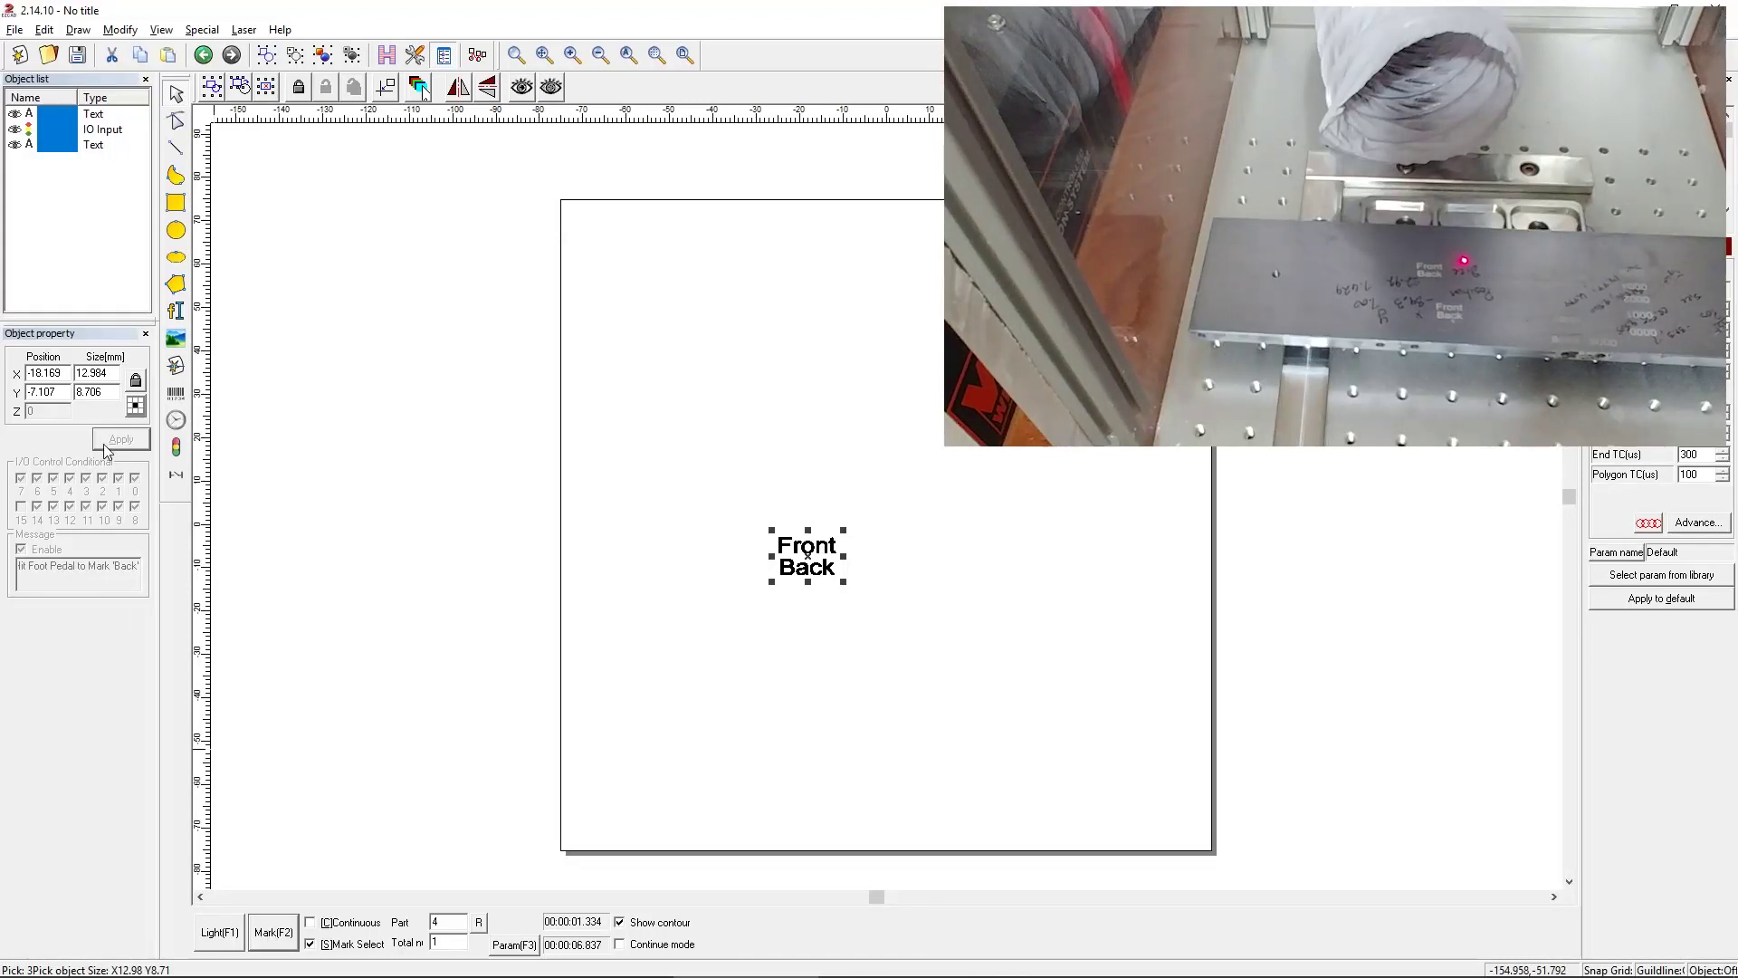
pyautogui.click(61, 132)
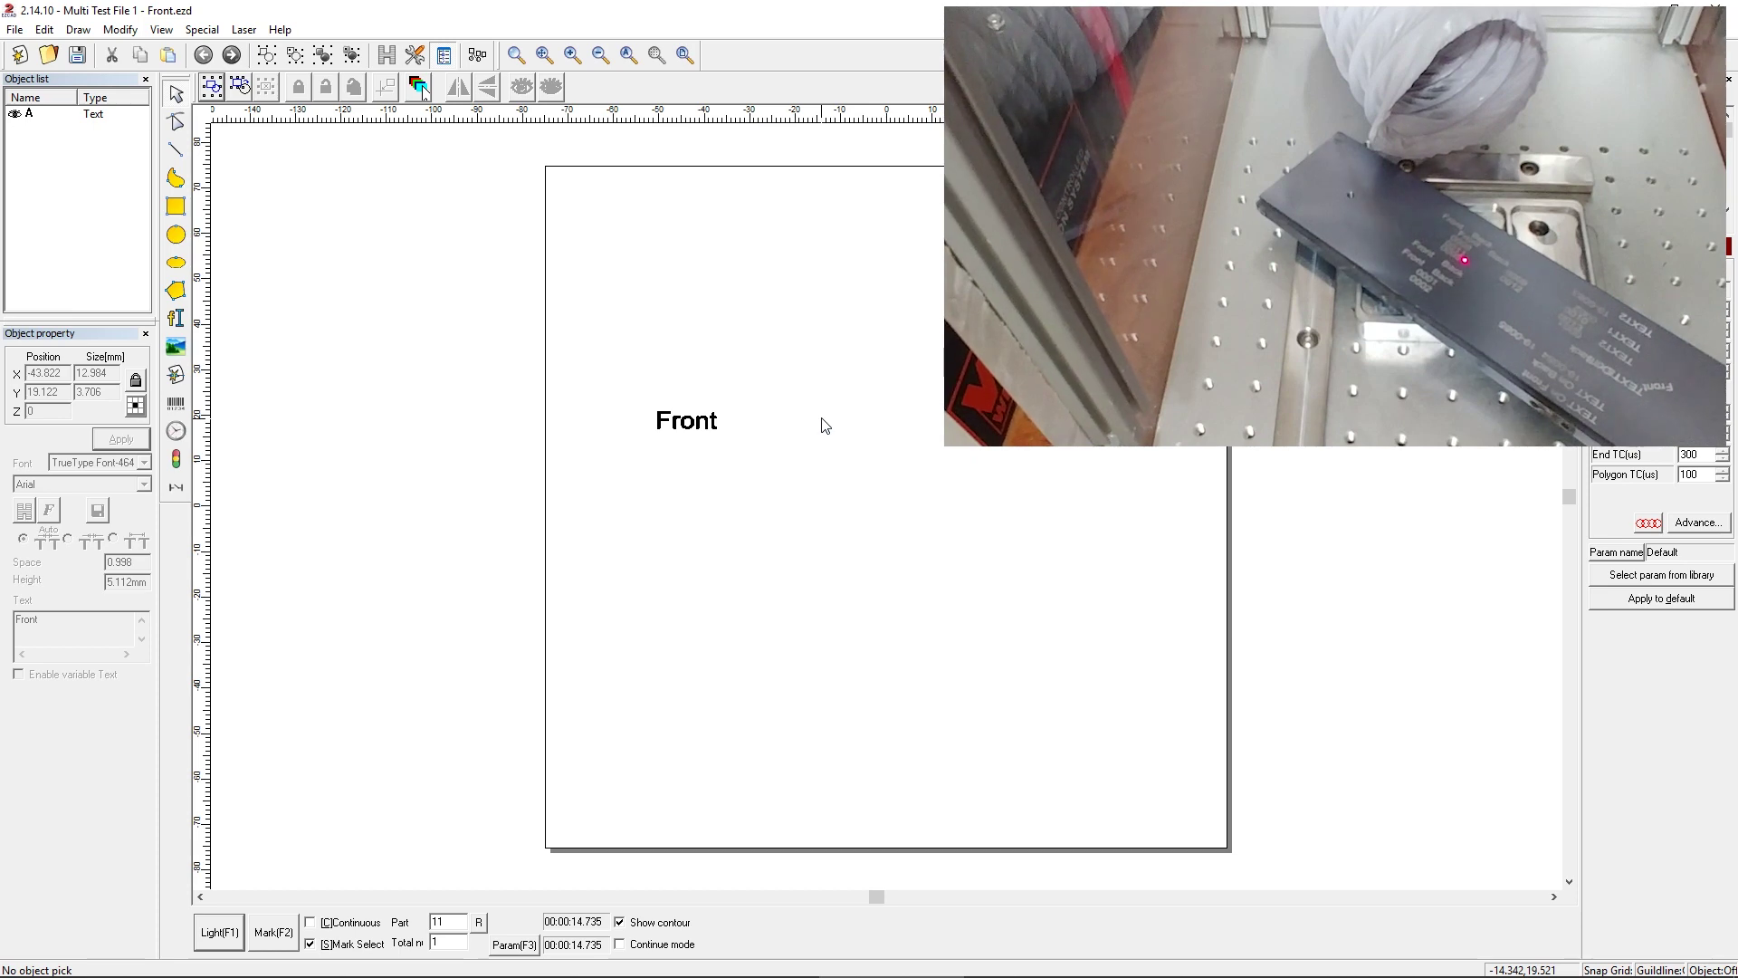
# Step: Preview the Front text on the plate with the red light
pyautogui.moveTo(823, 392); pyautogui.dragTo(595, 472)
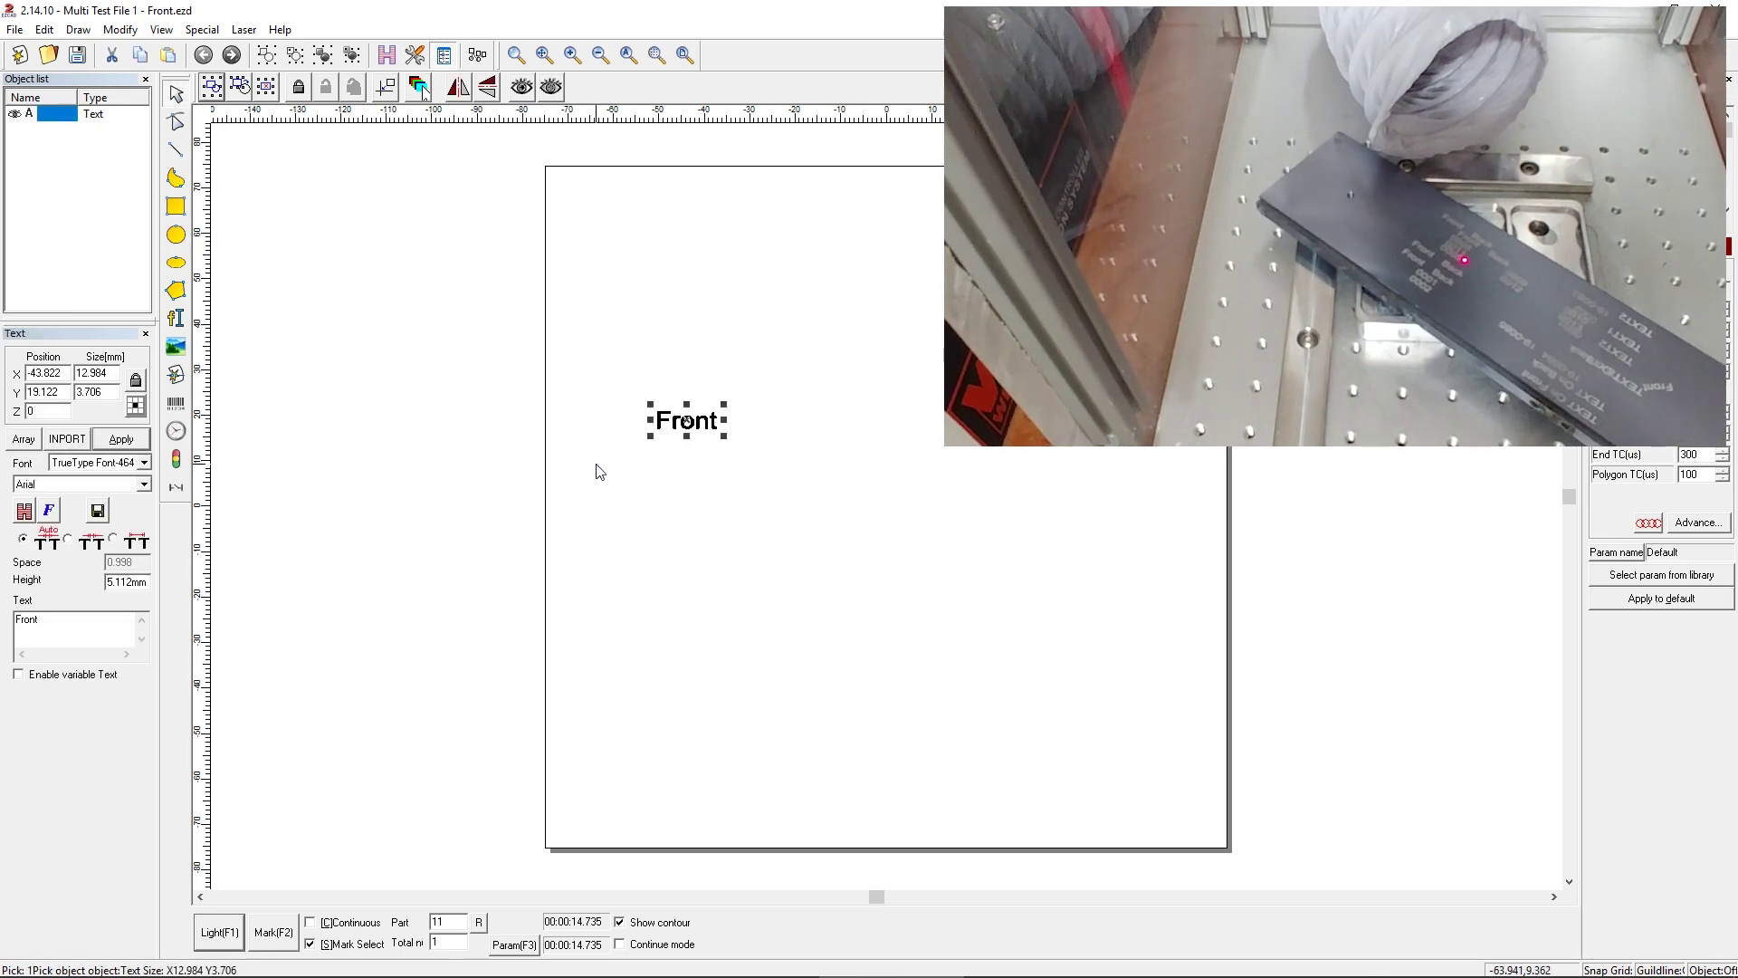
pyautogui.click(220, 933)
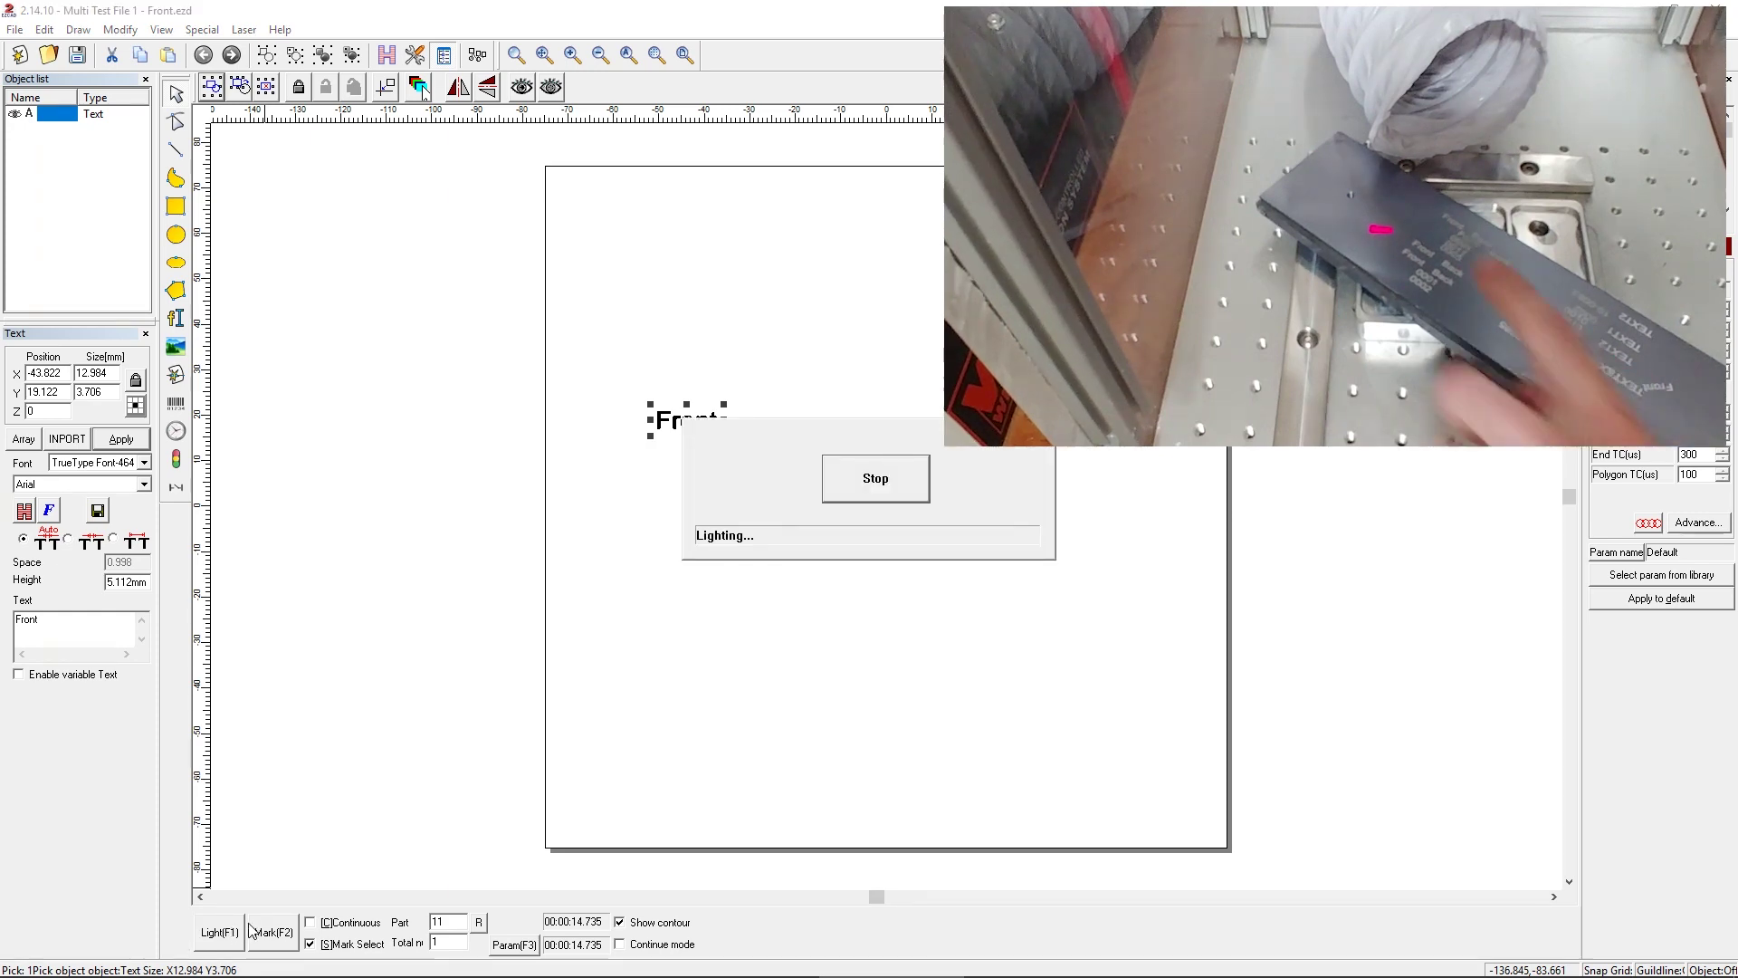
pyautogui.click(910, 476)
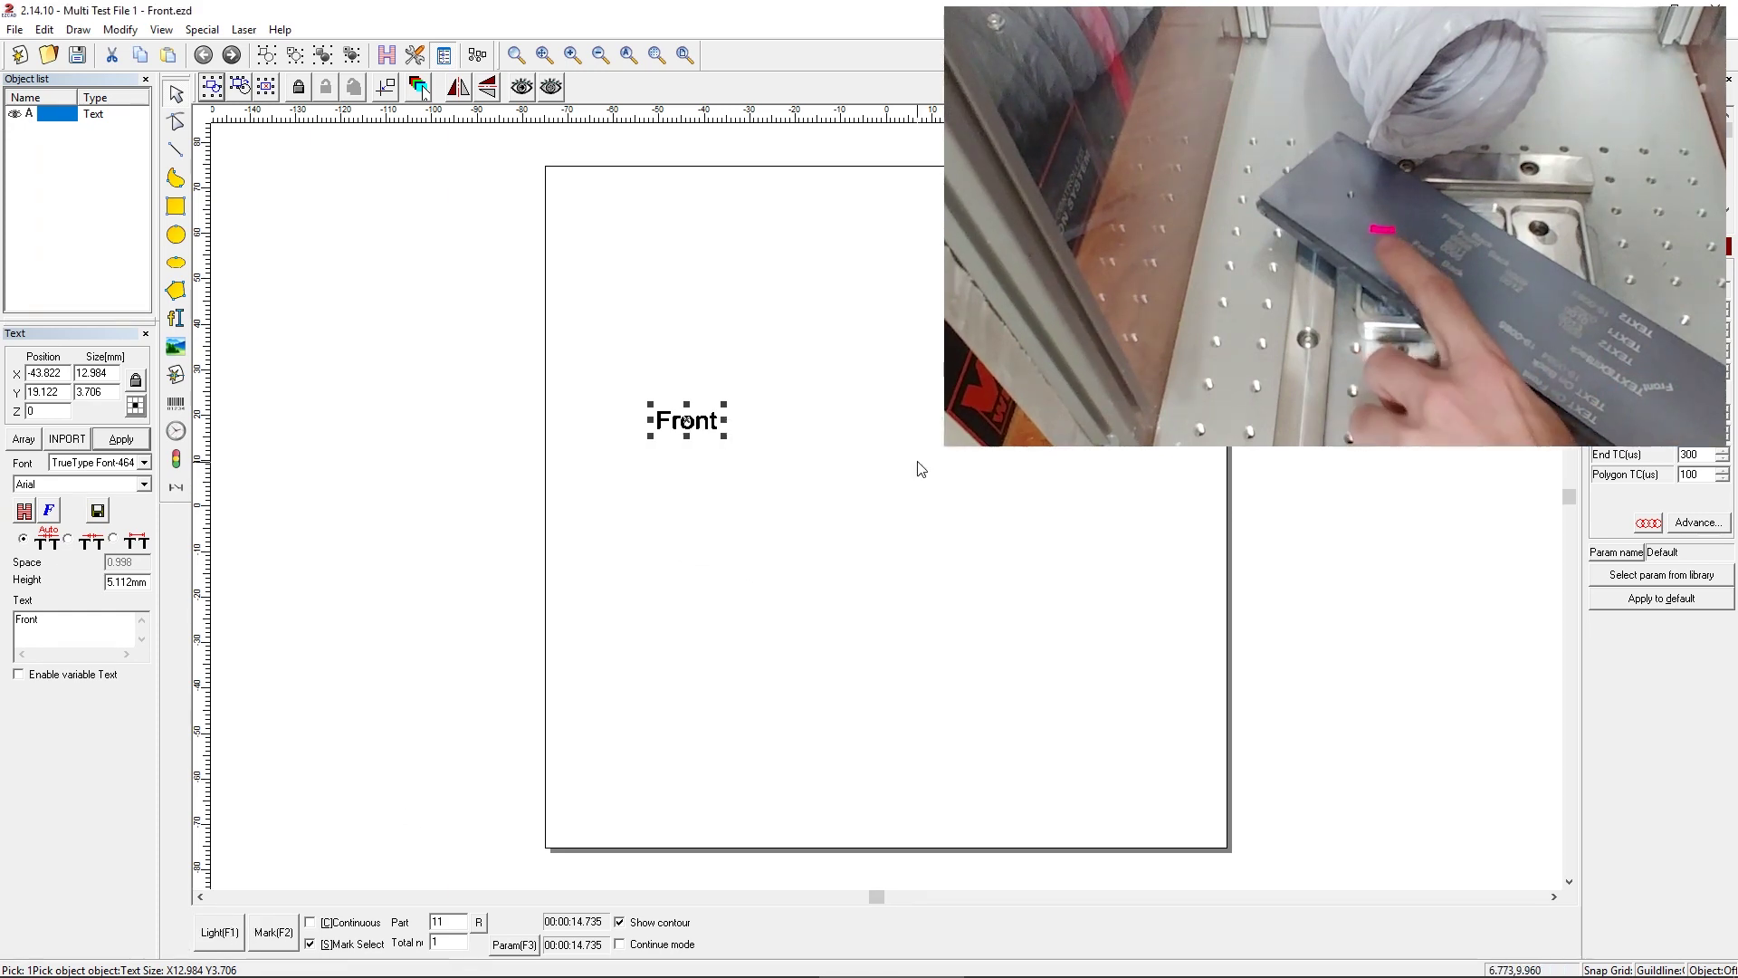
# Step: Open the job file Multi Test File 2 - Back.ezd
pyautogui.click(814, 558)
pyautogui.click(15, 29)
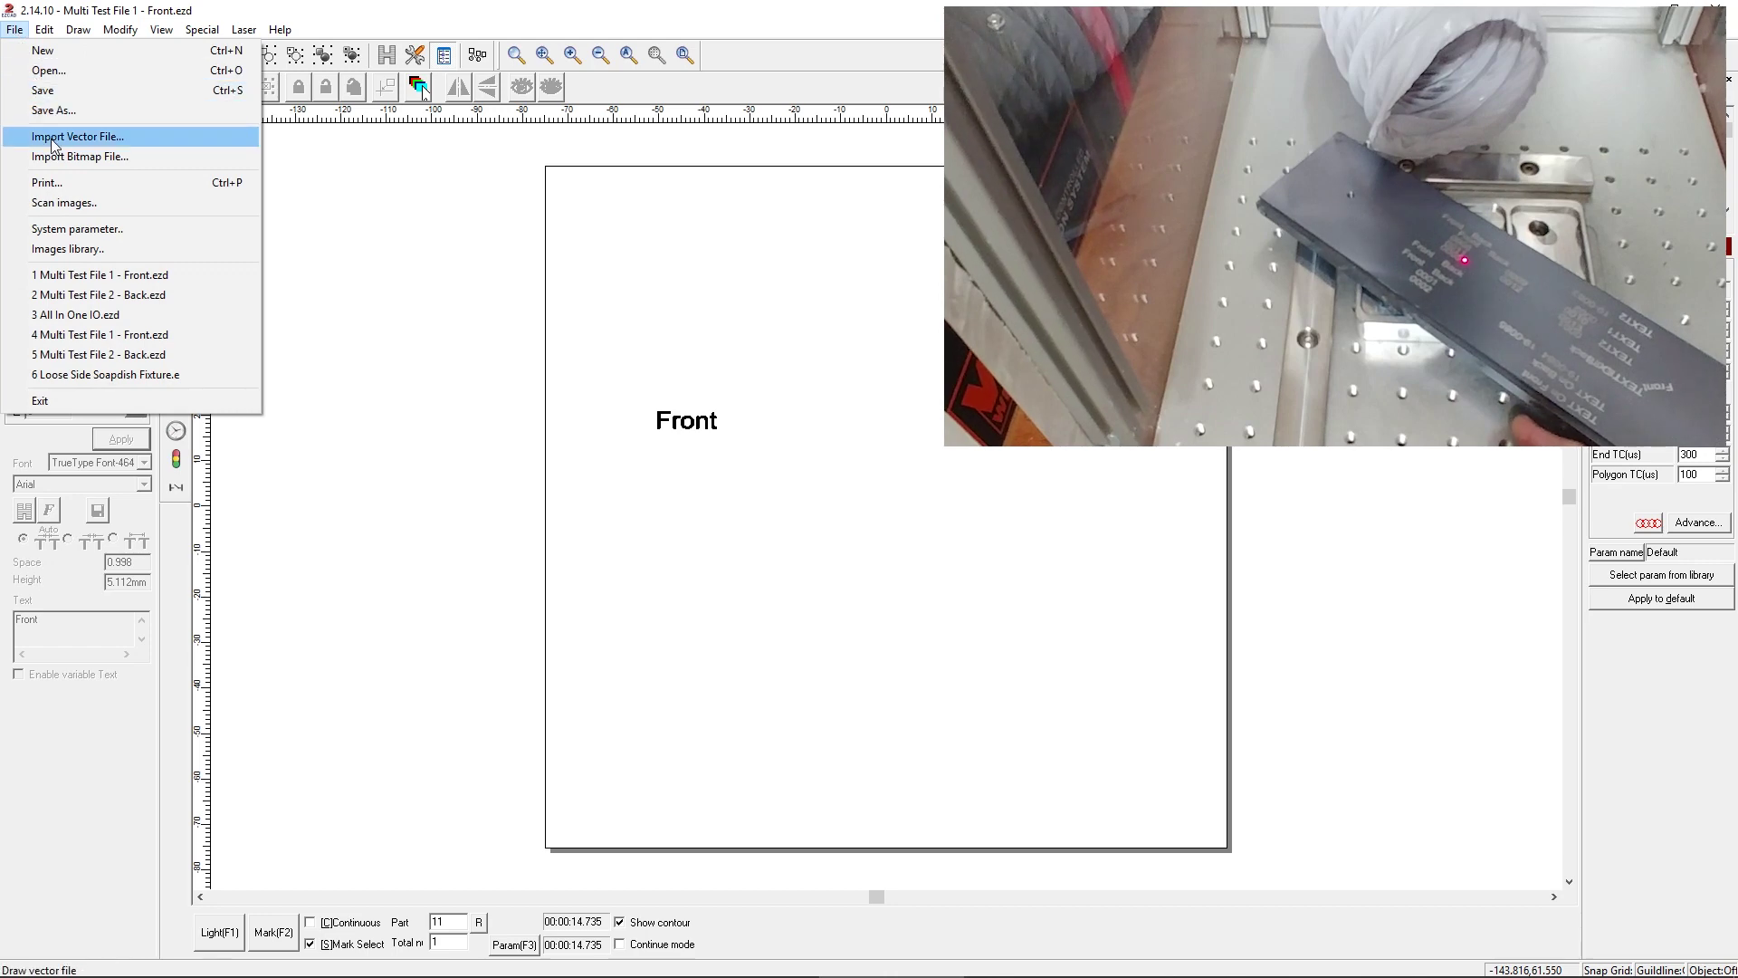
pyautogui.click(52, 69)
pyautogui.doubleClick(130, 122)
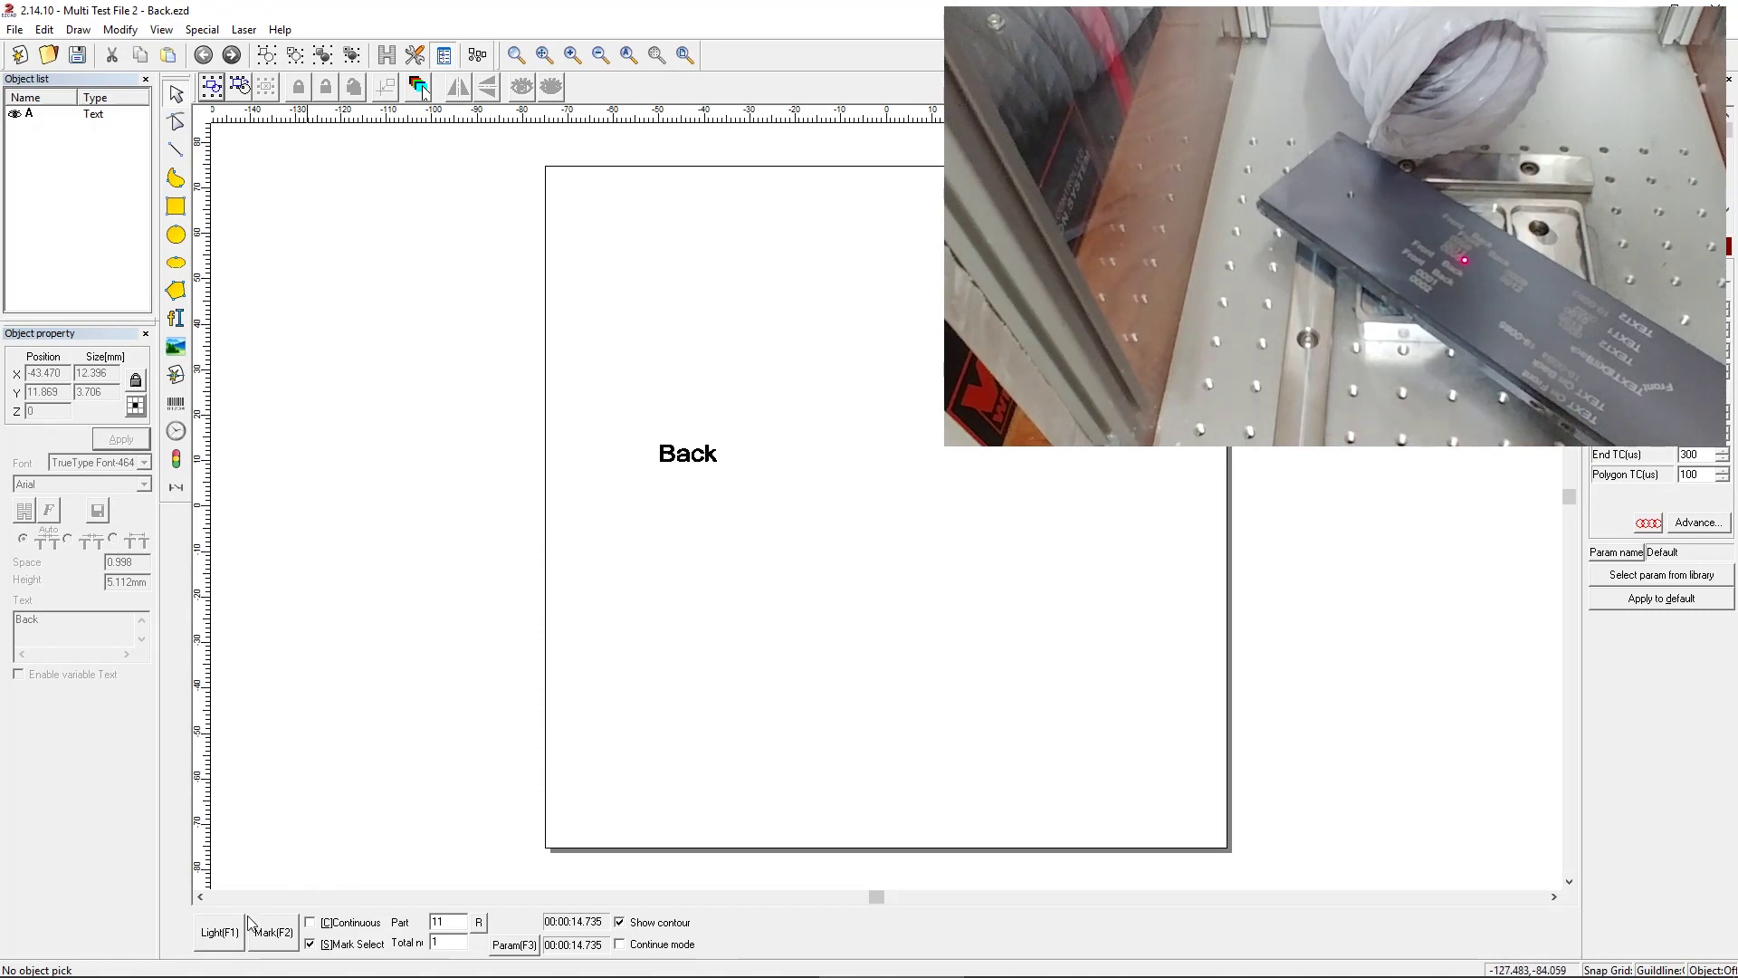
# Step: Dismiss the no-data warning and preview the Back text with Light (F1)
pyautogui.click(228, 933)
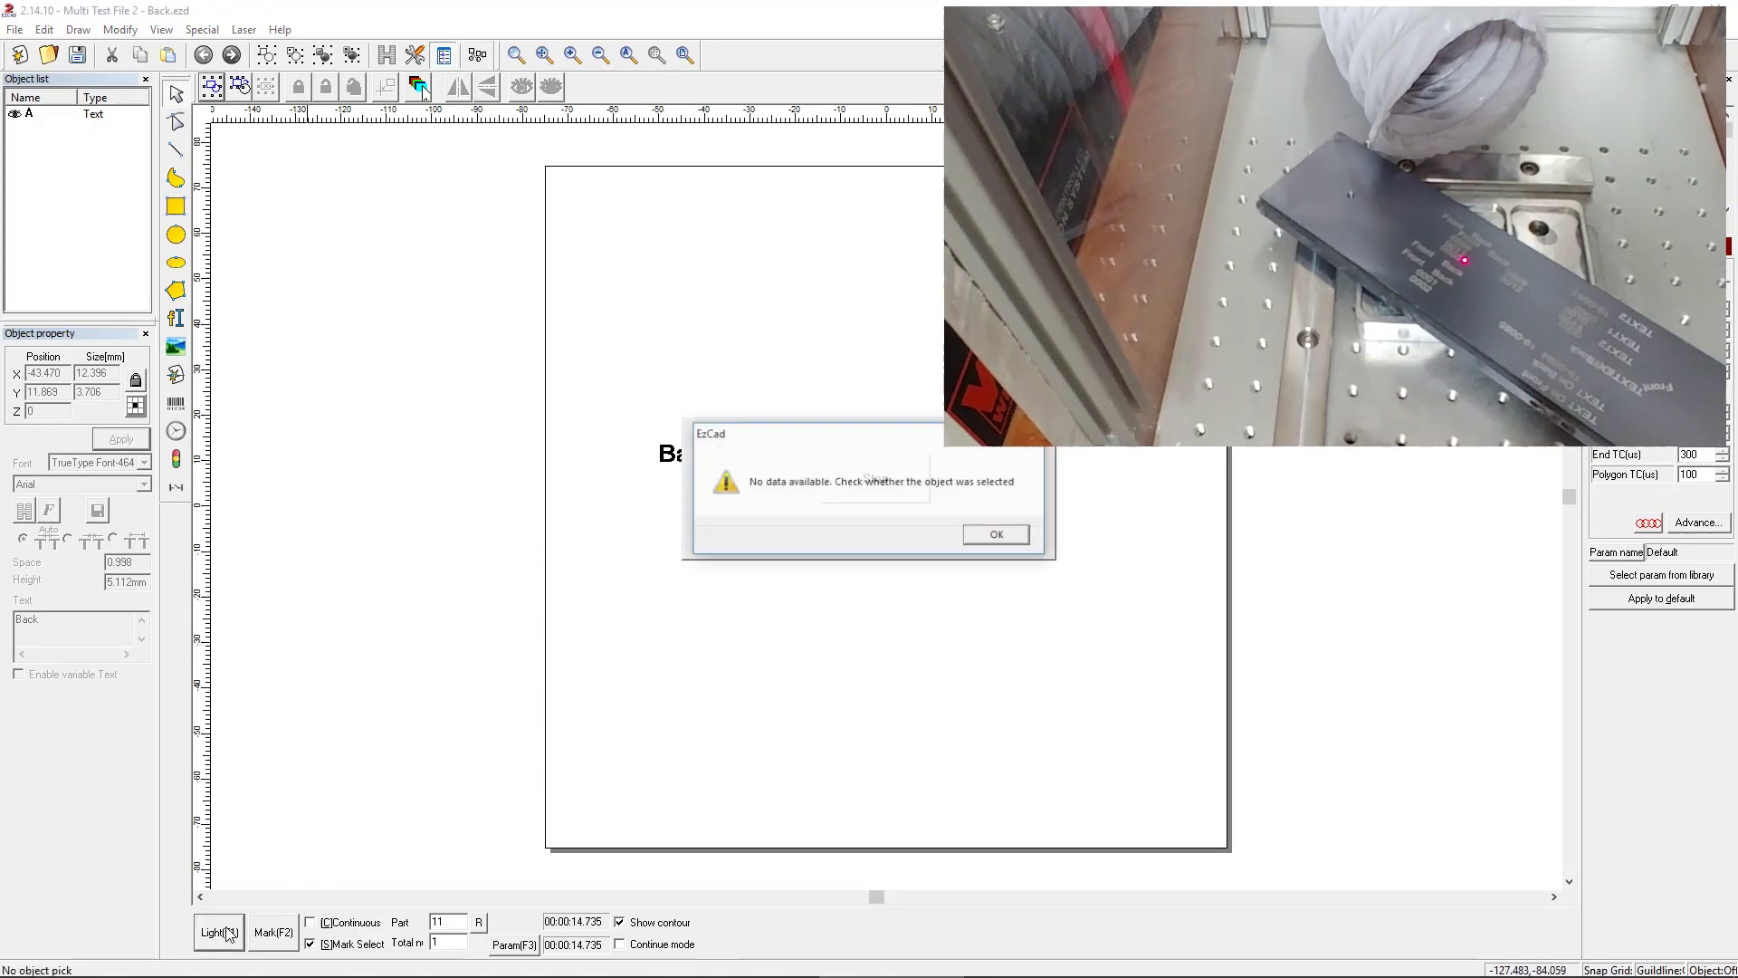
pyautogui.click(992, 533)
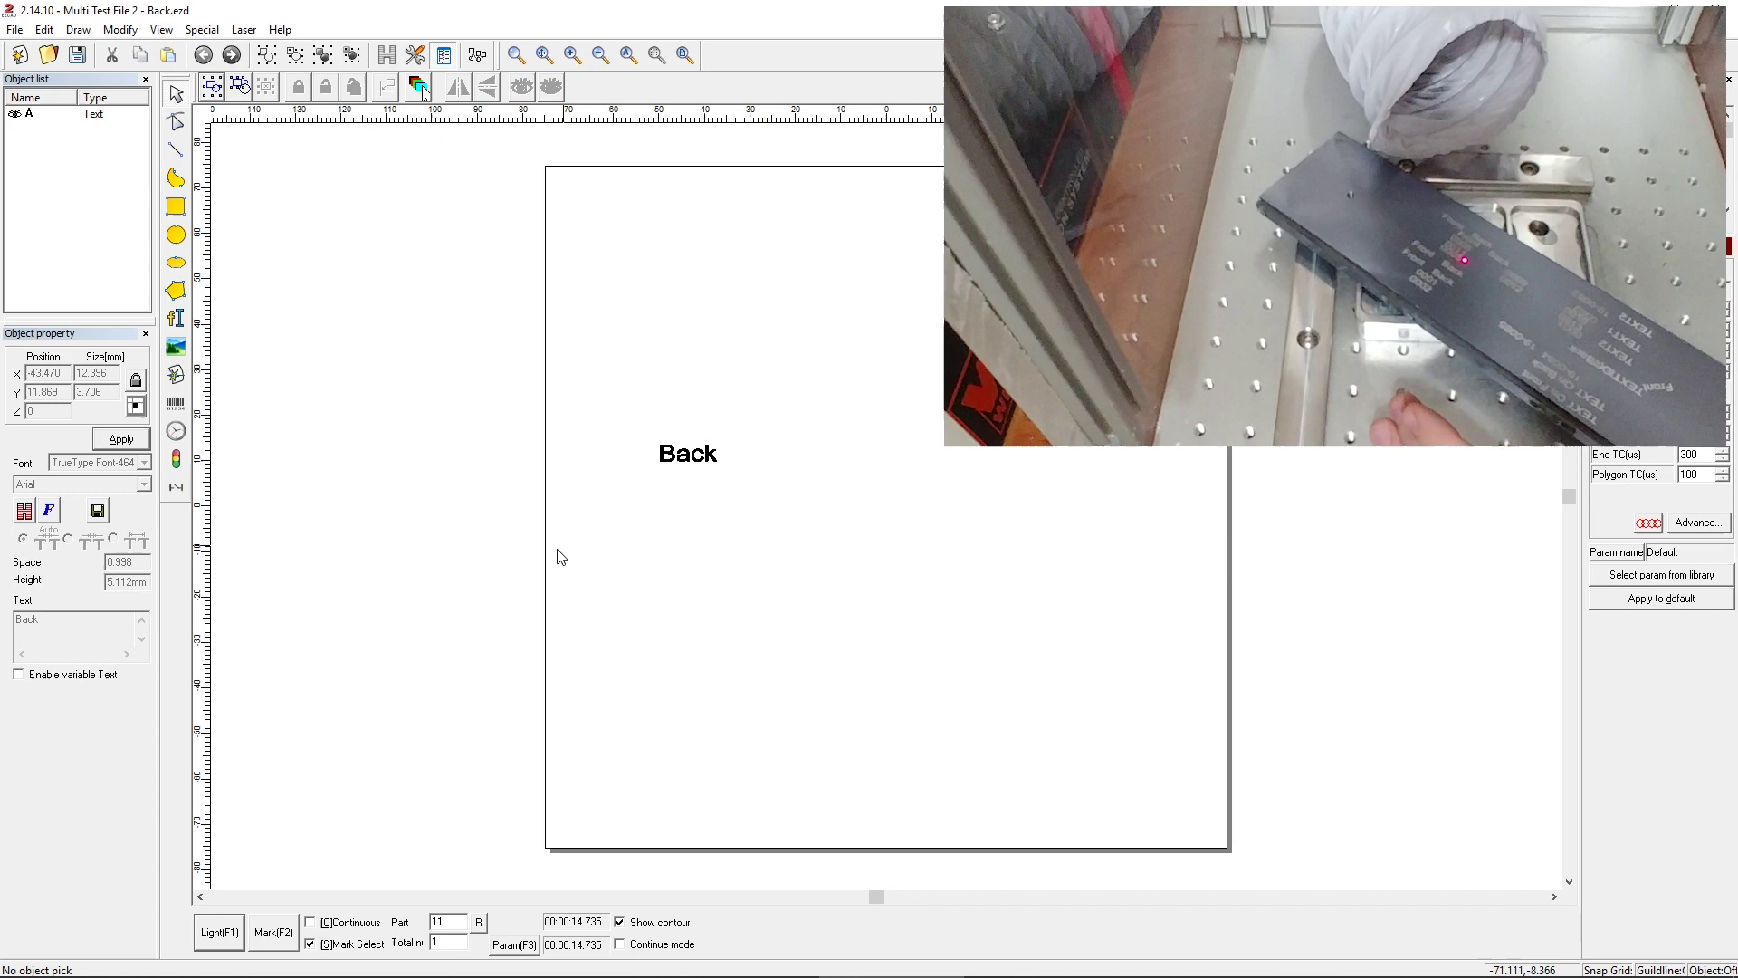
pyautogui.click(687, 452)
pyautogui.press('F1')
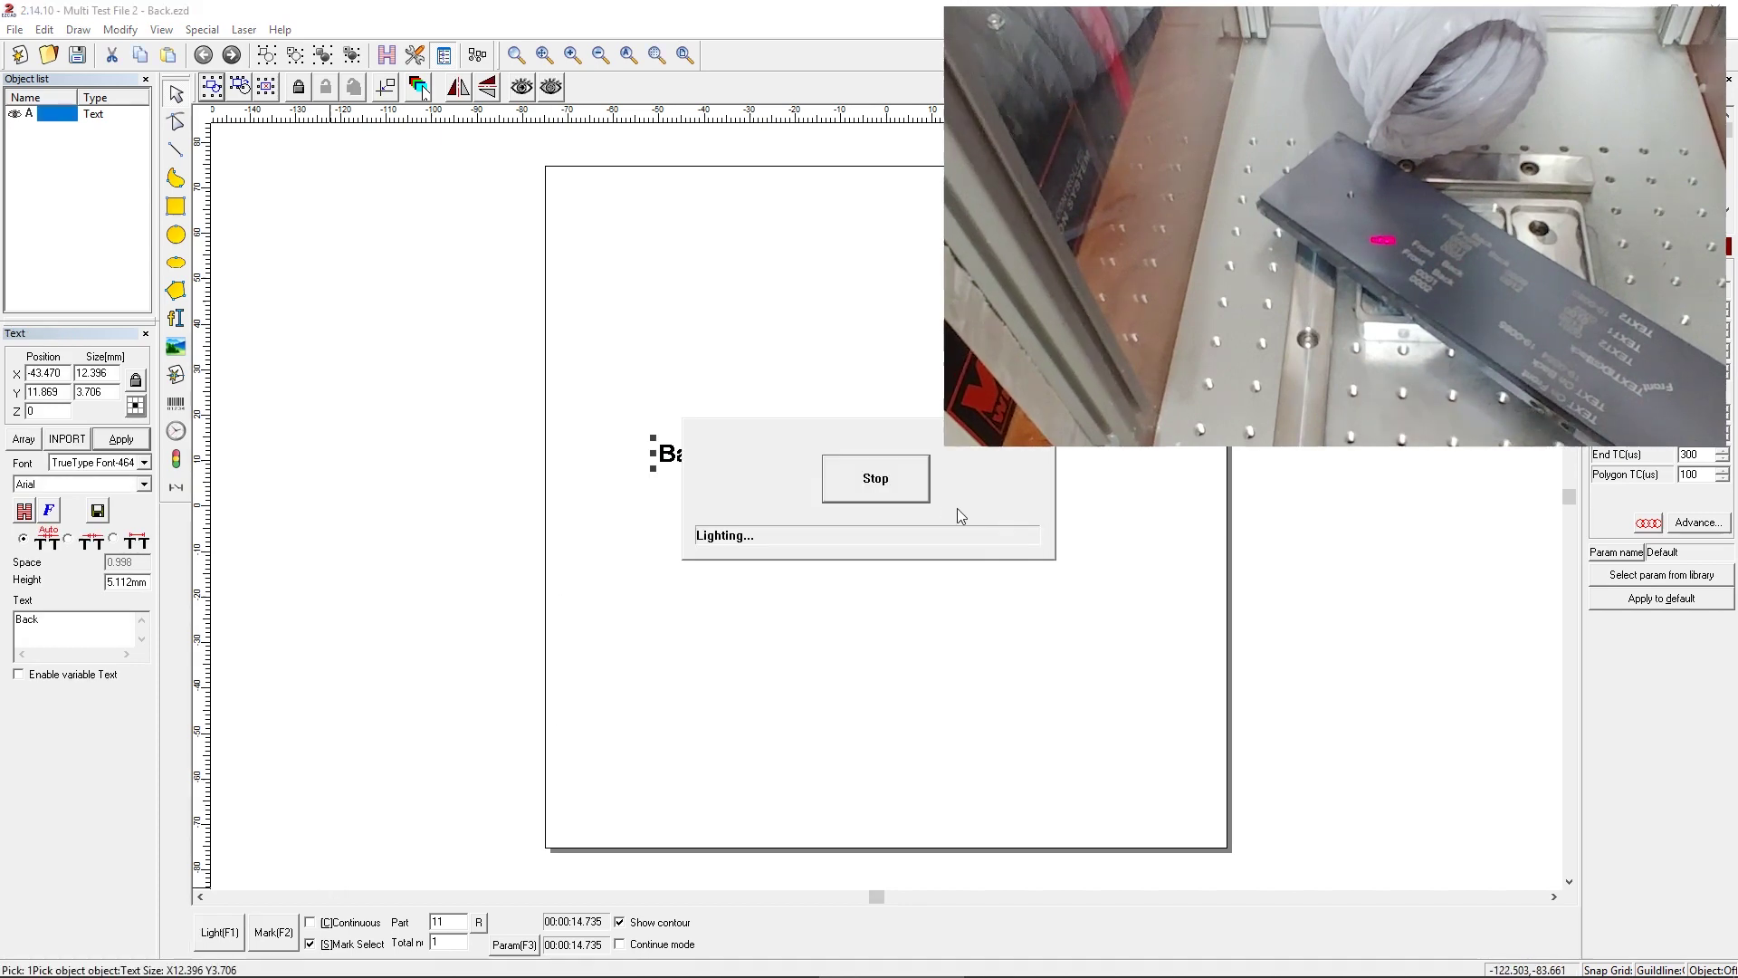
pyautogui.click(876, 481)
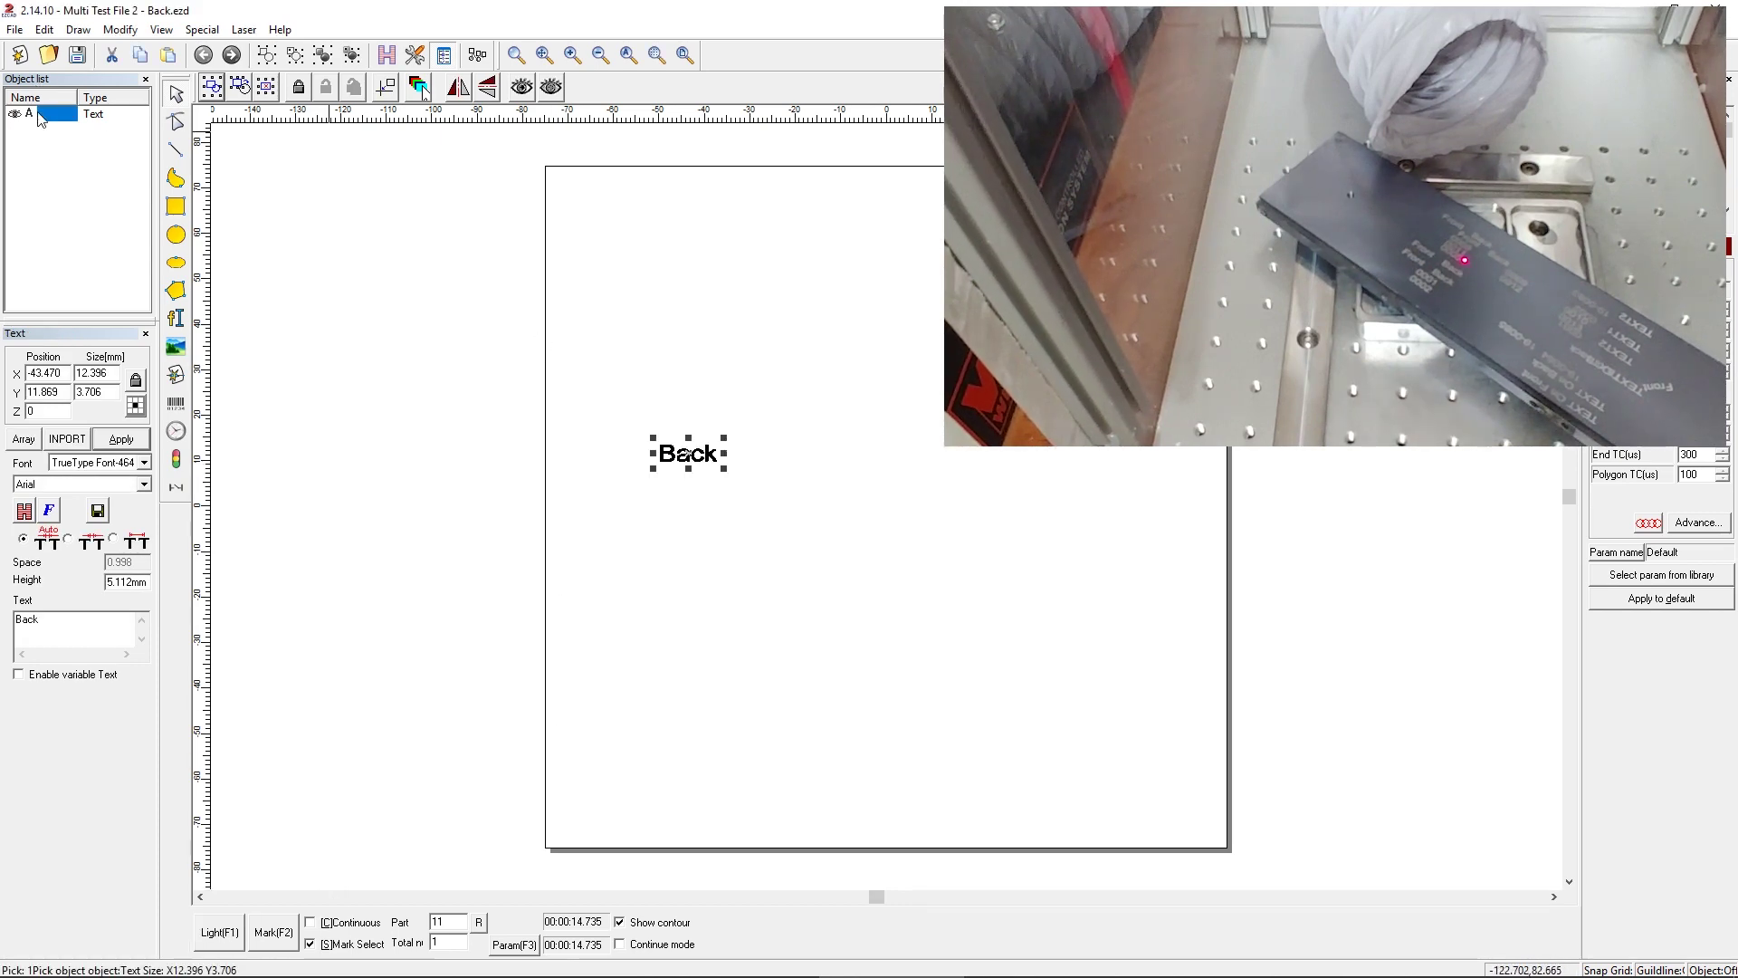
# Step: Open Laser > MultiFileMark and move its window aside
pyautogui.click(455, 311)
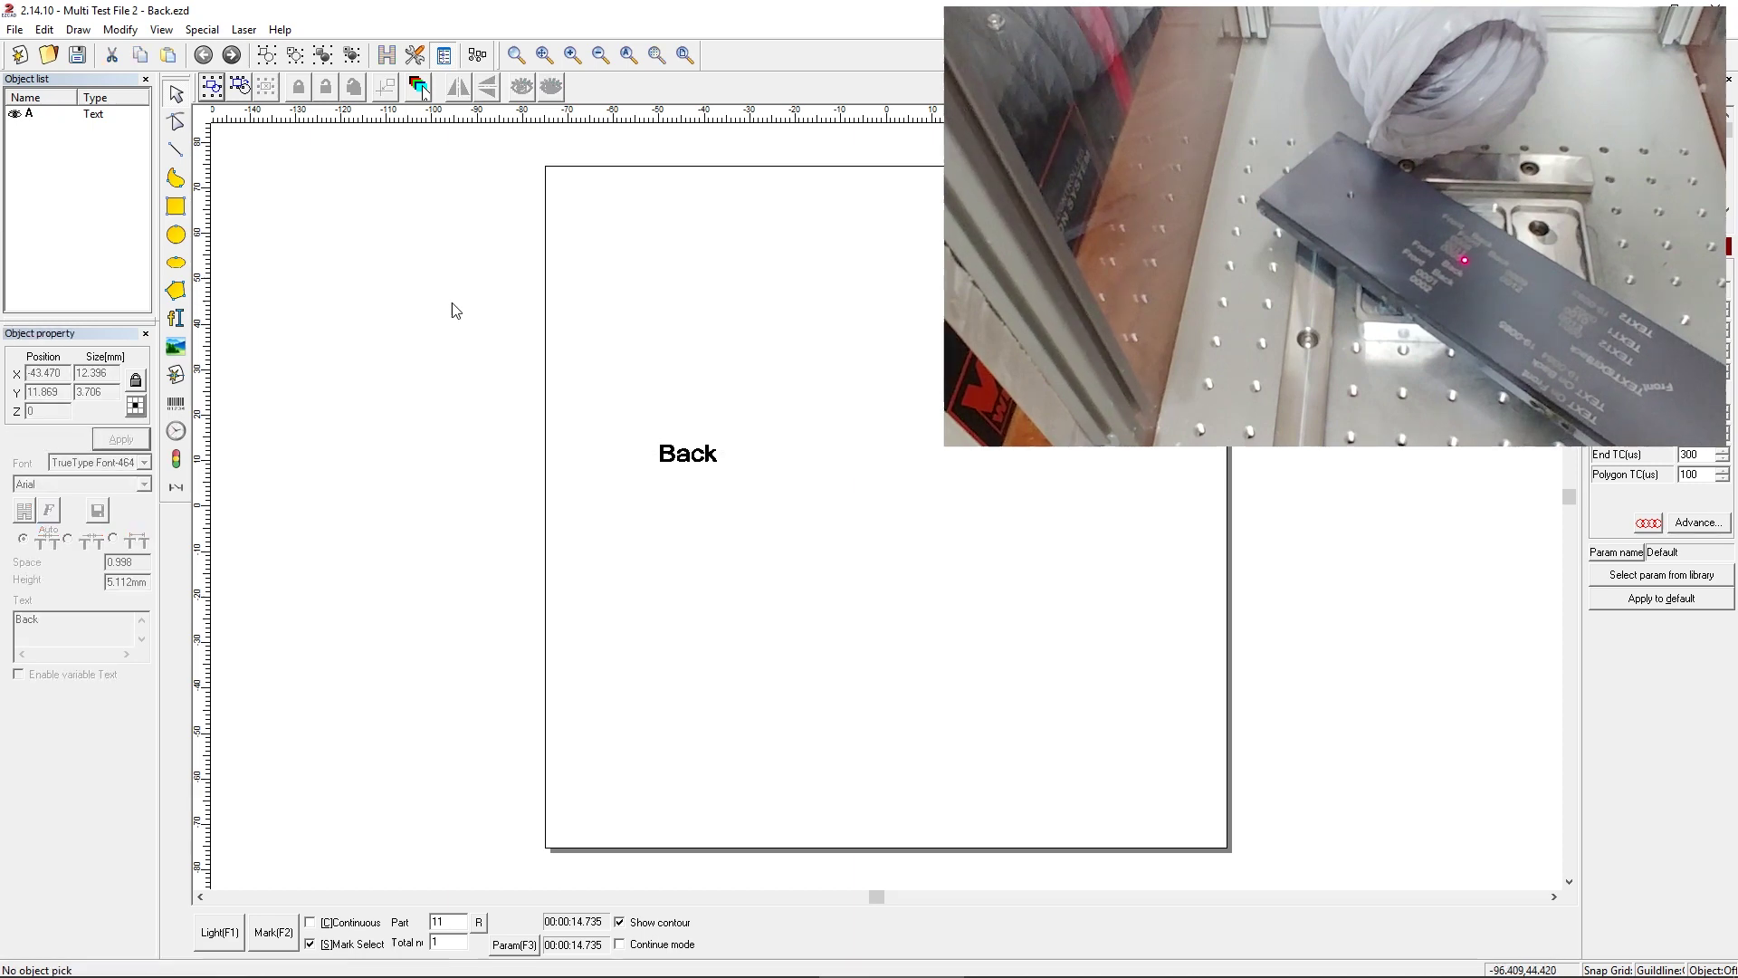
pyautogui.click(248, 38)
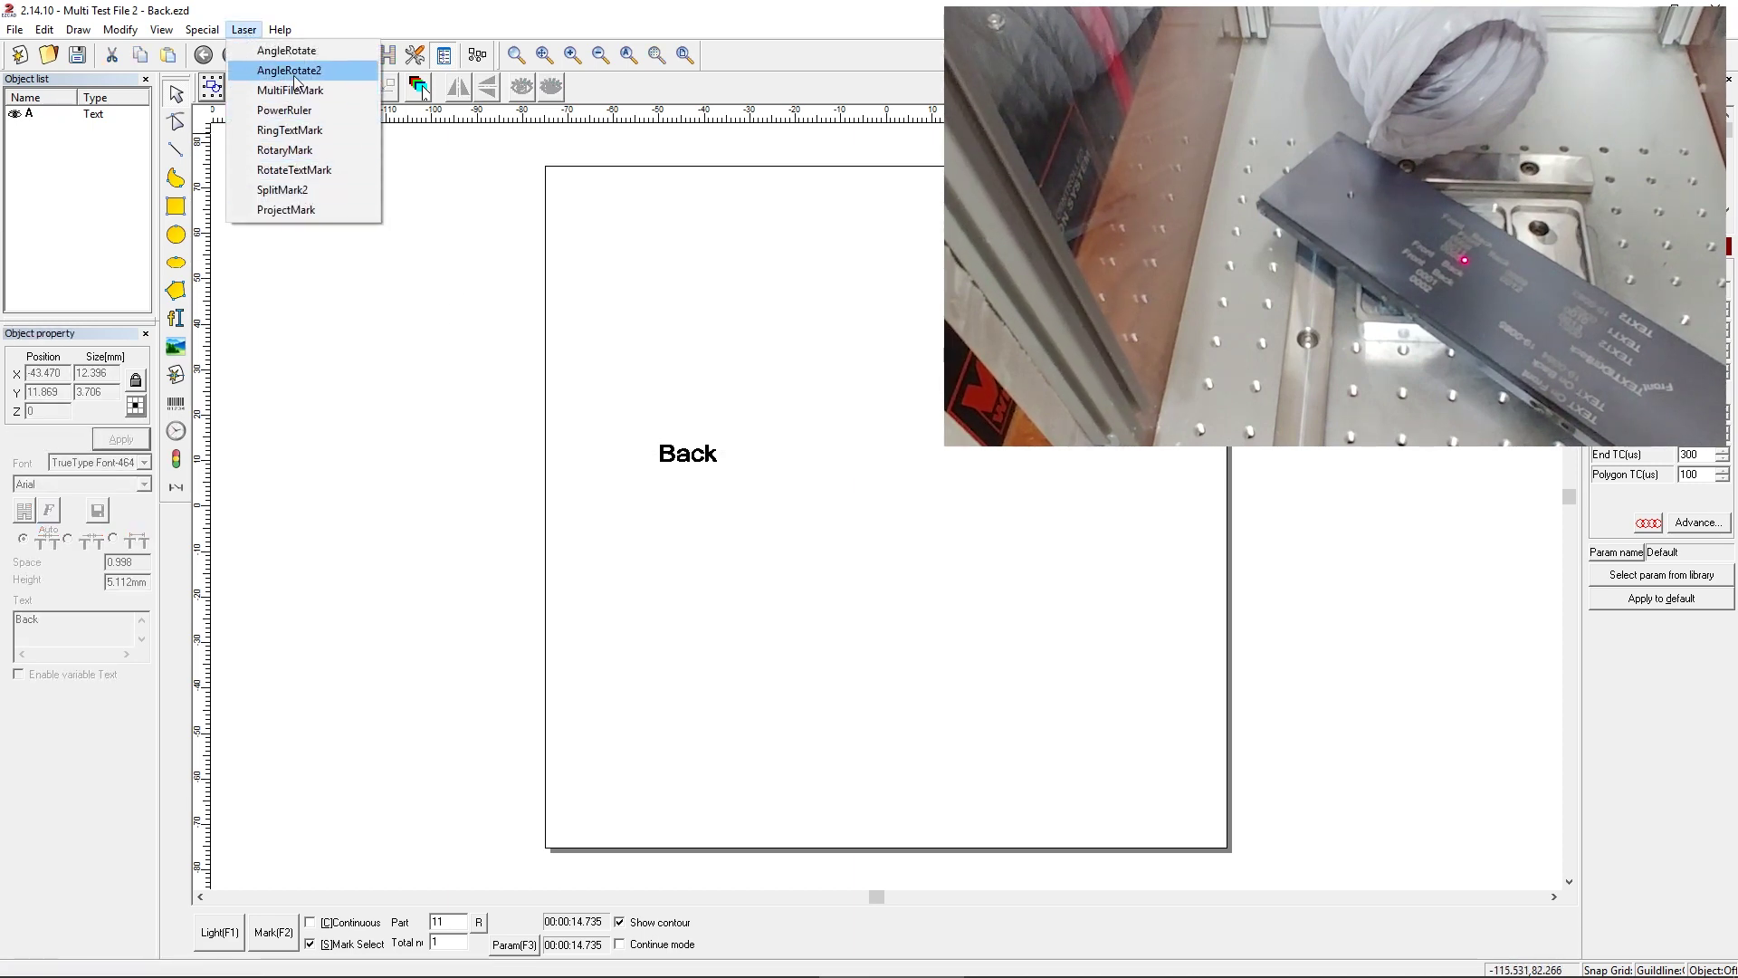
pyautogui.click(317, 92)
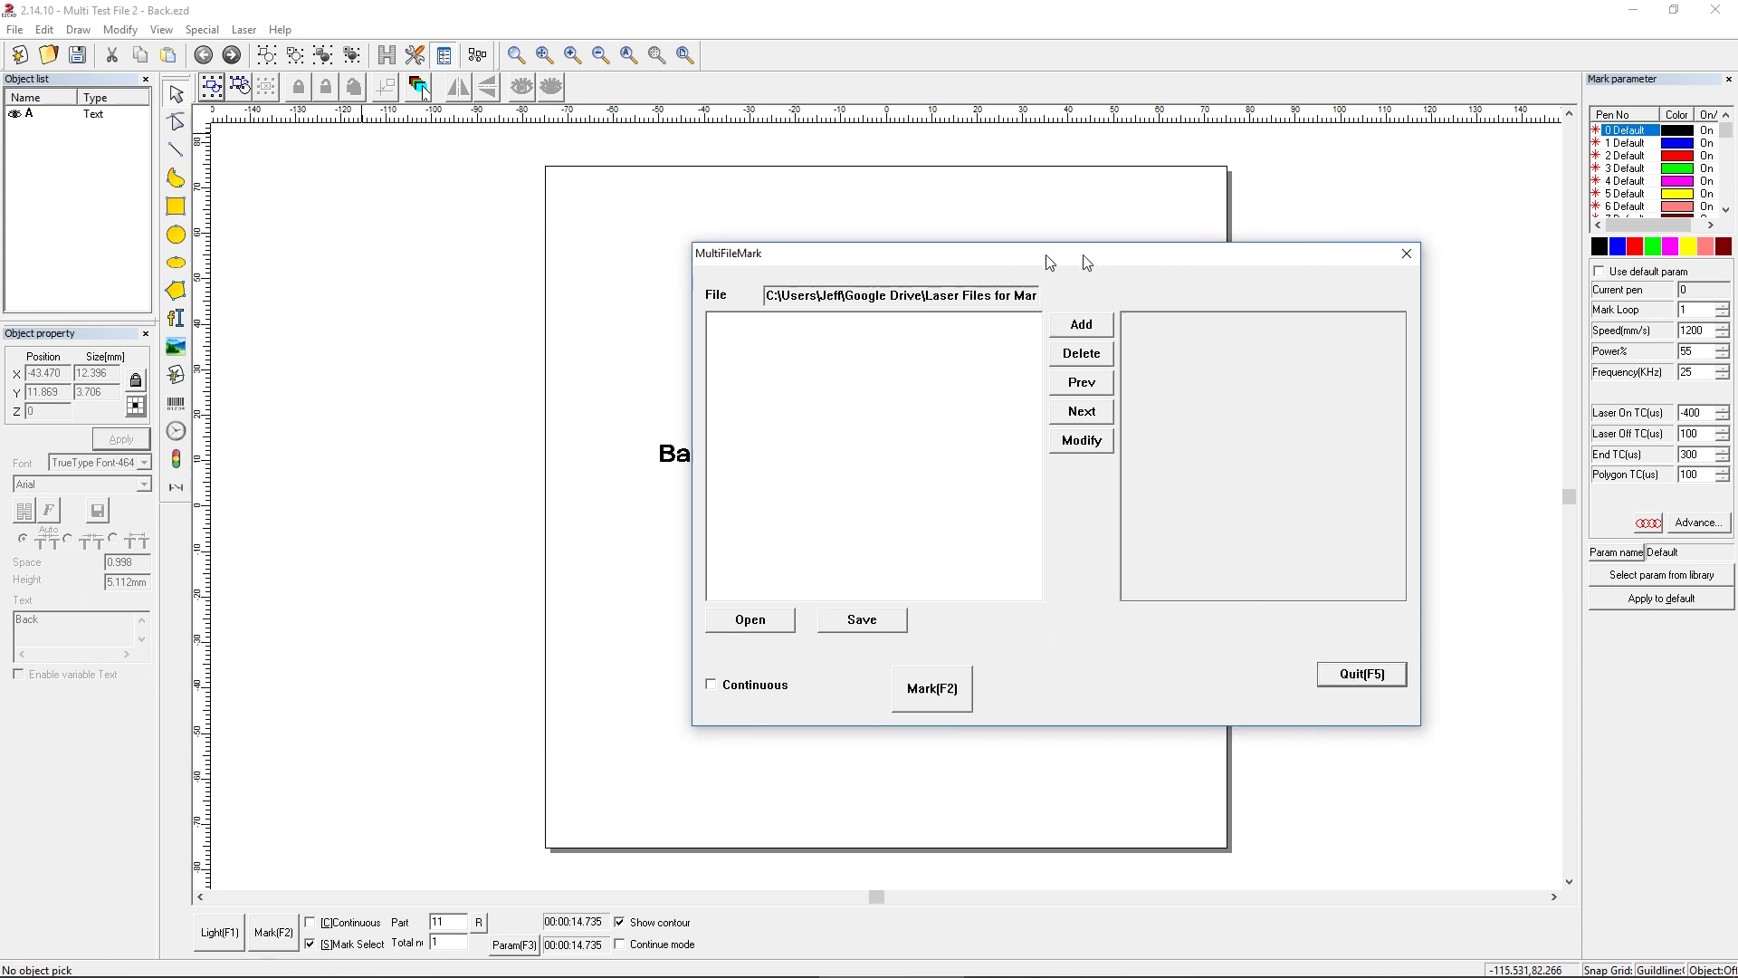
pyautogui.moveTo(877, 261); pyautogui.dragTo(1158, 249)
# Step: Add Multi Test File 1 - Front.ezd, triggered by I/O input 15 with mark count 1
pyautogui.click(1170, 320)
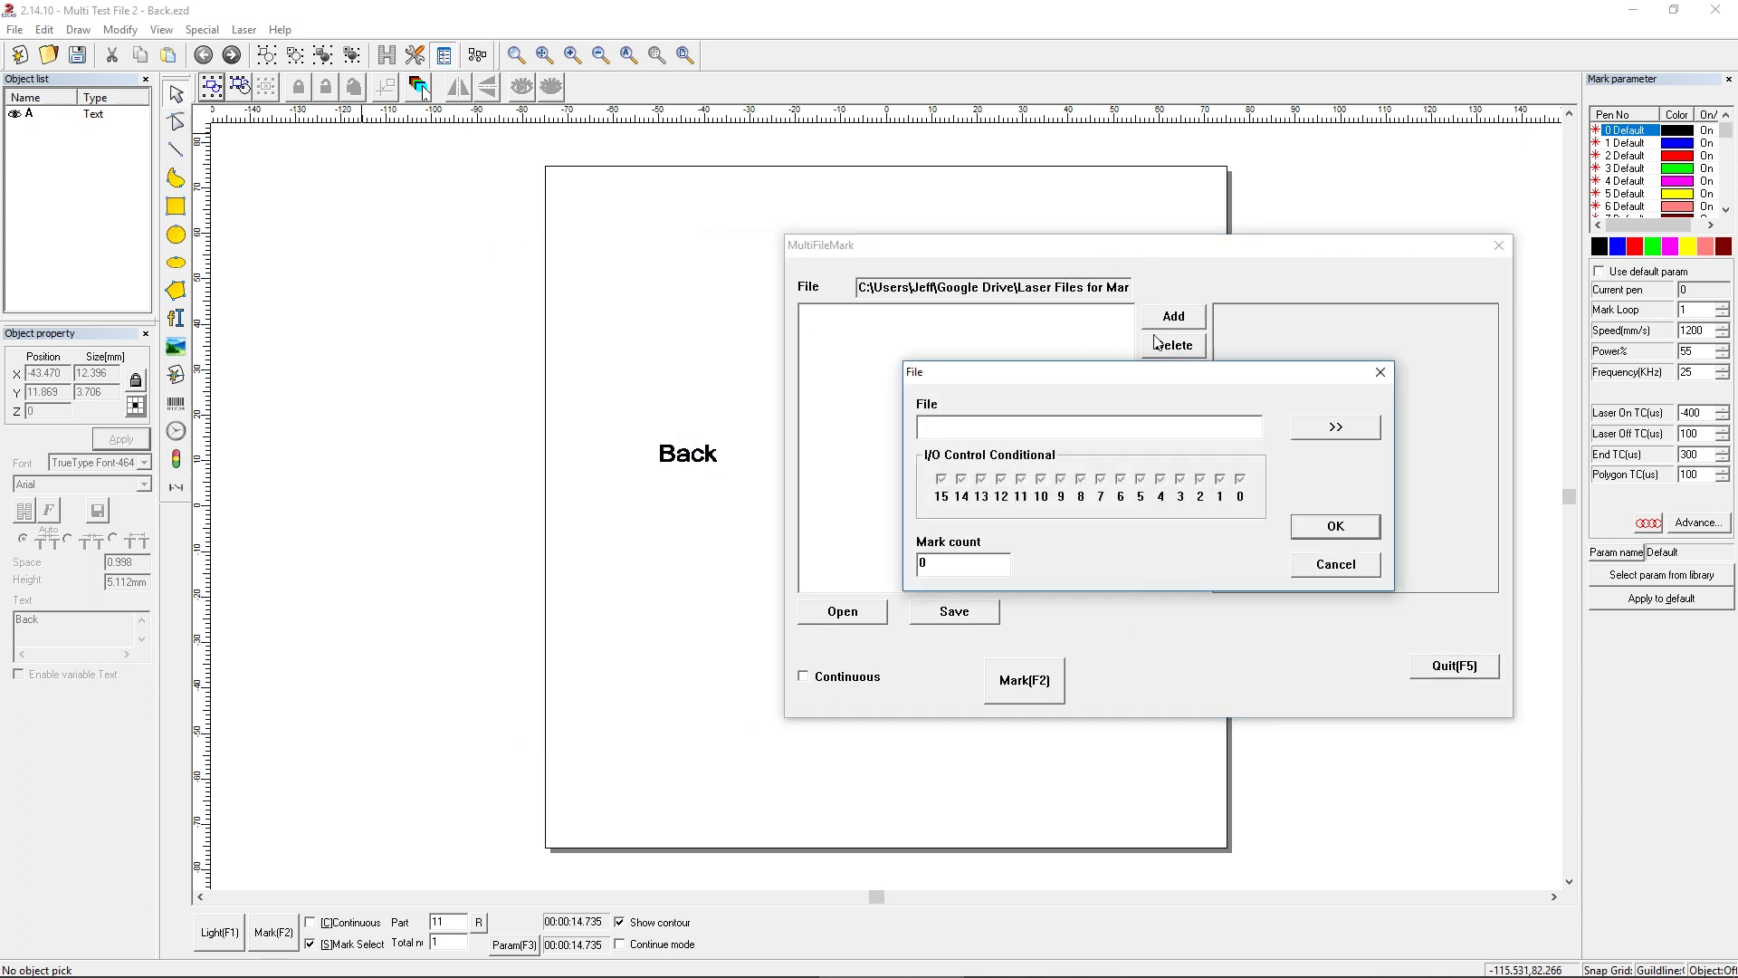
pyautogui.click(1325, 430)
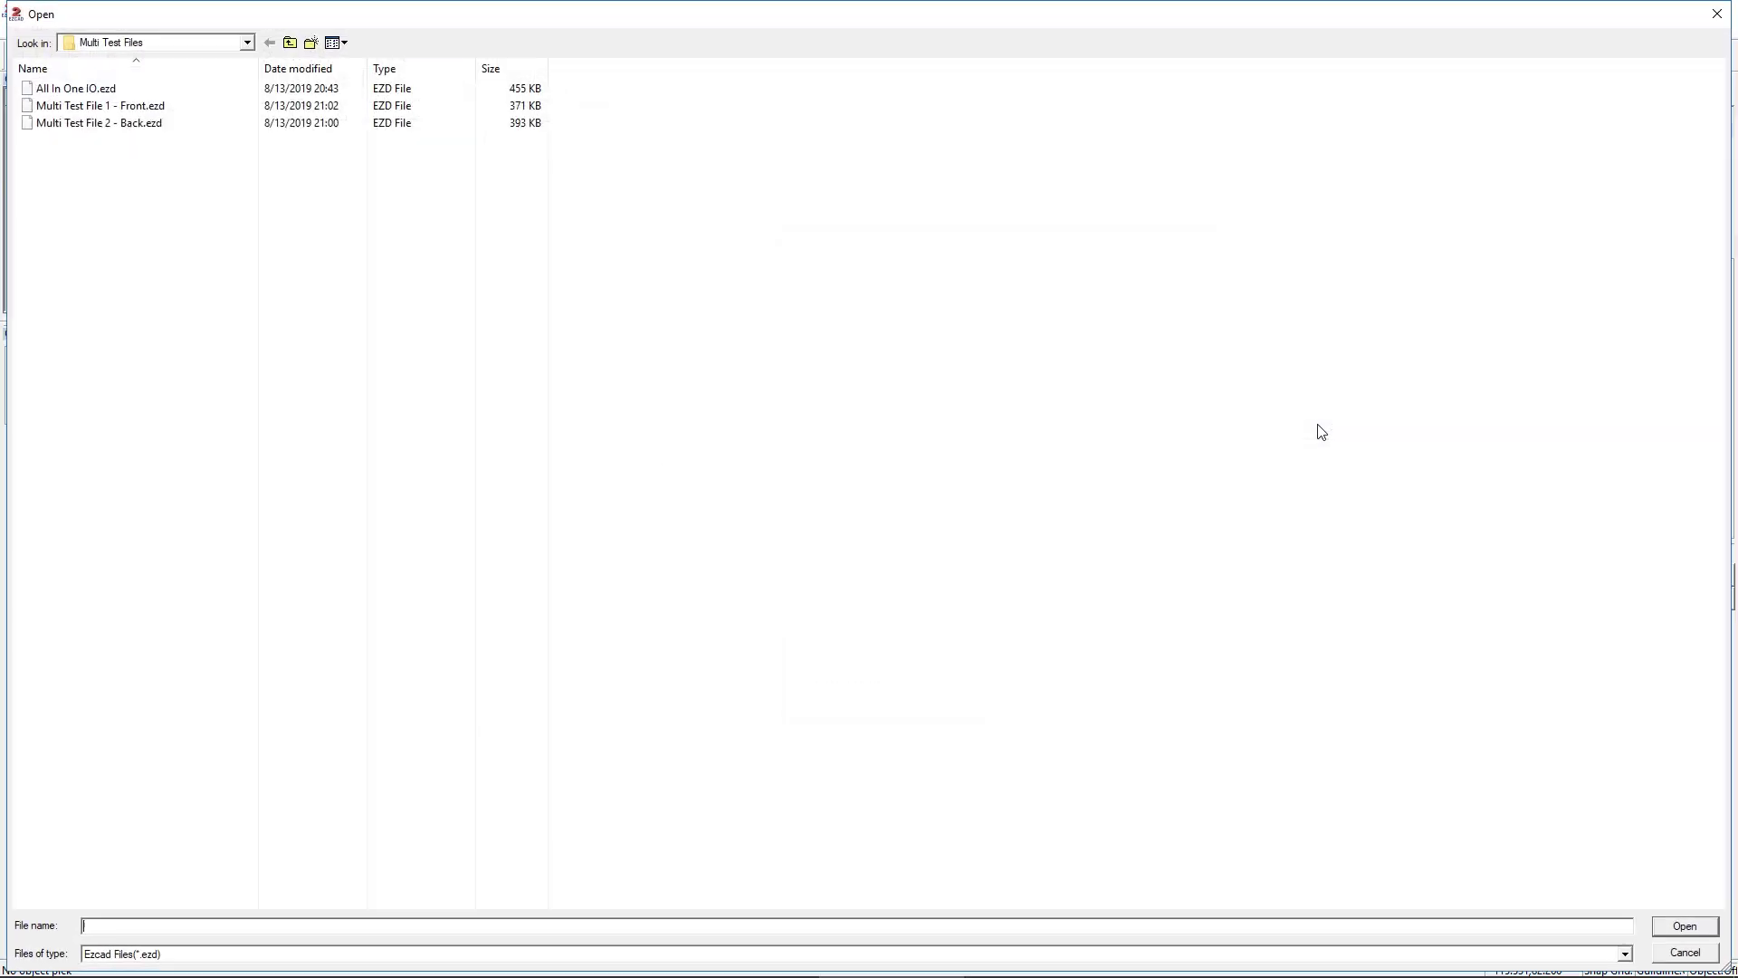
pyautogui.doubleClick(46, 105)
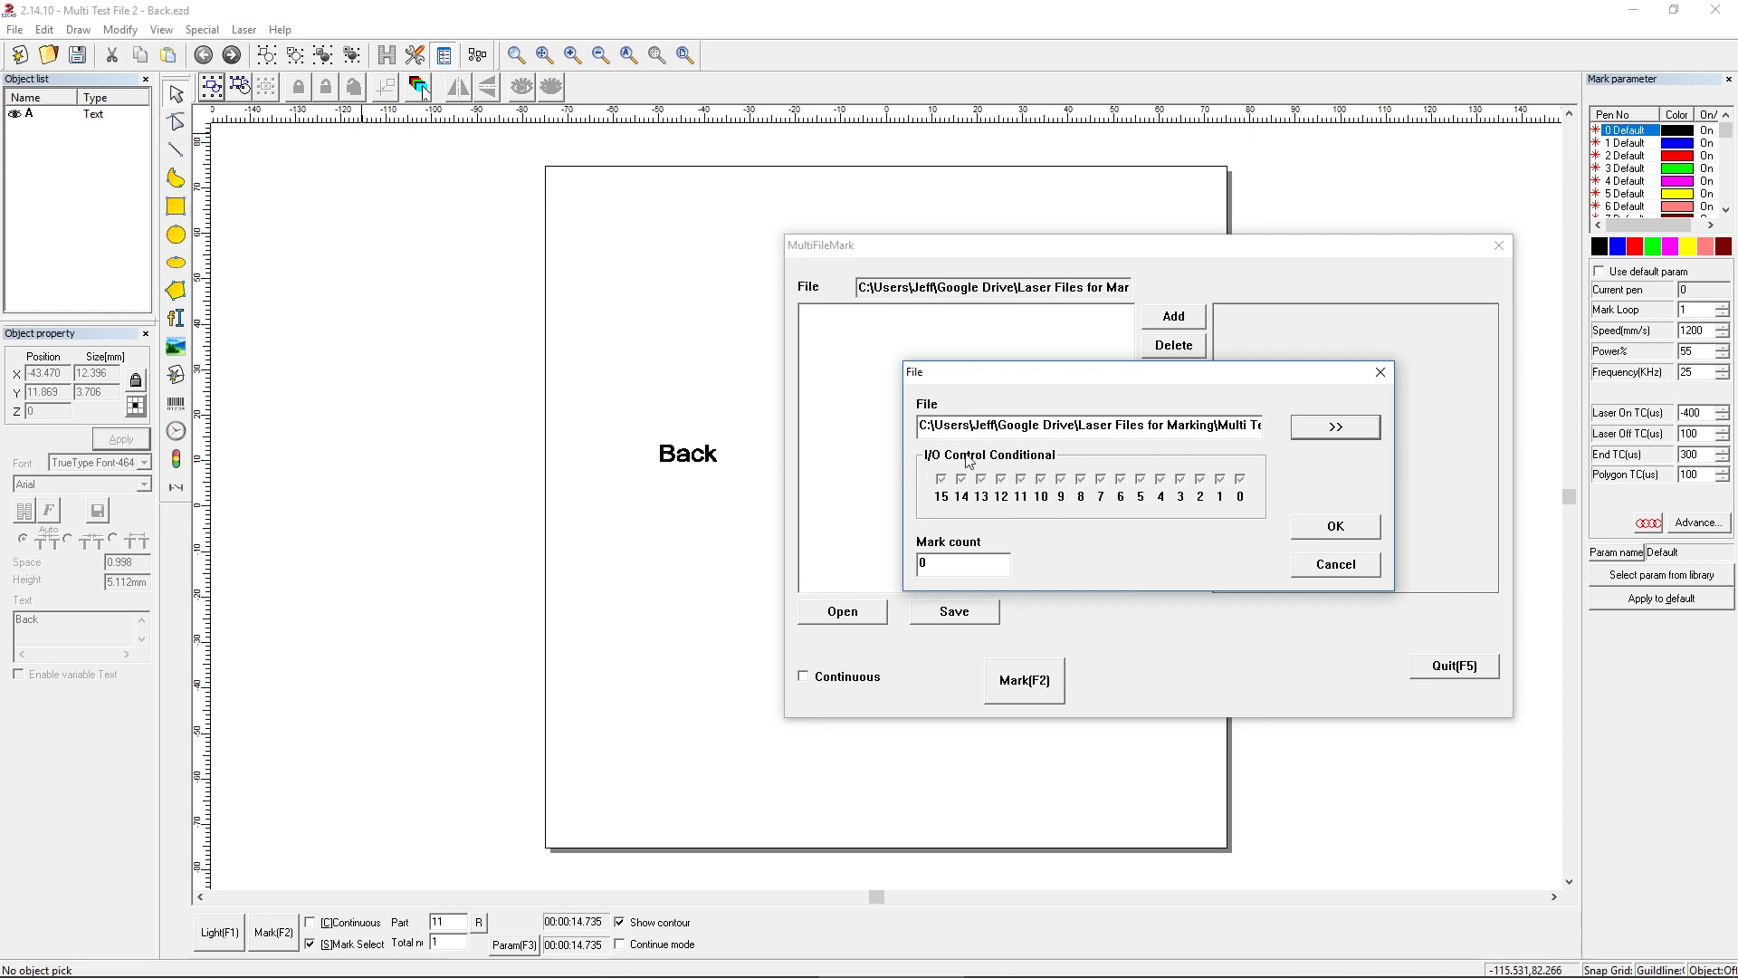
pyautogui.click(947, 487)
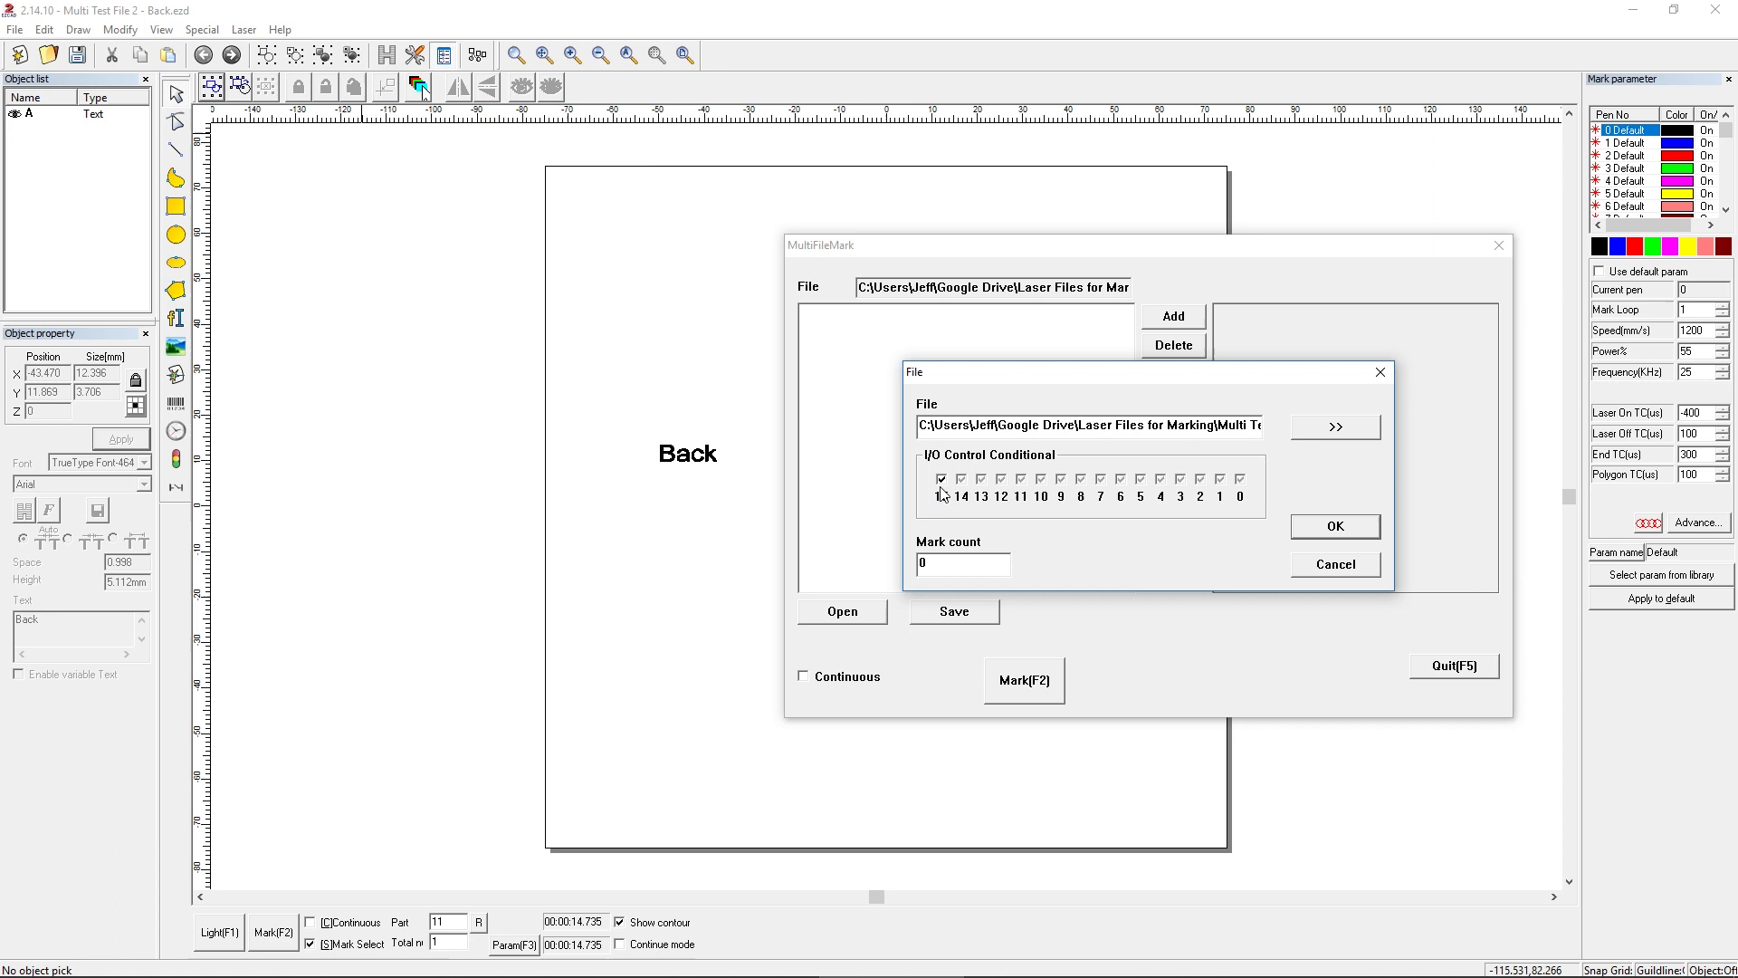
pyautogui.moveTo(939, 573); pyautogui.dragTo(892, 575)
pyautogui.write('1')
pyautogui.click(1347, 530)
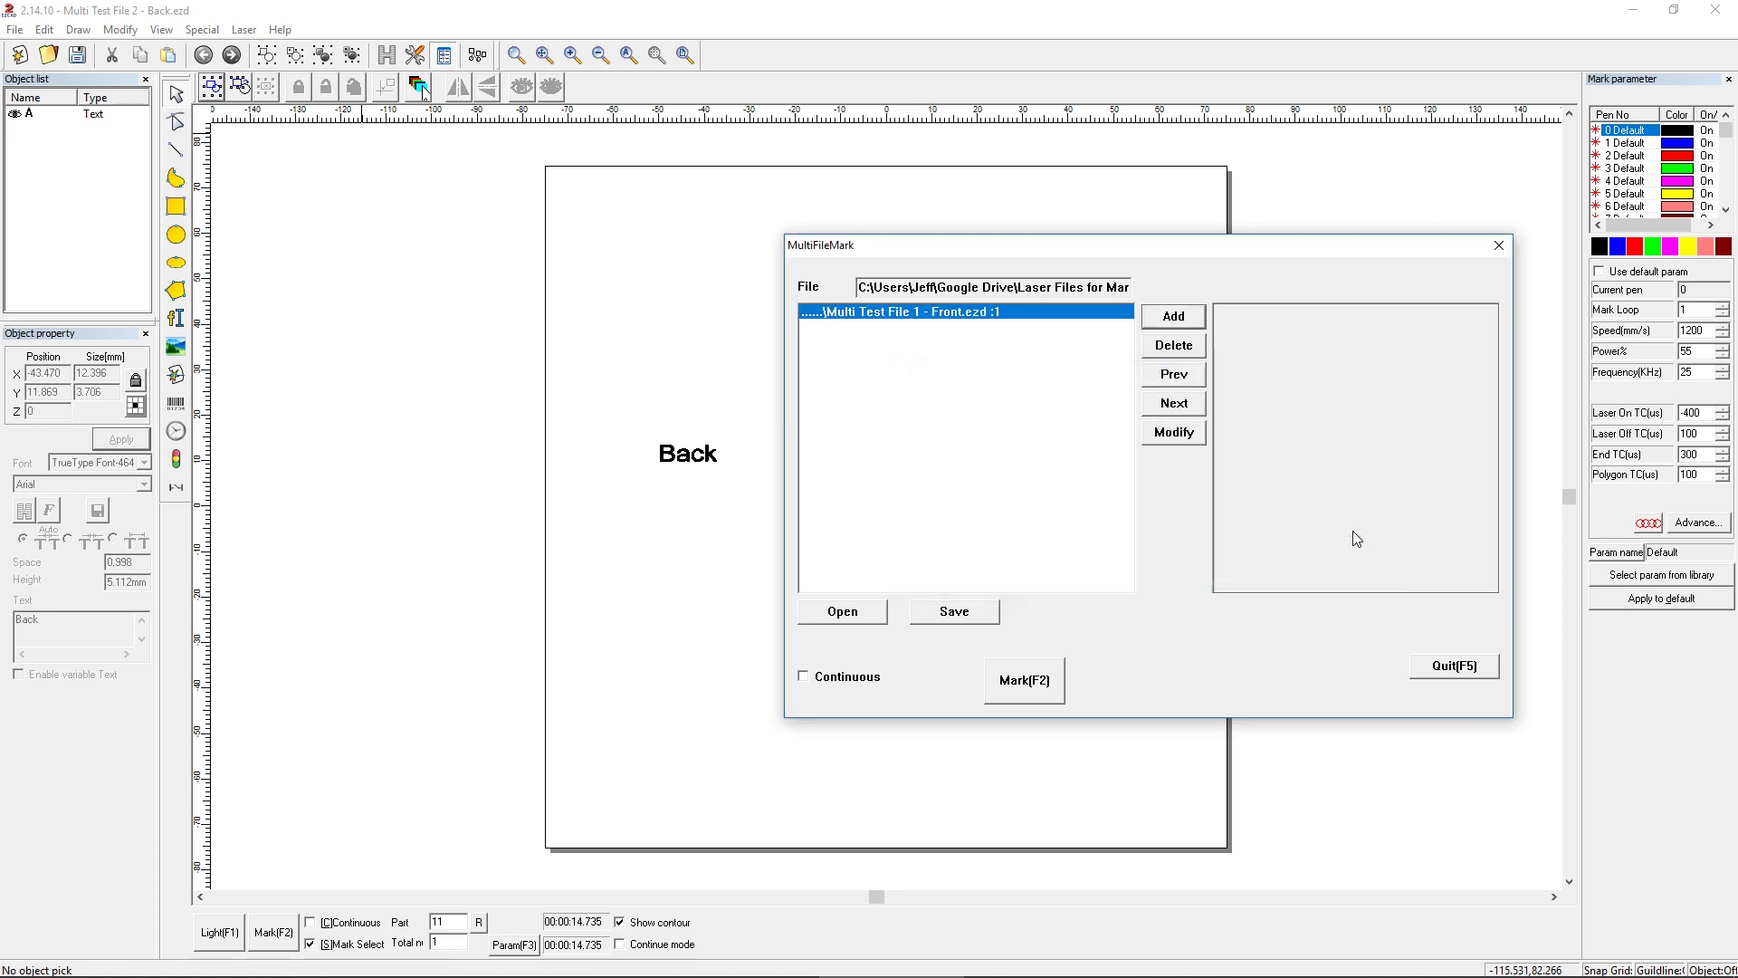
# Step: Add Multi Test File 2 - Back.ezd as the second list entry with mark count 1
pyautogui.click(1177, 318)
pyautogui.click(1296, 433)
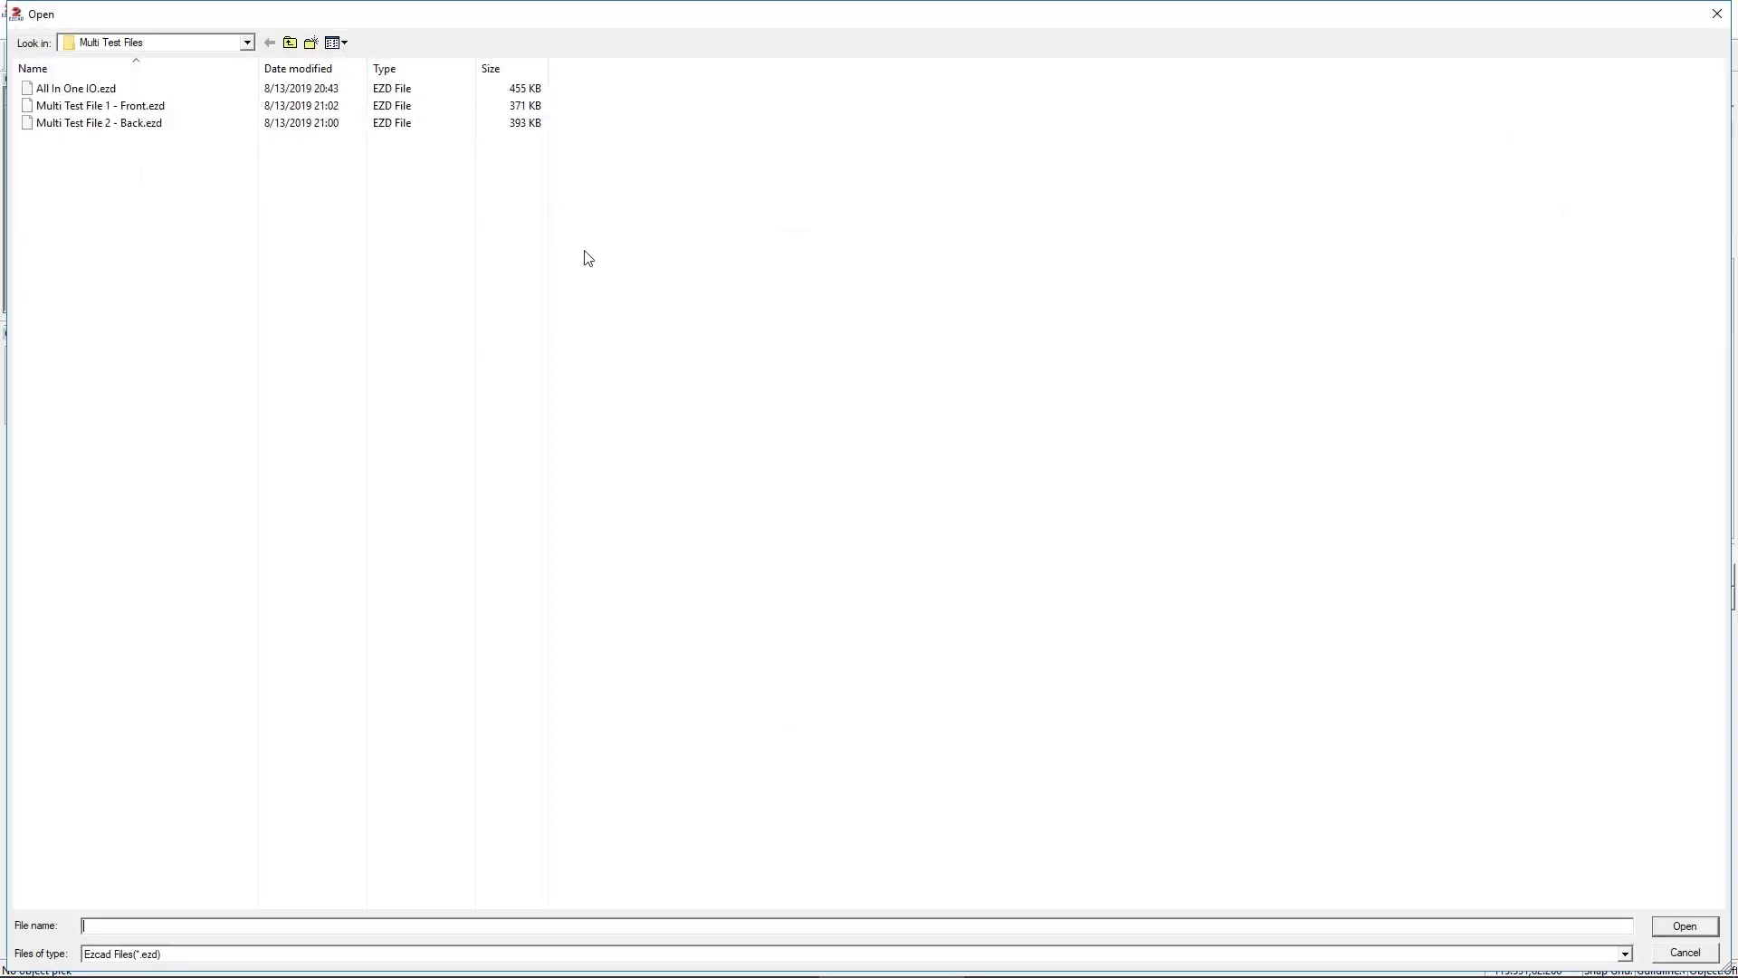
pyautogui.doubleClick(160, 123)
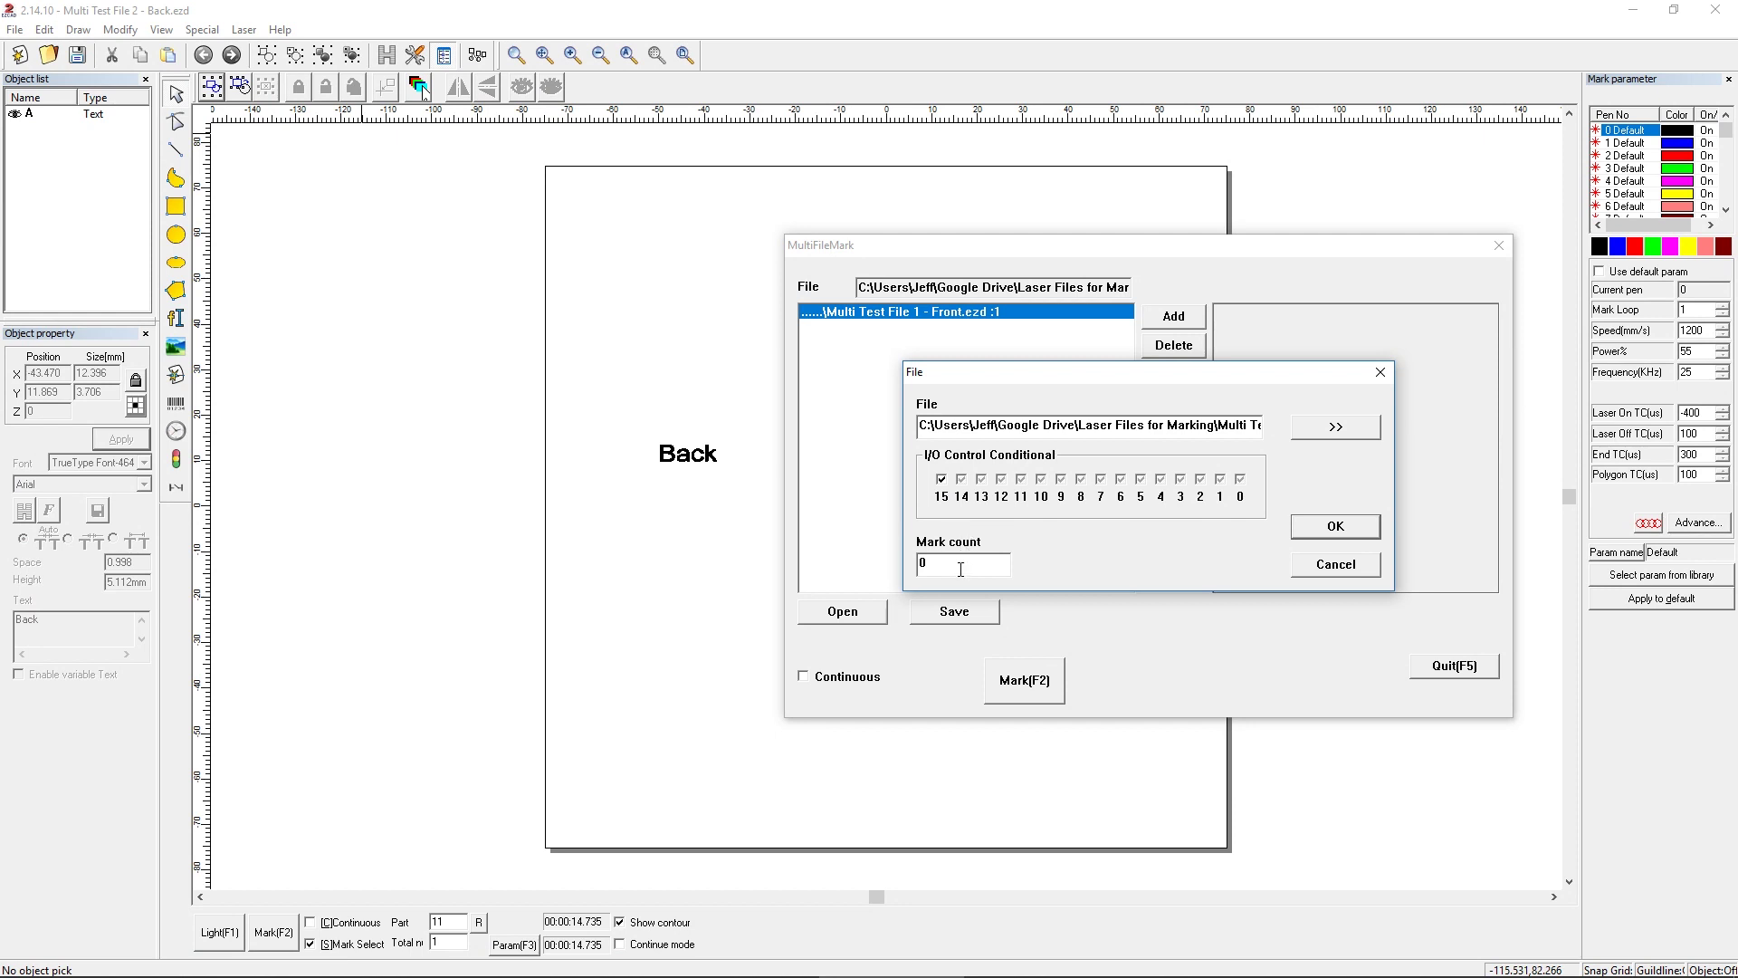
pyautogui.moveTo(962, 572); pyautogui.dragTo(882, 571)
pyautogui.write('1')
pyautogui.click(1336, 523)
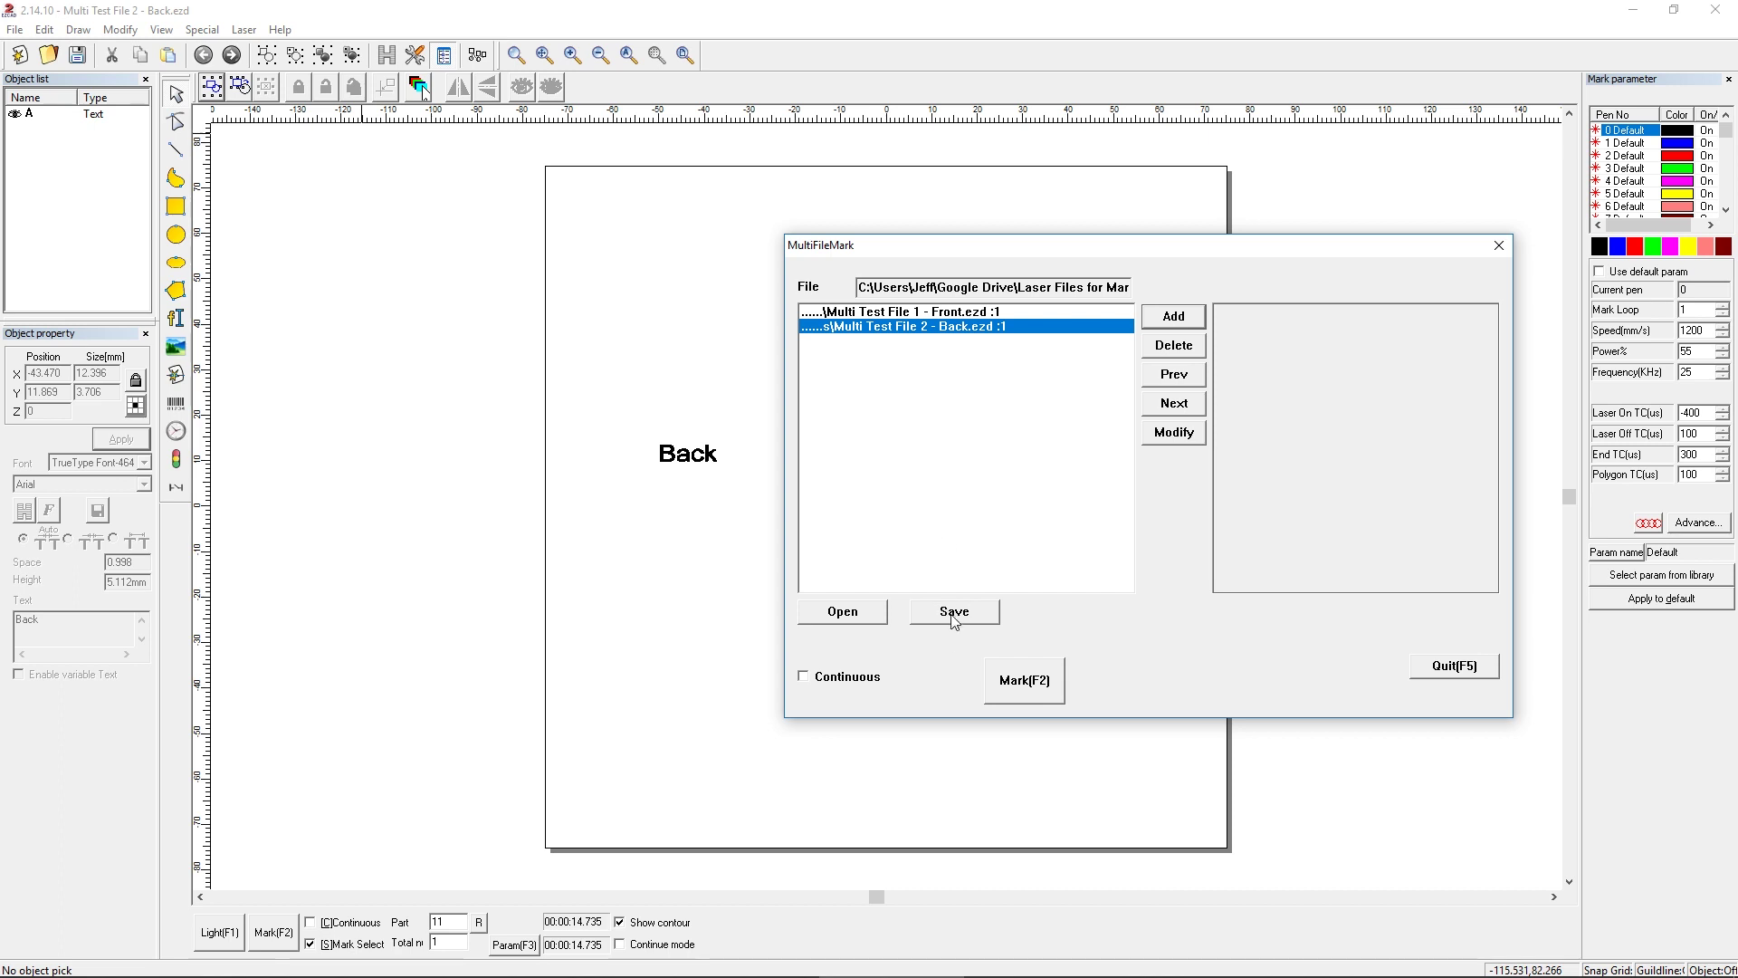
# Step: Enable Continuous marking, preview the Front and Back entries, and select Front to start from
pyautogui.click(820, 676)
pyautogui.click(969, 318)
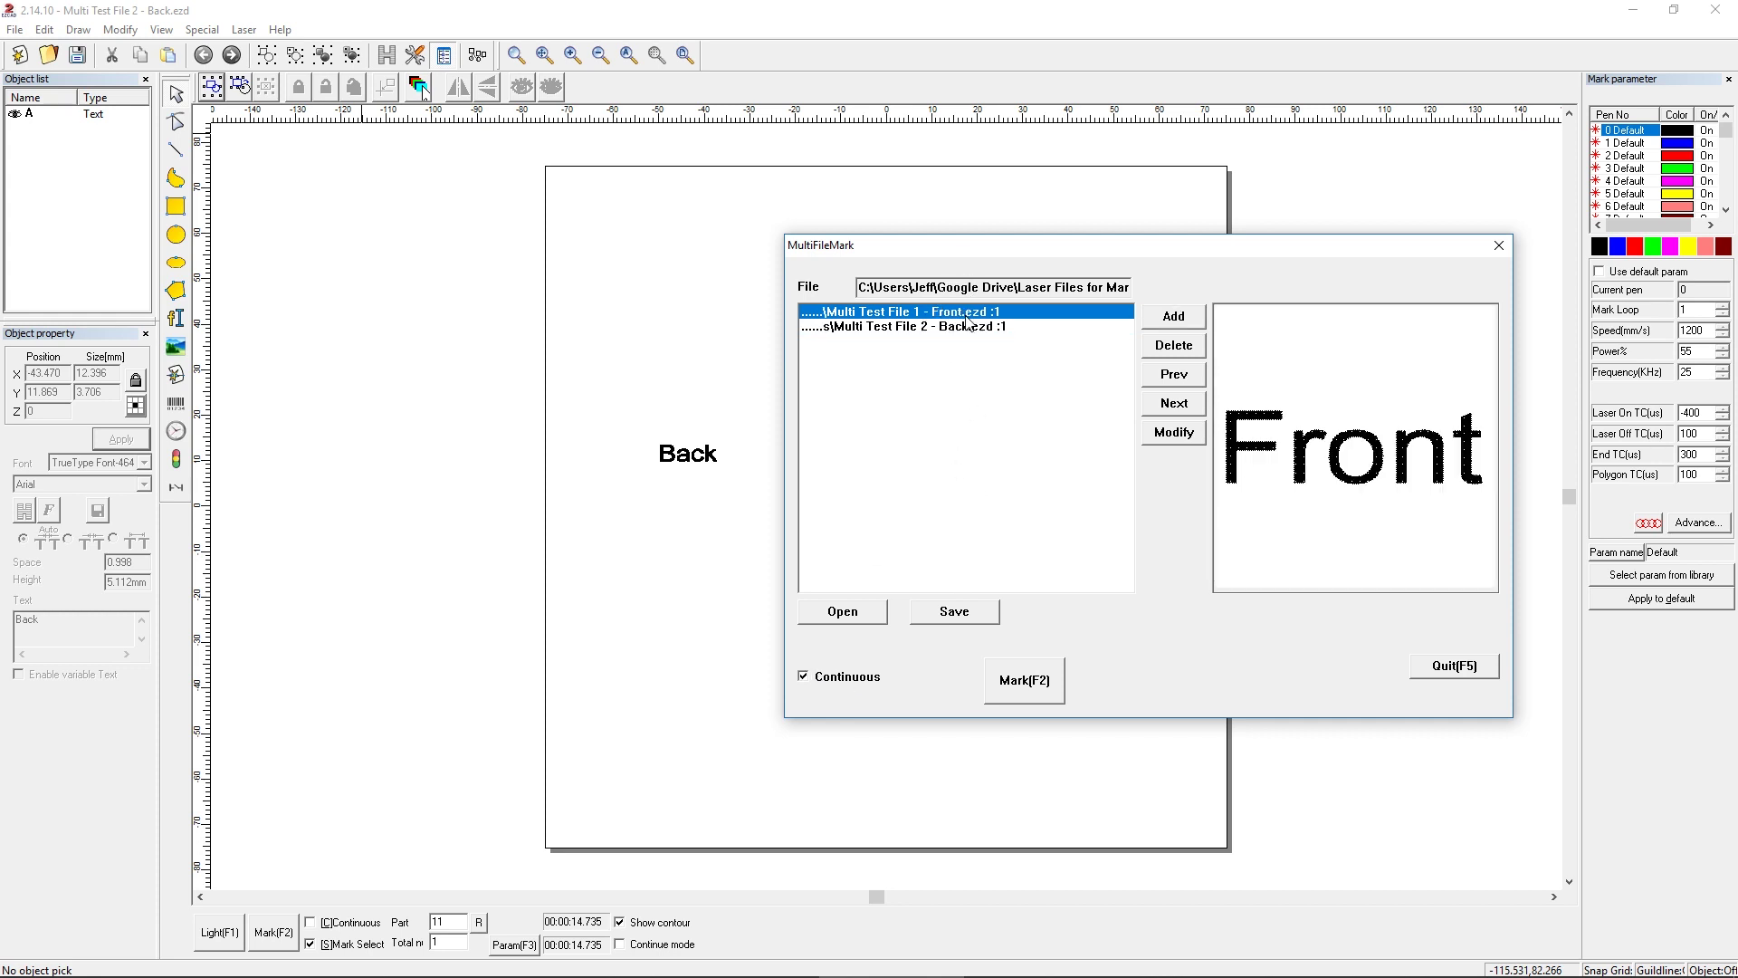
pyautogui.click(920, 329)
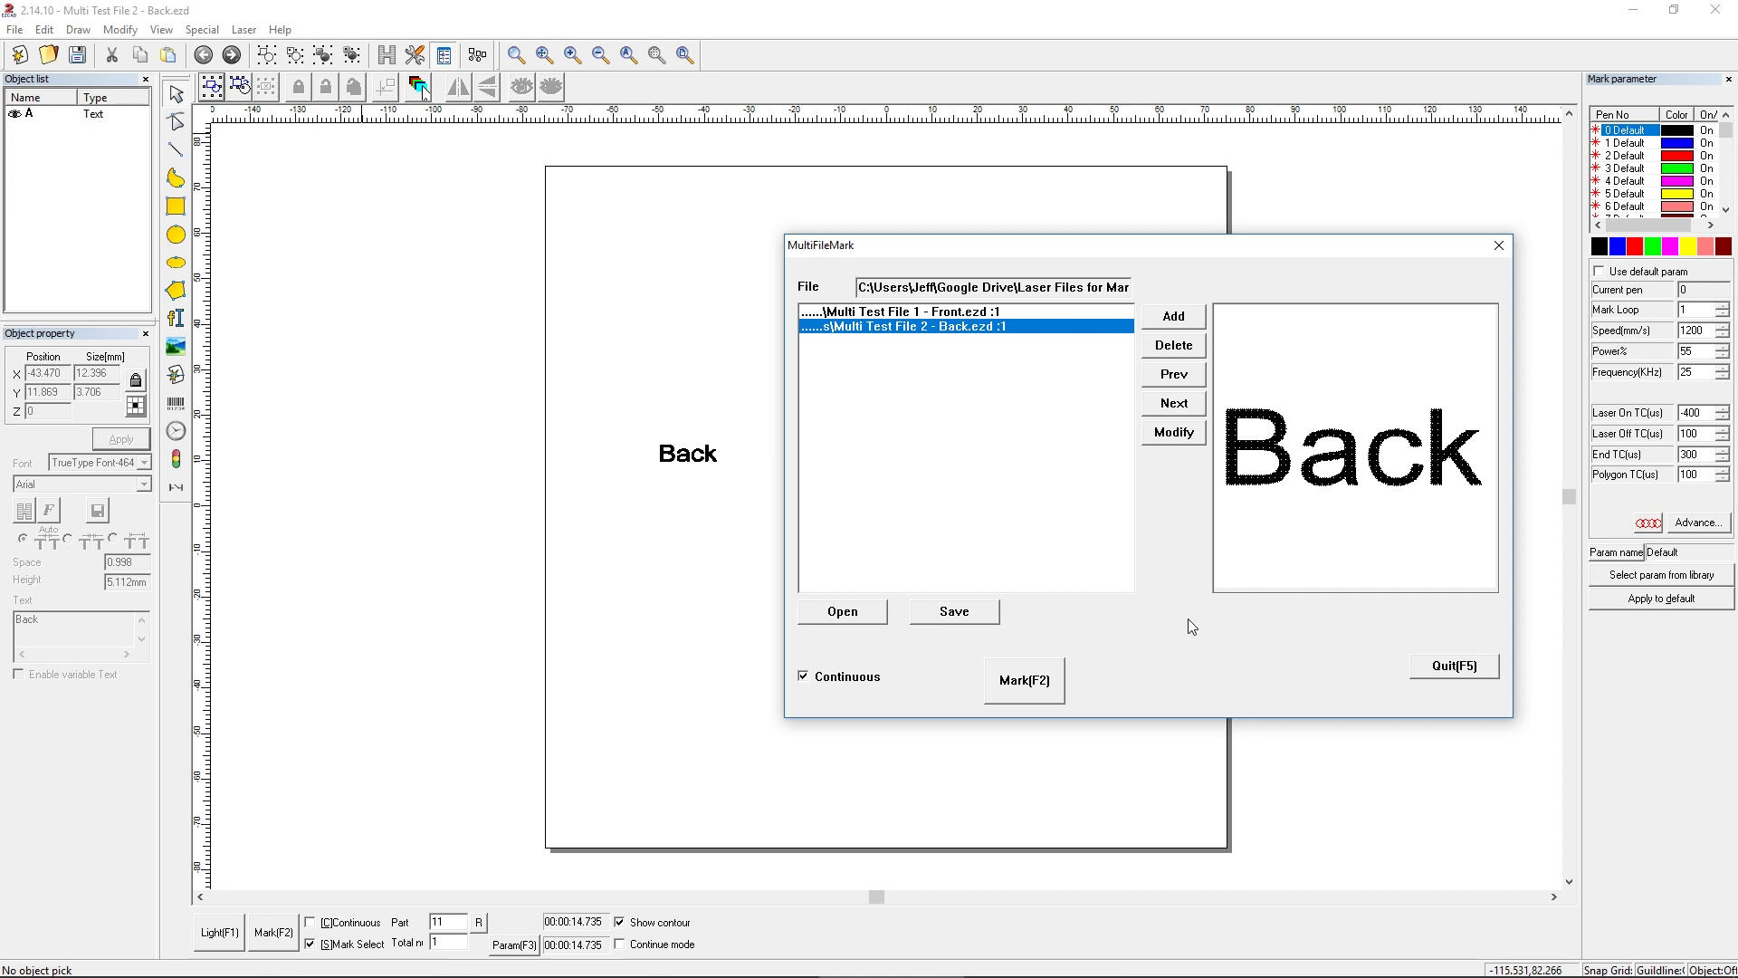
pyautogui.click(957, 315)
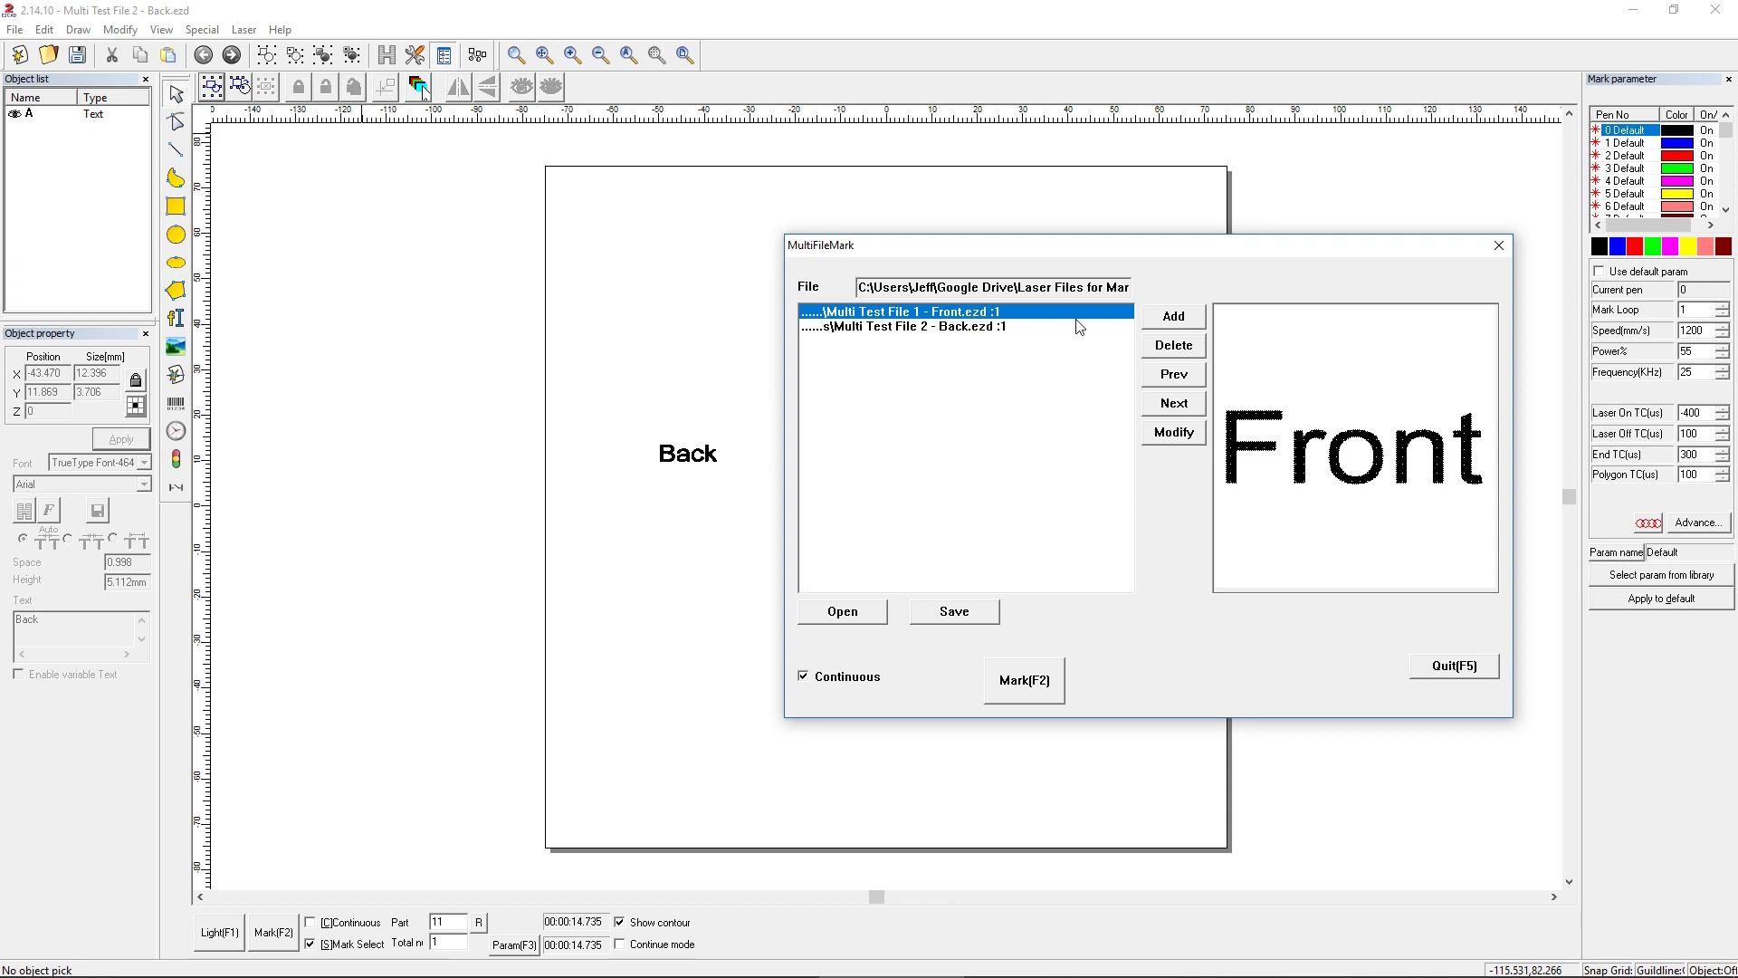
# Step: Start the MultiFileMark run with Mark(F2) so Front waits for the foot-pedal signal
pyautogui.click(1014, 684)
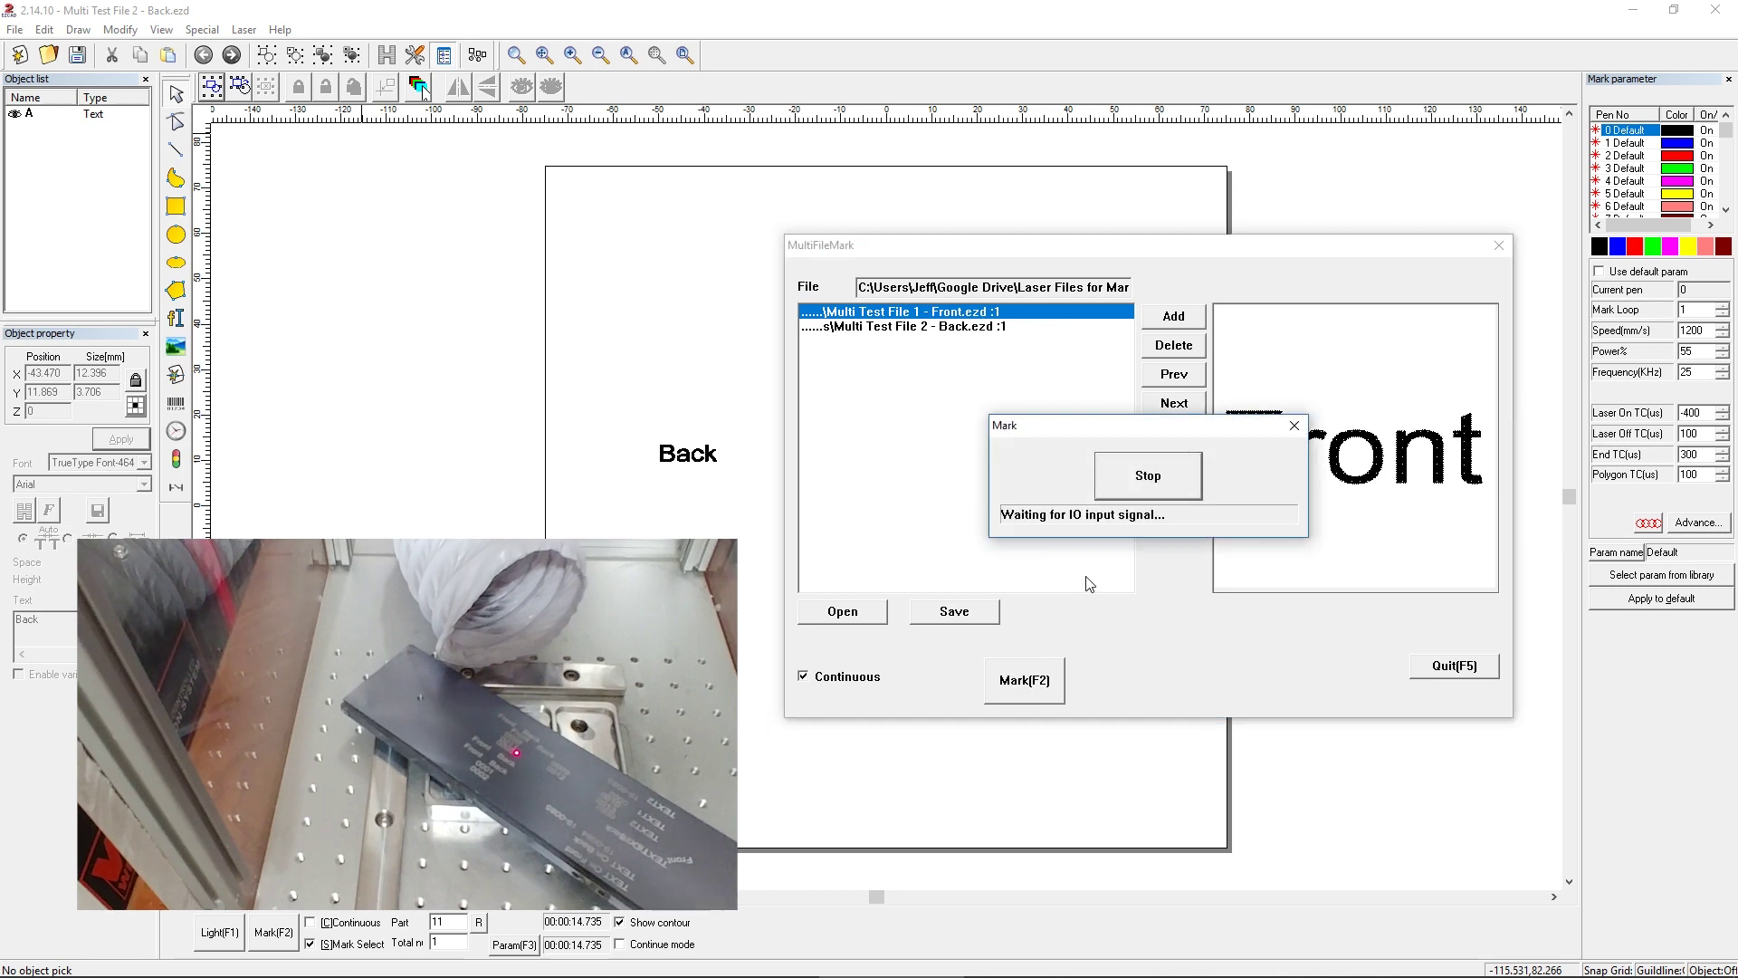